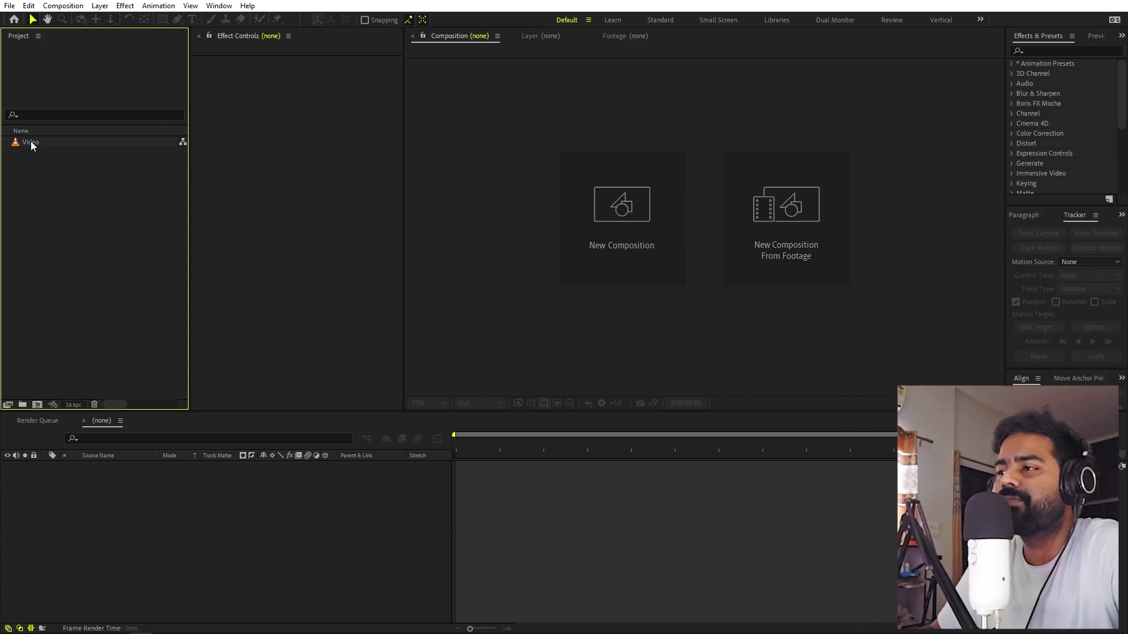
Open the Video footage and preview it through to about 0:00:29:21 to examine the camera move around the microphone.
double_click(31, 143)
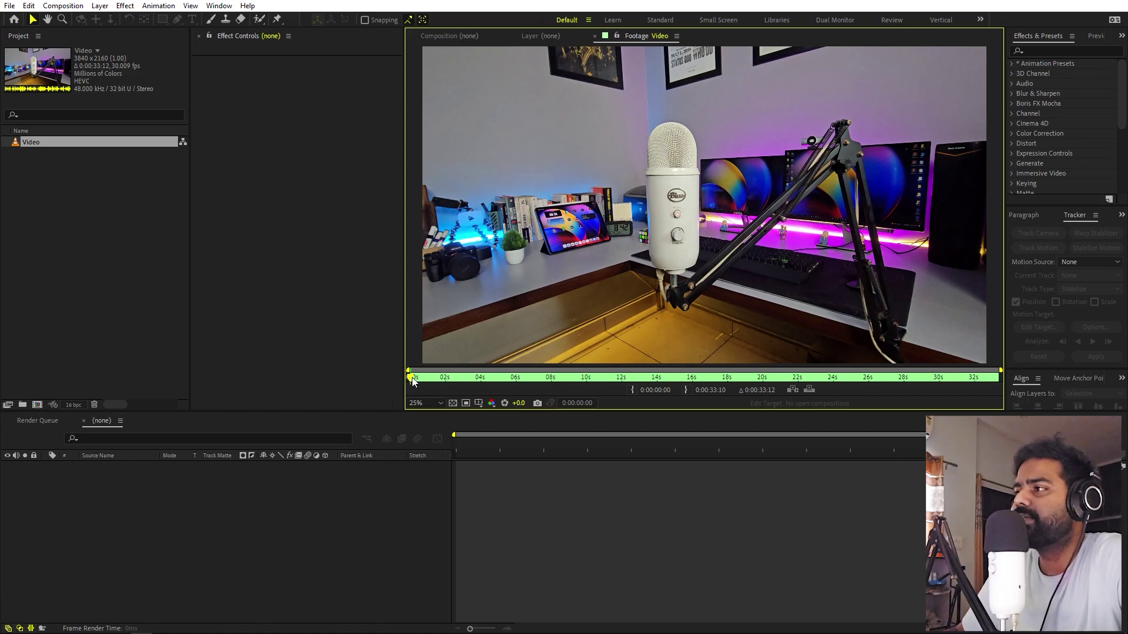
drag(412, 379, 446, 389)
key(space)
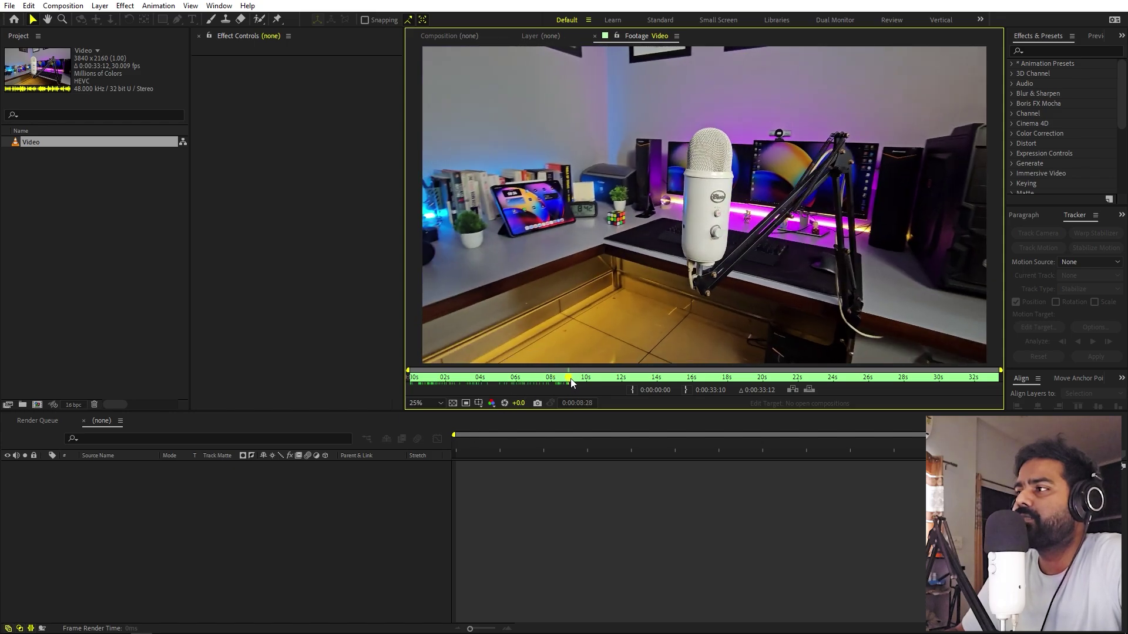
click(460, 384)
drag(459, 388, 937, 386)
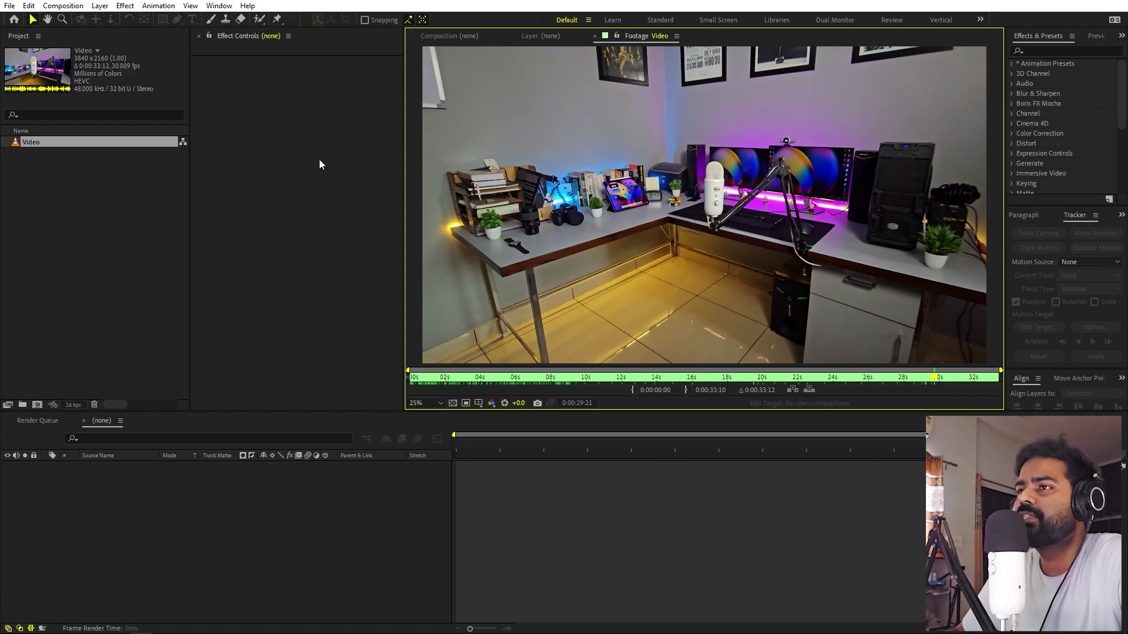
Create a new composition from the Video footage, matching its settings.
click(61, 211)
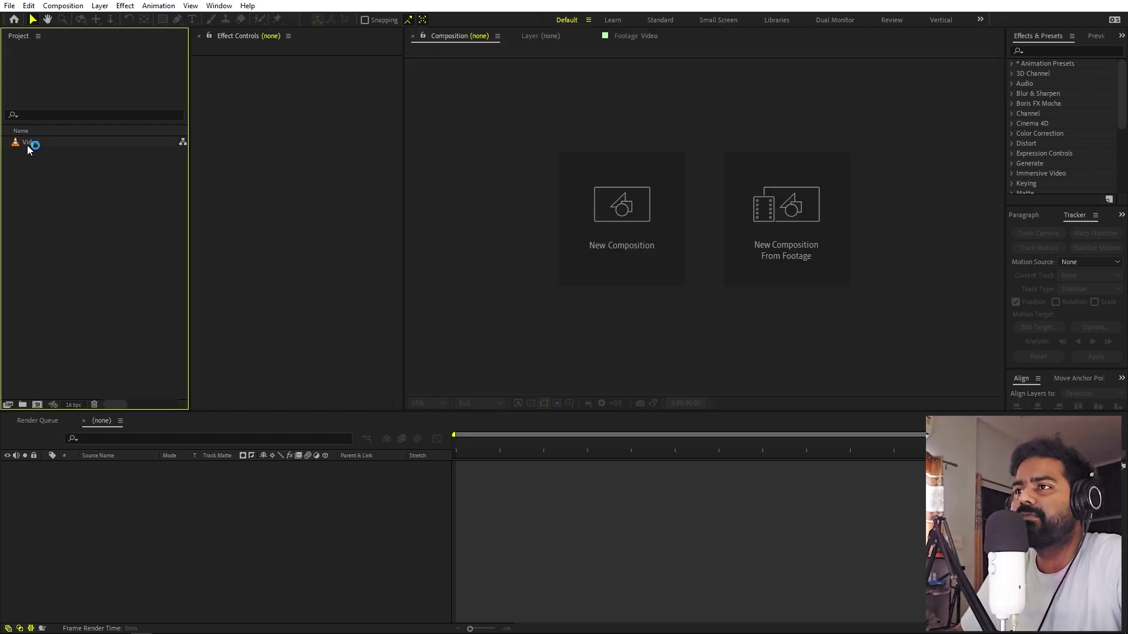
drag(30, 143, 34, 404)
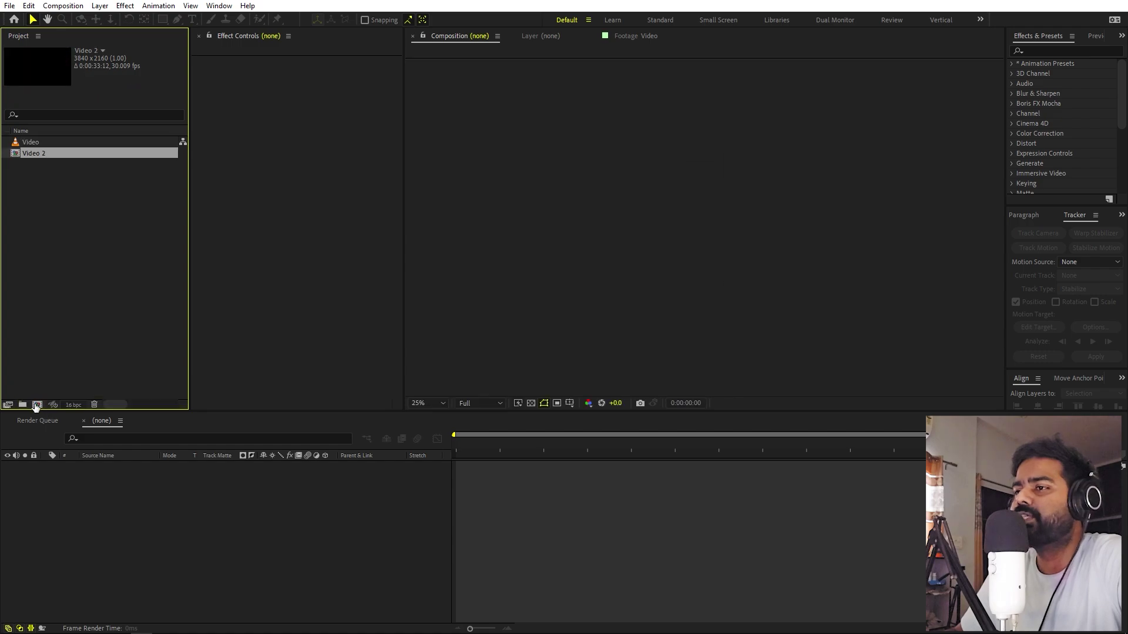
click(531, 506)
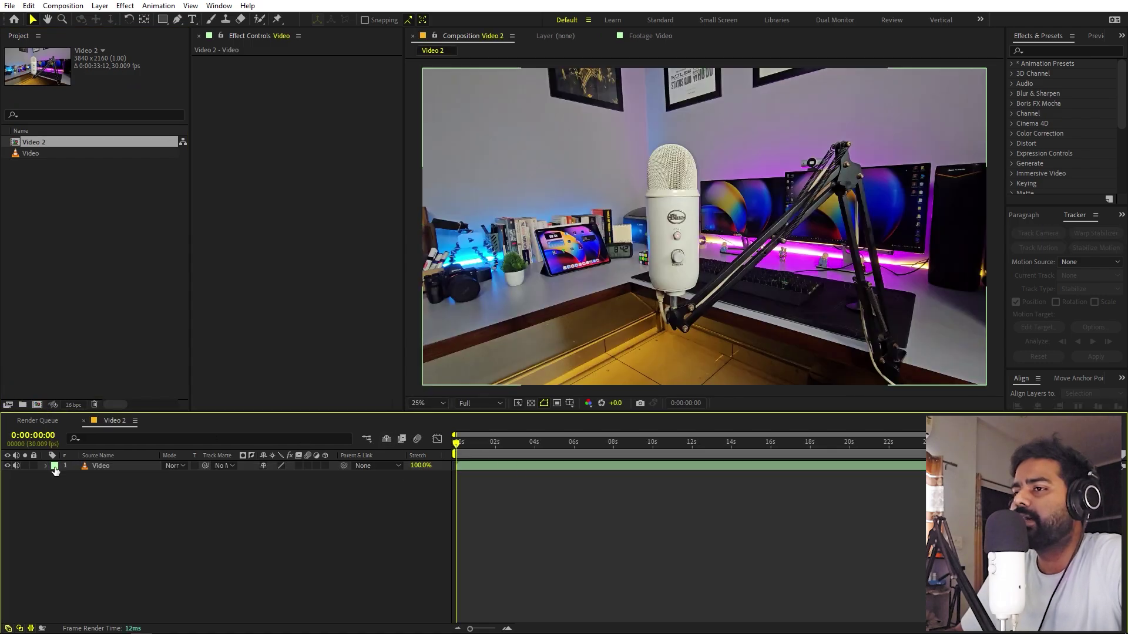
Set the work area from 0:00:00:25 to 0:00:28:24 and trim the composition to it.
drag(464, 445, 1020, 463)
click(458, 466)
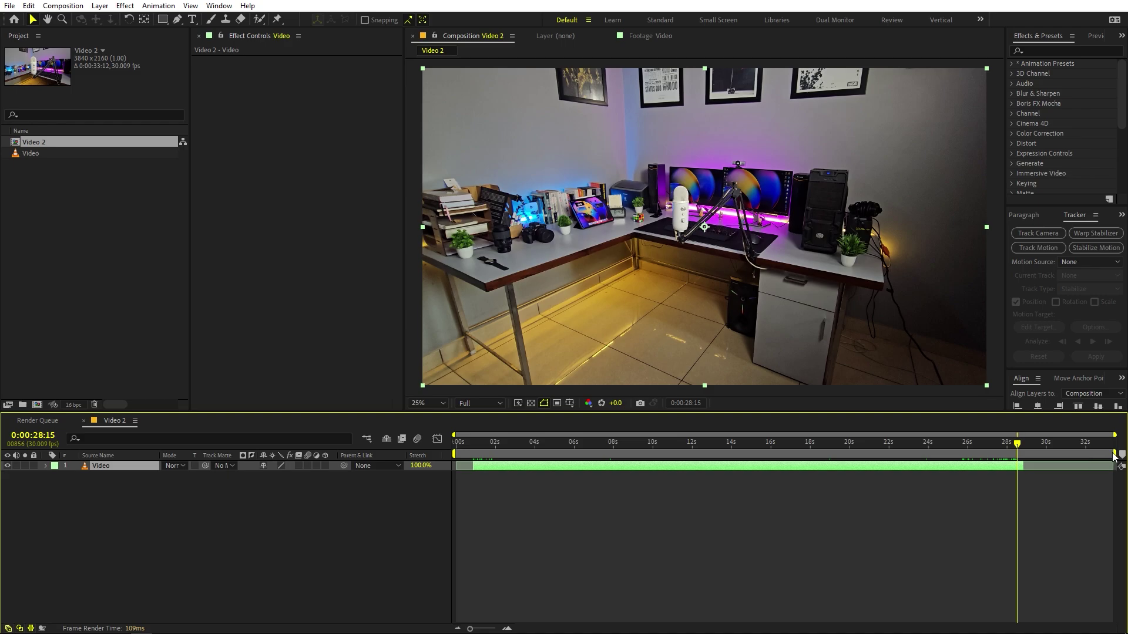
drag(1117, 453, 1028, 458)
right_click(949, 451)
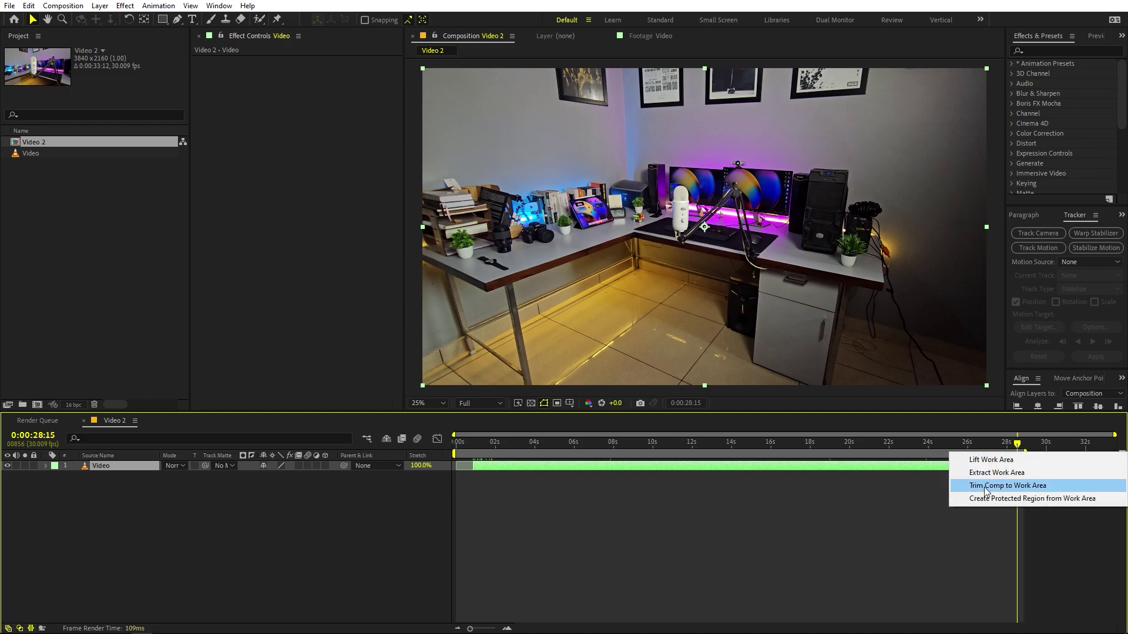
click(985, 487)
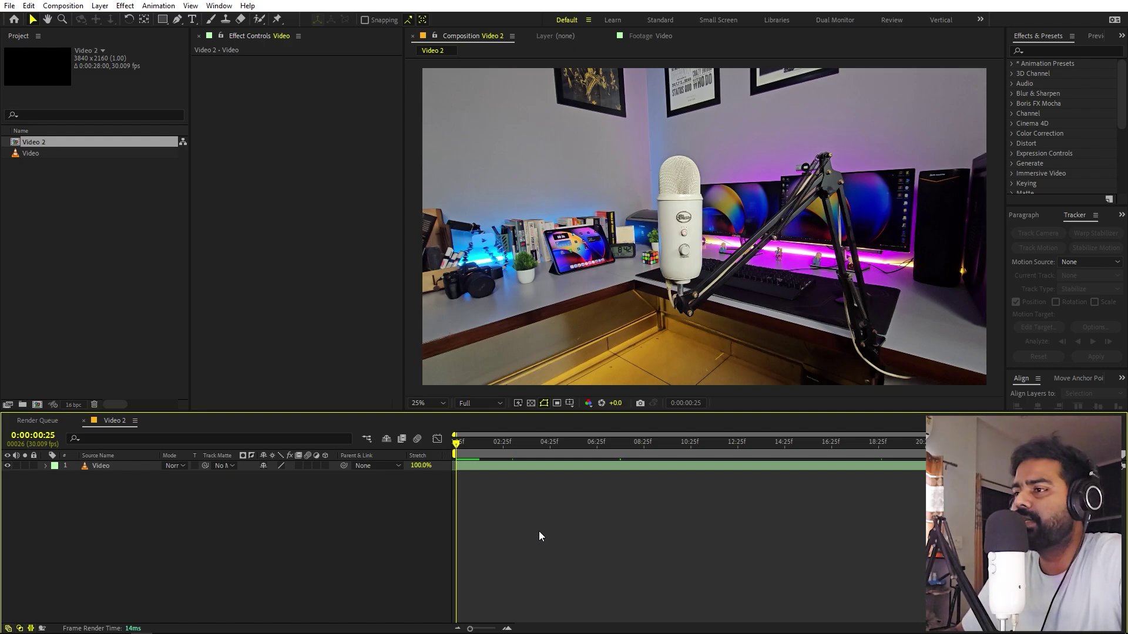
Make the Tracker available and start a Stabilize Motion track on the Video layer.
click(115, 470)
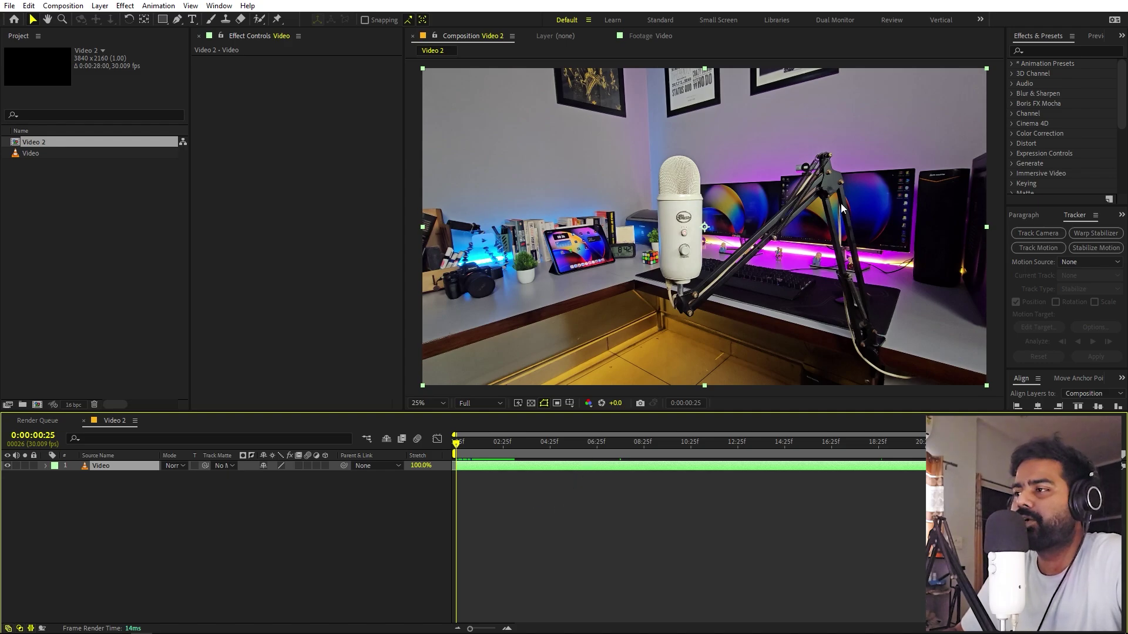
click(678, 547)
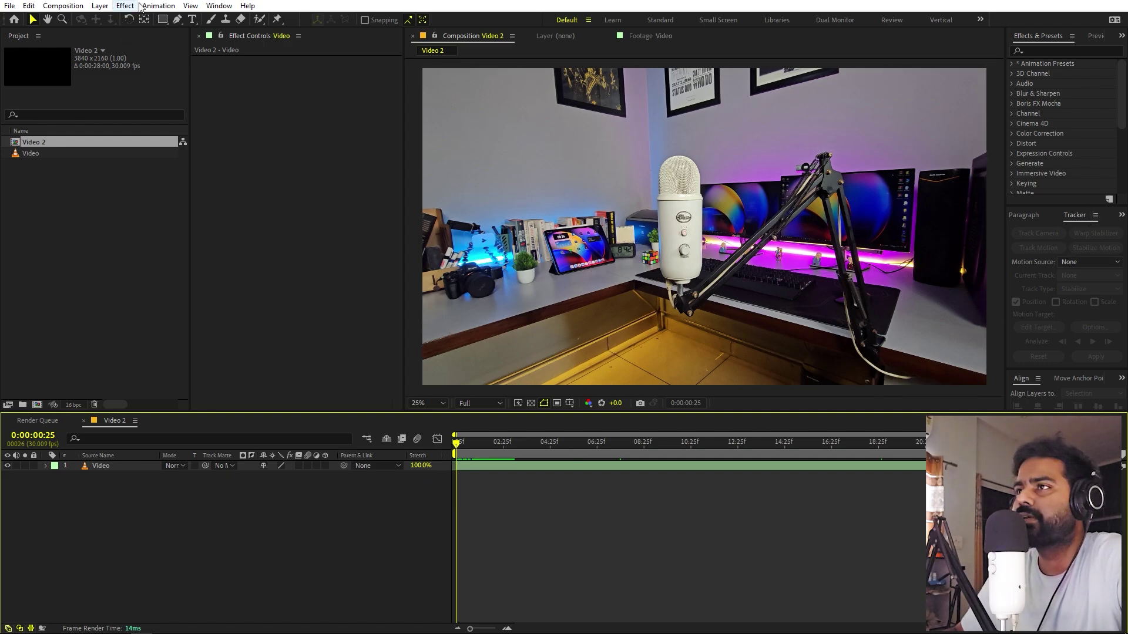
click(230, 6)
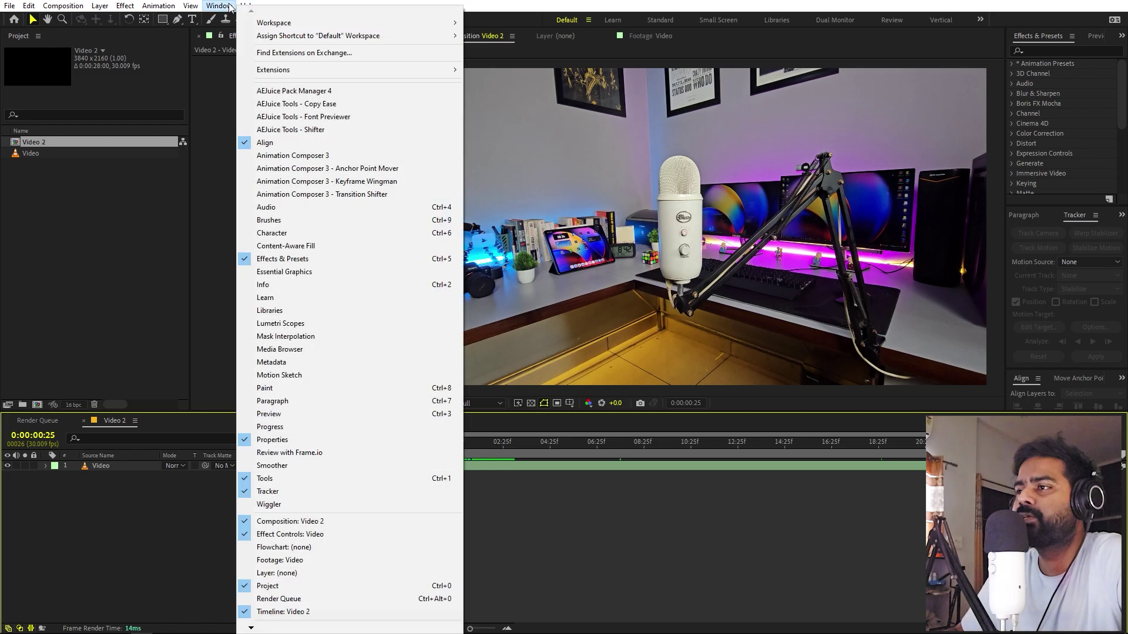
click(268, 492)
click(105, 465)
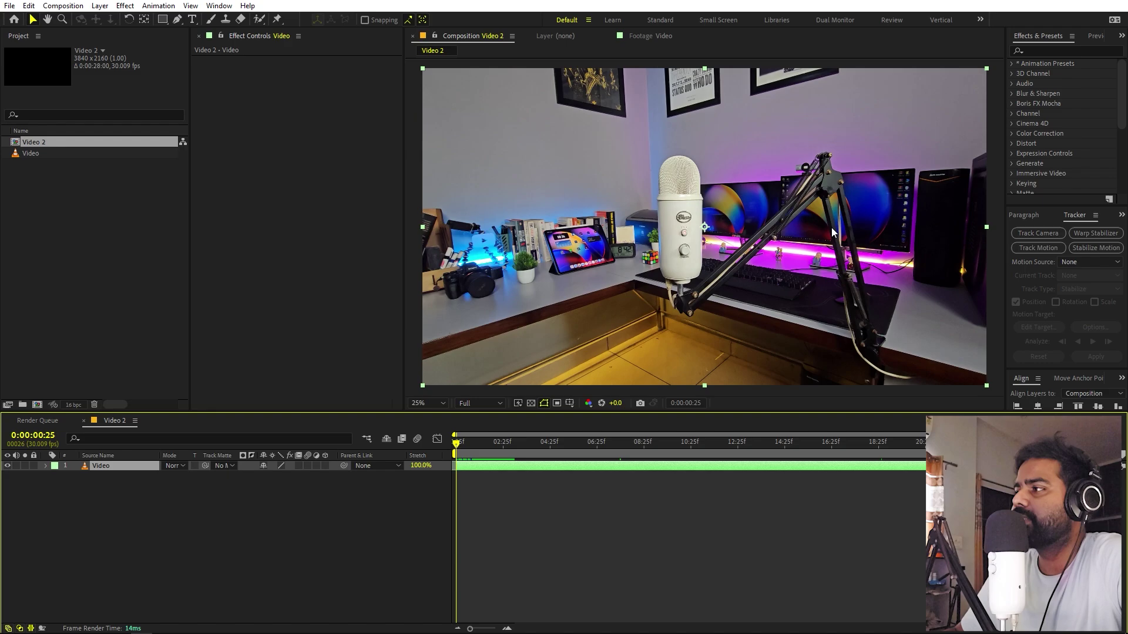
click(1094, 248)
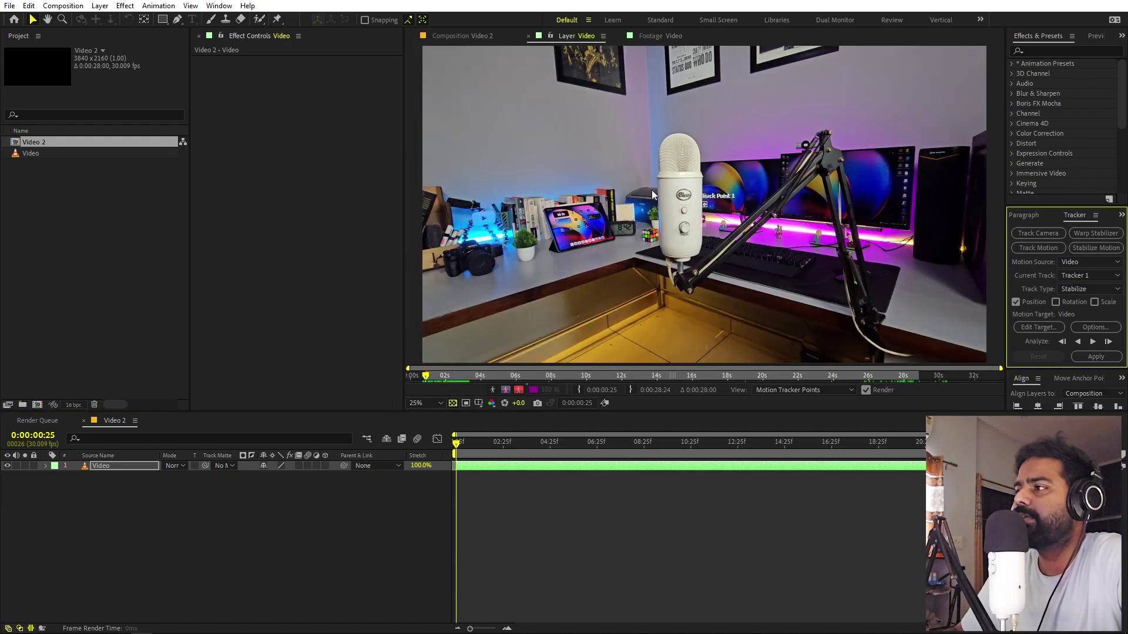
Place Track Point 1 over the Blue logo on the microphone and enlarge its feature region to cover the lettering.
scroll(675, 183, up, 5)
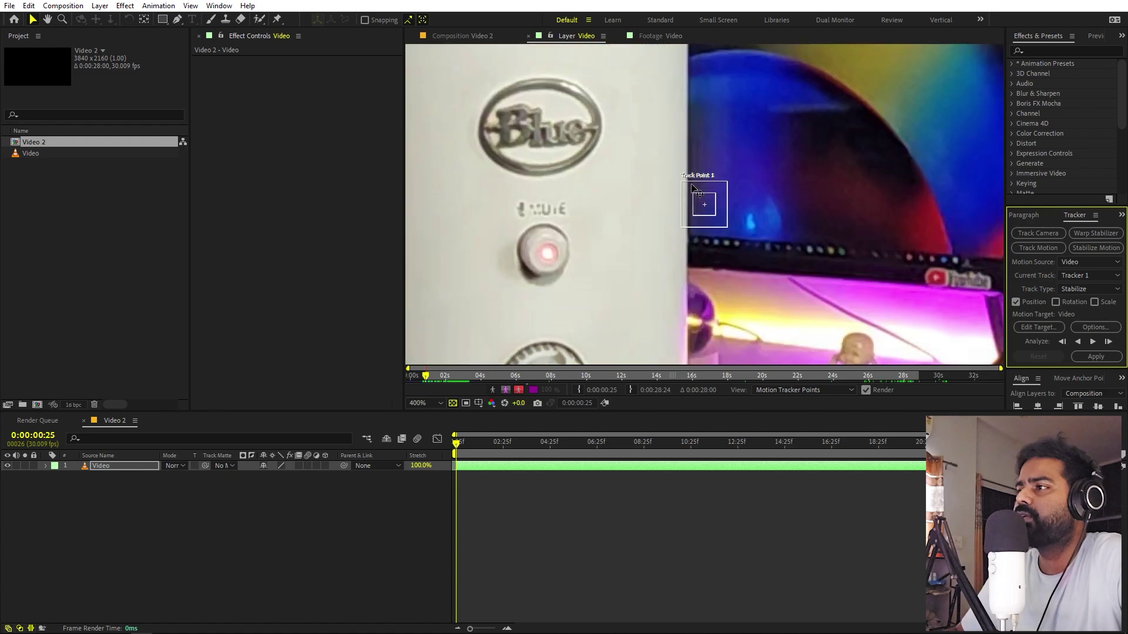
scroll(647, 121, down, 1)
drag(647, 121, 718, 177)
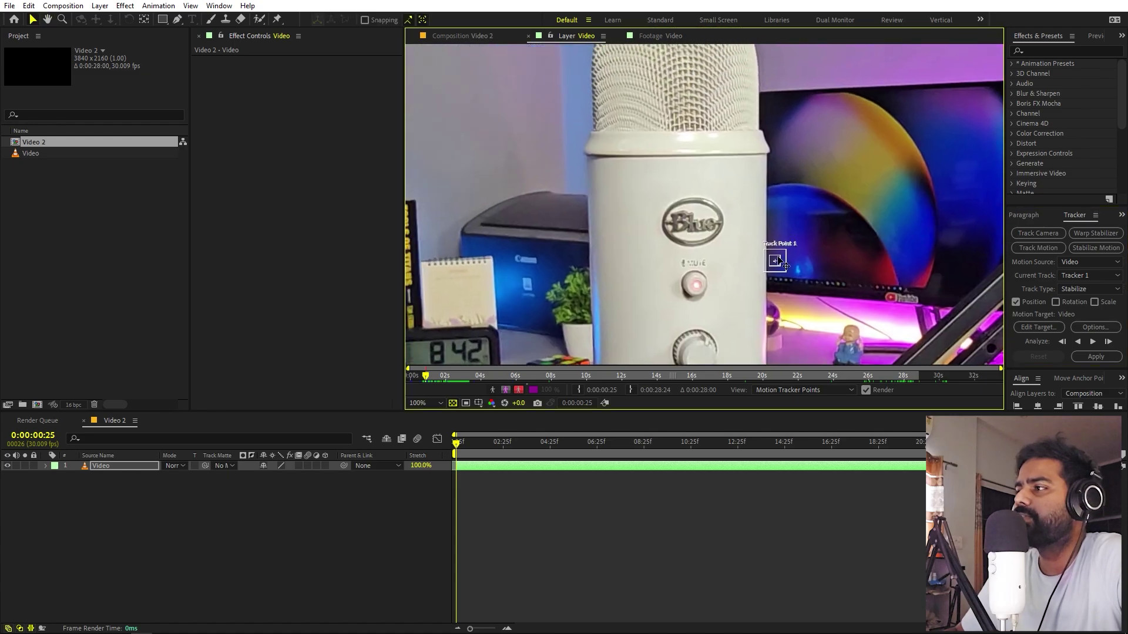
drag(777, 259, 774, 196)
scroll(681, 215, up, 6)
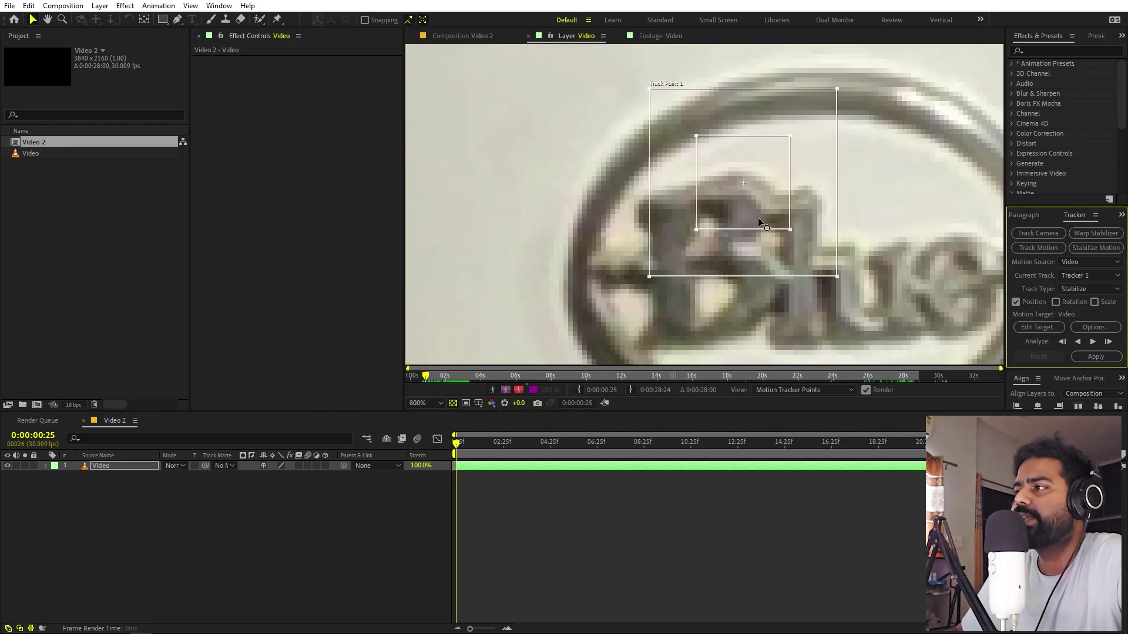
drag(789, 229, 873, 309)
drag(816, 255, 748, 217)
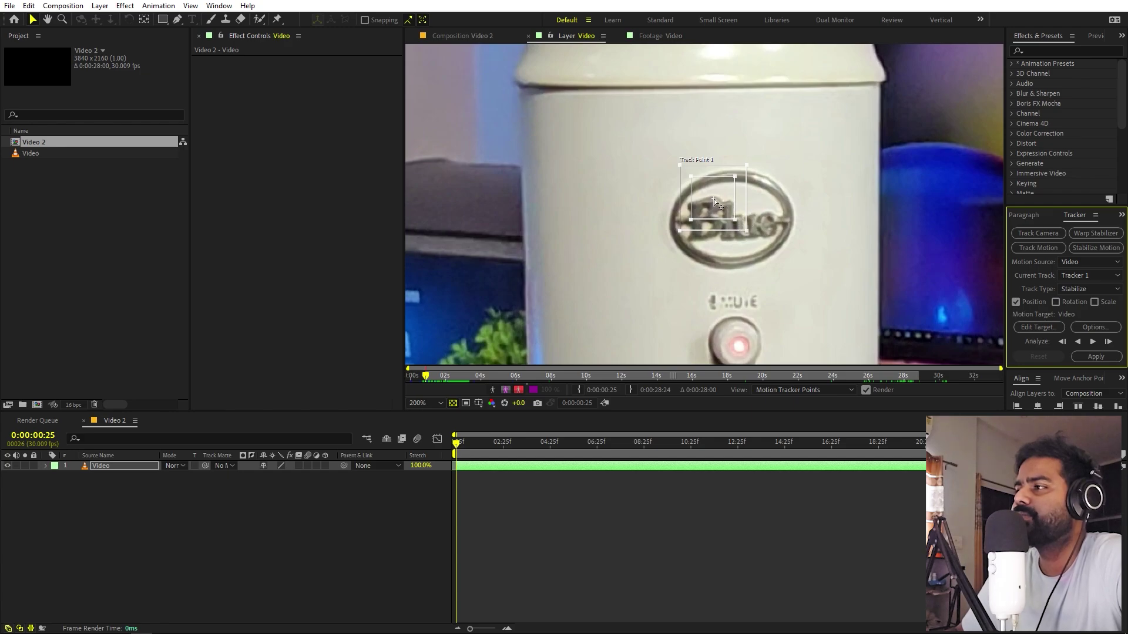
key(comma)
key(comma)
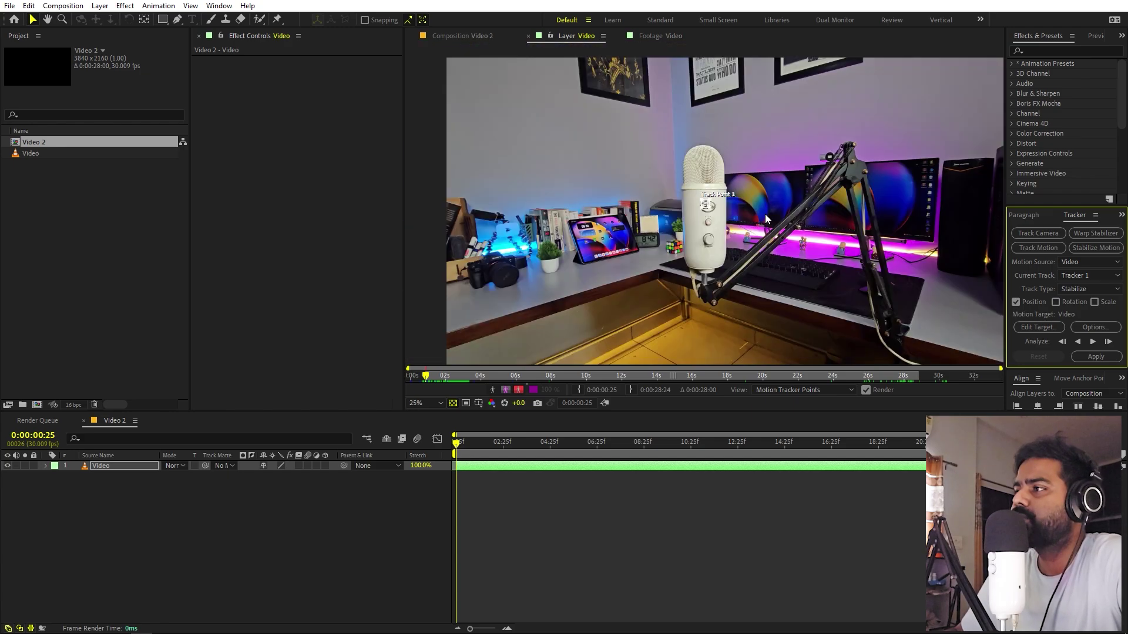
Analyze the track forward to about 0:00:02:06 and check the track point against the microphone logo.
click(1093, 342)
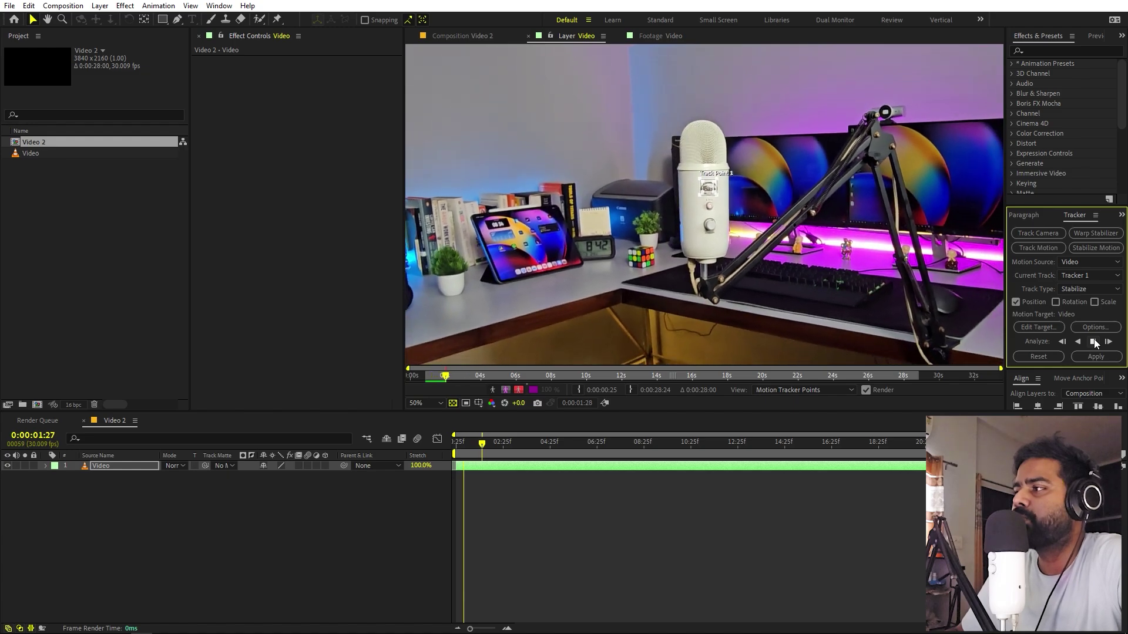
click(1093, 342)
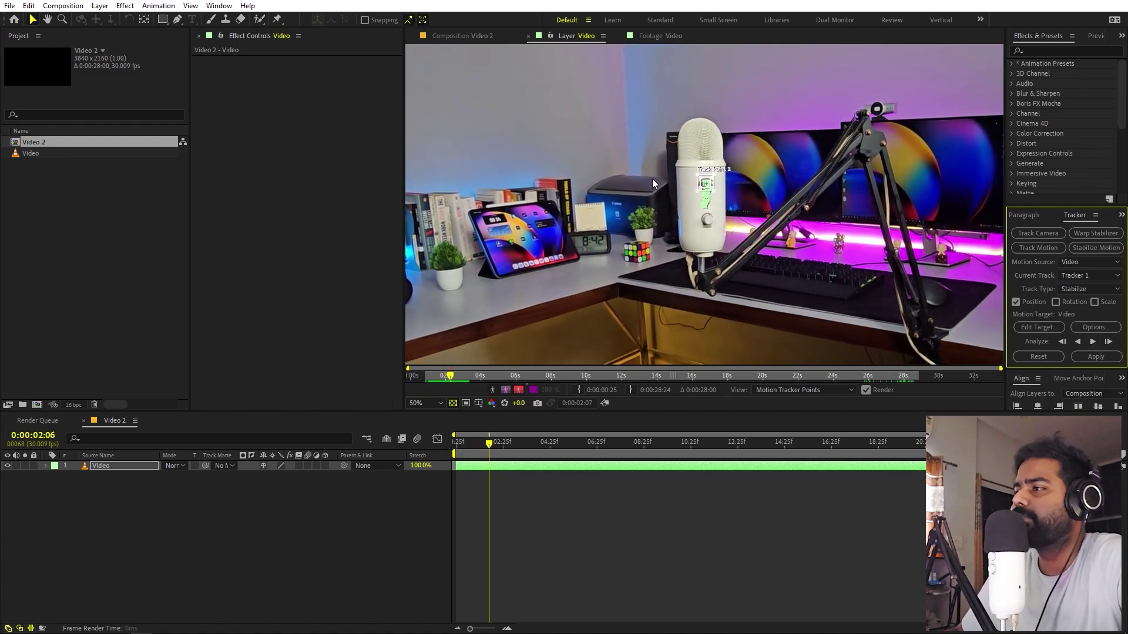
scroll(674, 175, up, 5)
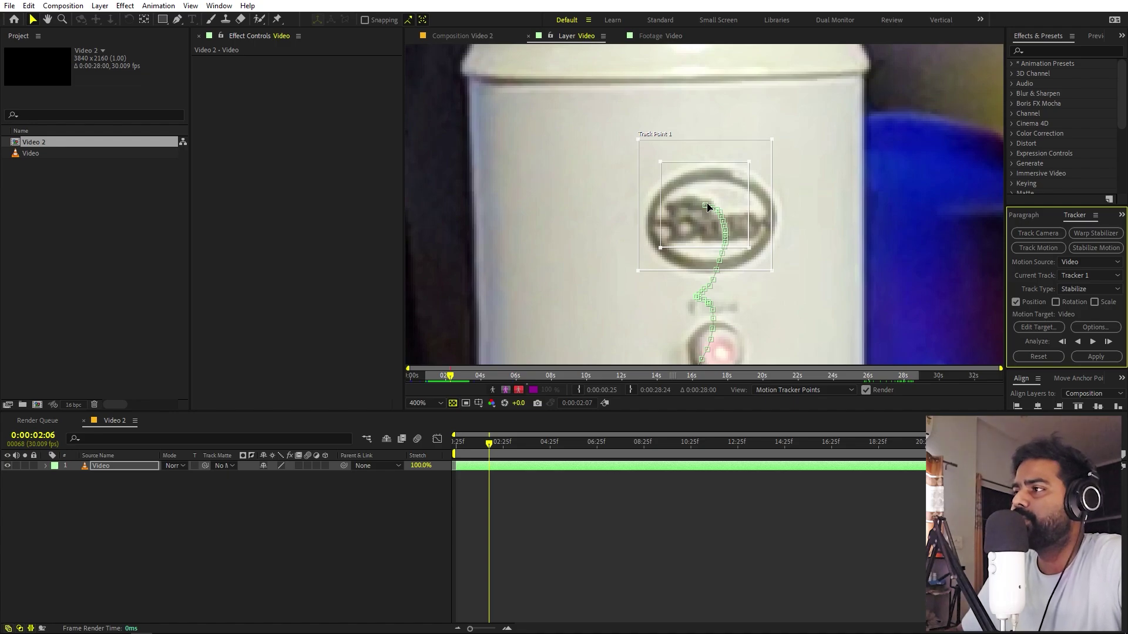
scroll(708, 207, down, 2)
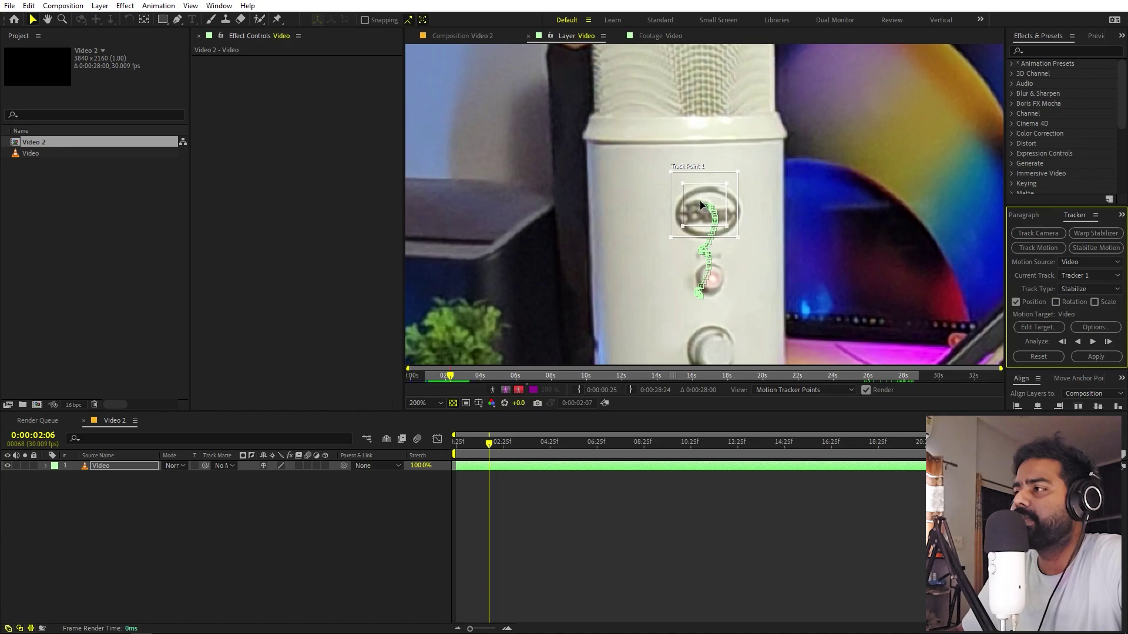
drag(704, 212, 697, 240)
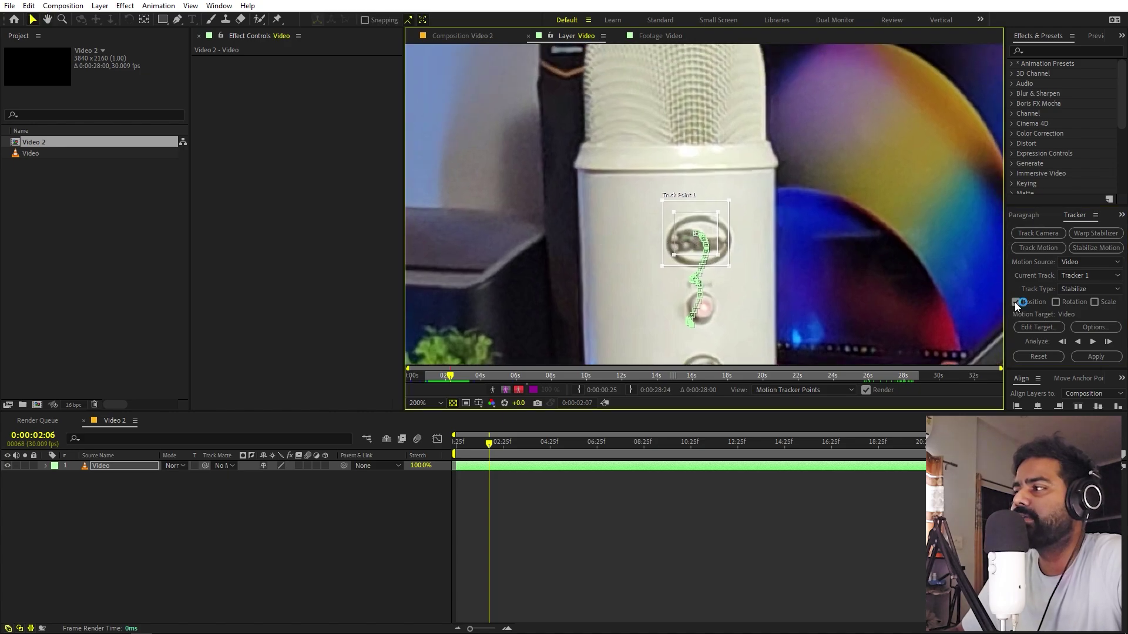
Continue analyzing the logo track forward to about 0:00:05:23, pausing at 0:00:03:25 to check the track point.
click(1093, 341)
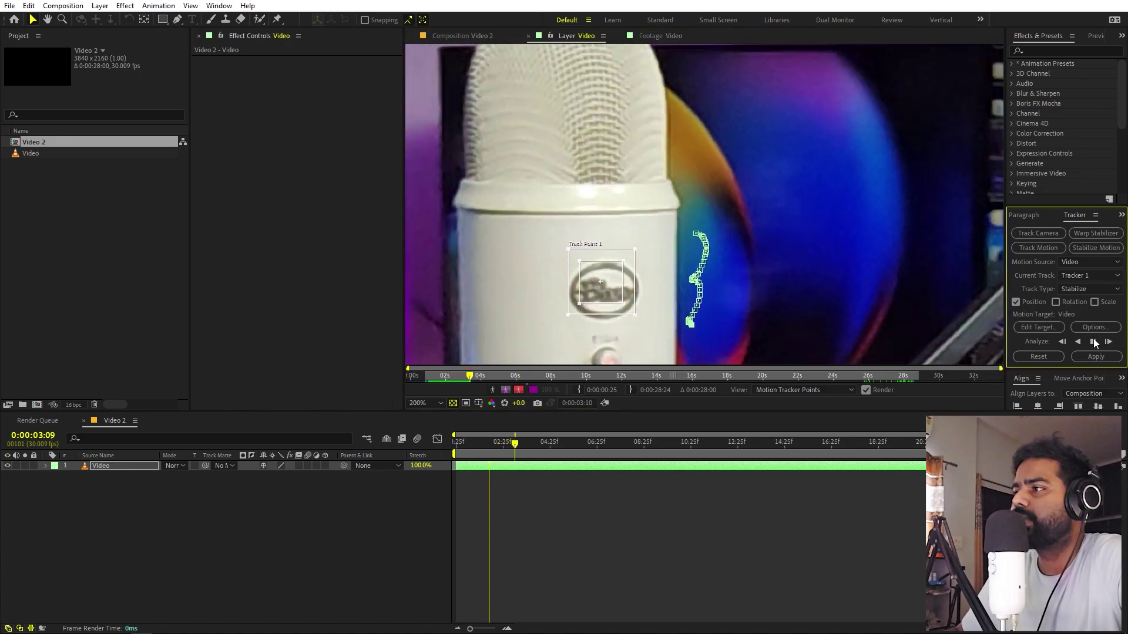
click(1094, 343)
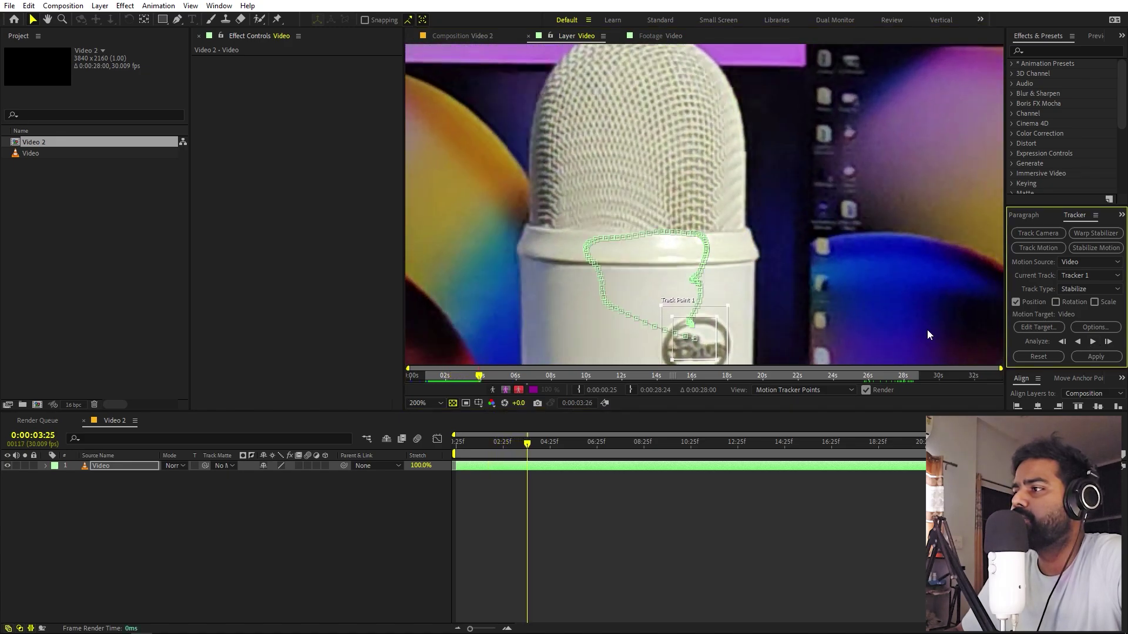
scroll(656, 287, down, 2)
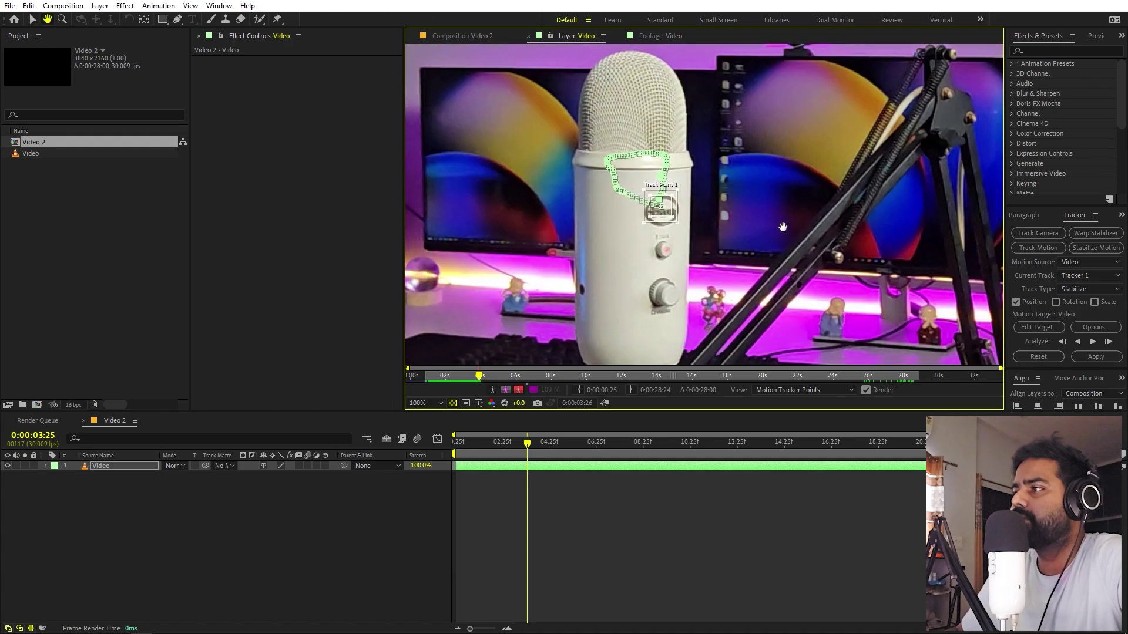
click(1092, 342)
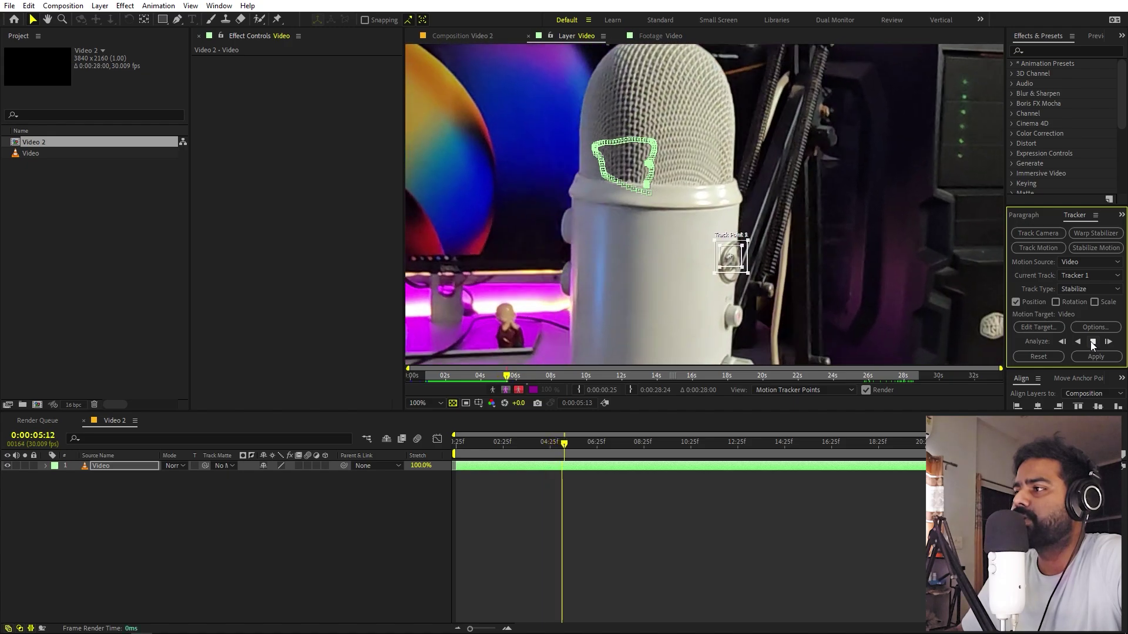
click(1093, 342)
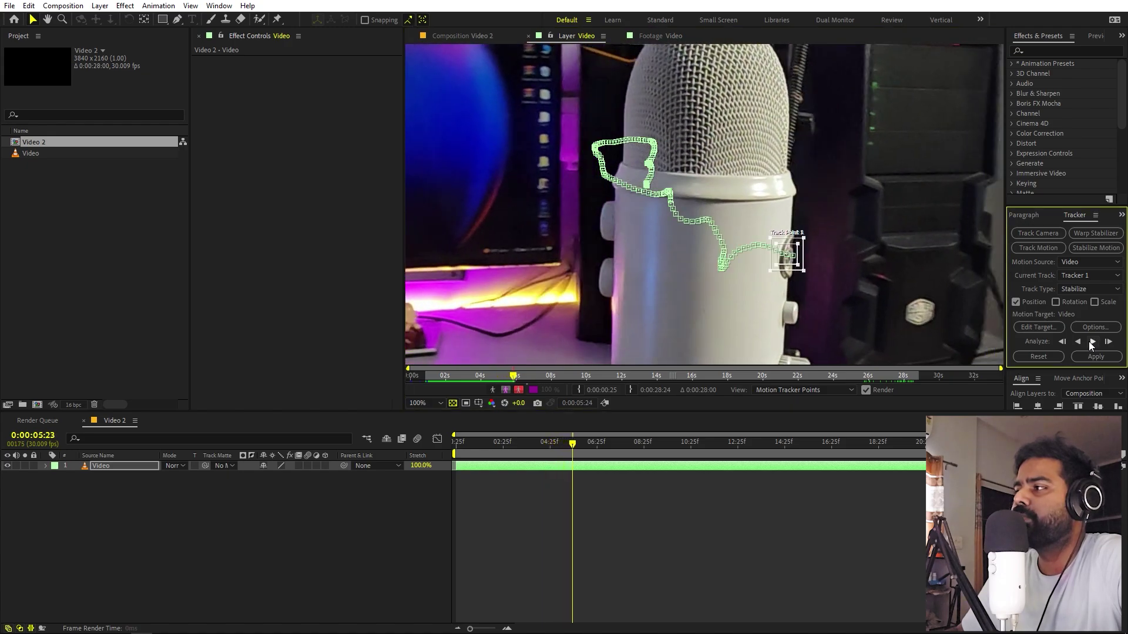
Analyze the logo track further to about 0:00:07:08, stopping at 0:00:06:03 to inspect the track point.
scroll(730, 212, up, 4)
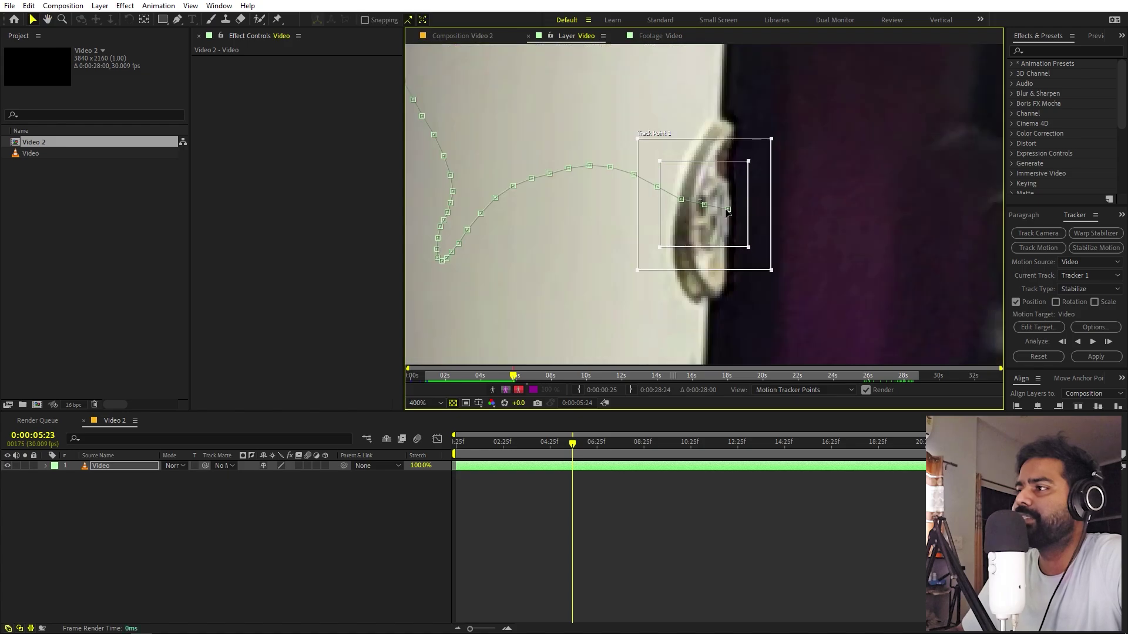
scroll(759, 200, down, 5)
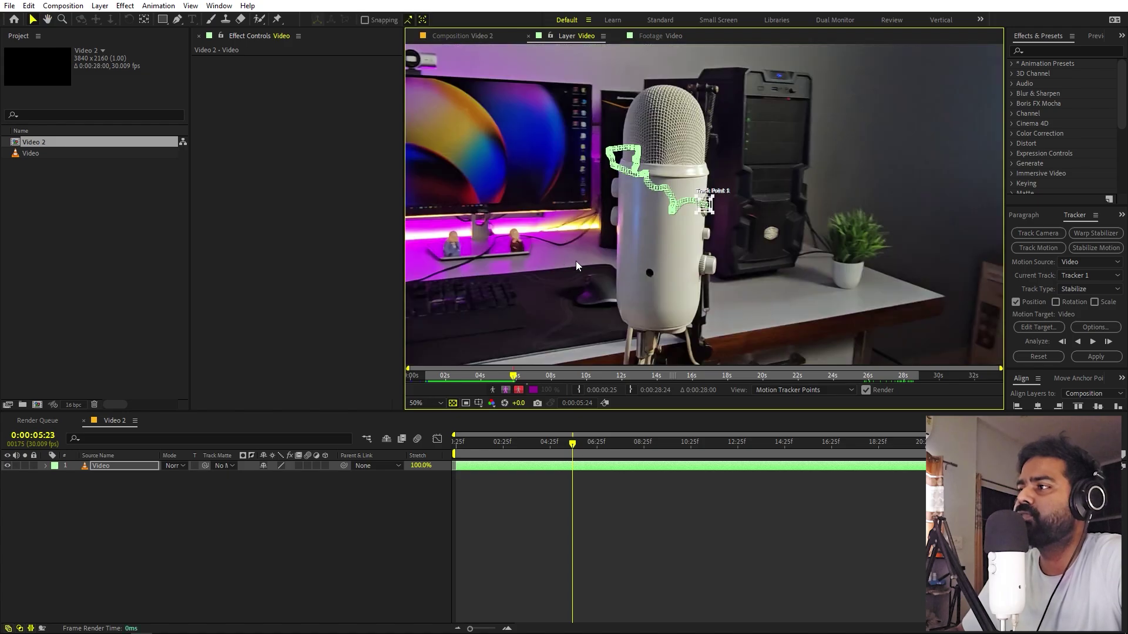
click(1093, 341)
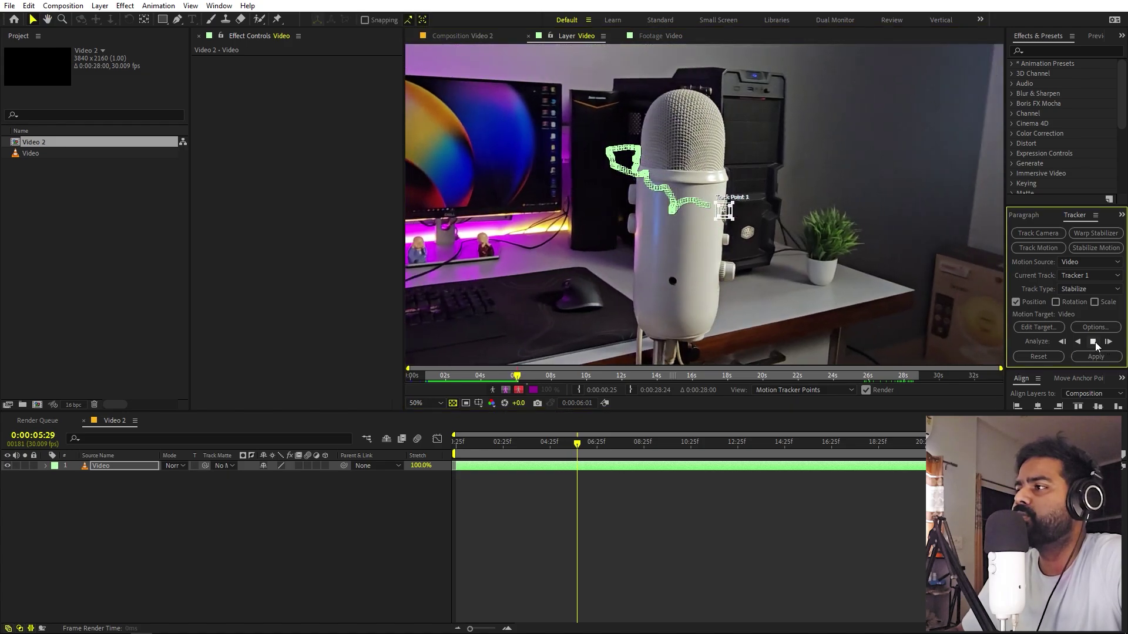
scroll(797, 269, up, 3)
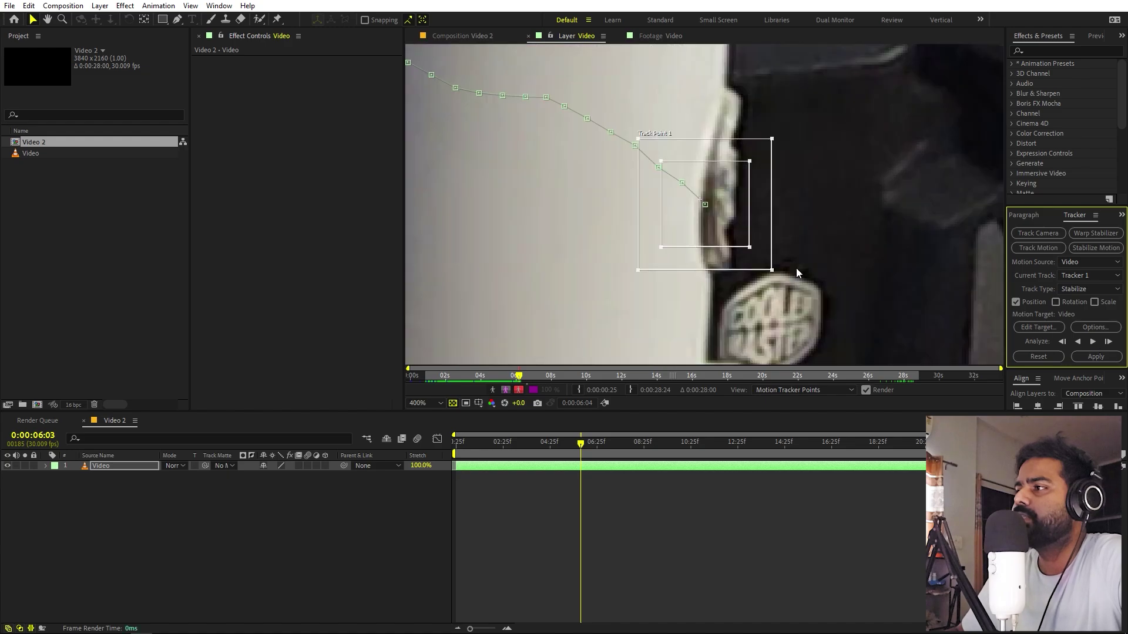
scroll(797, 269, down, 1)
click(1093, 342)
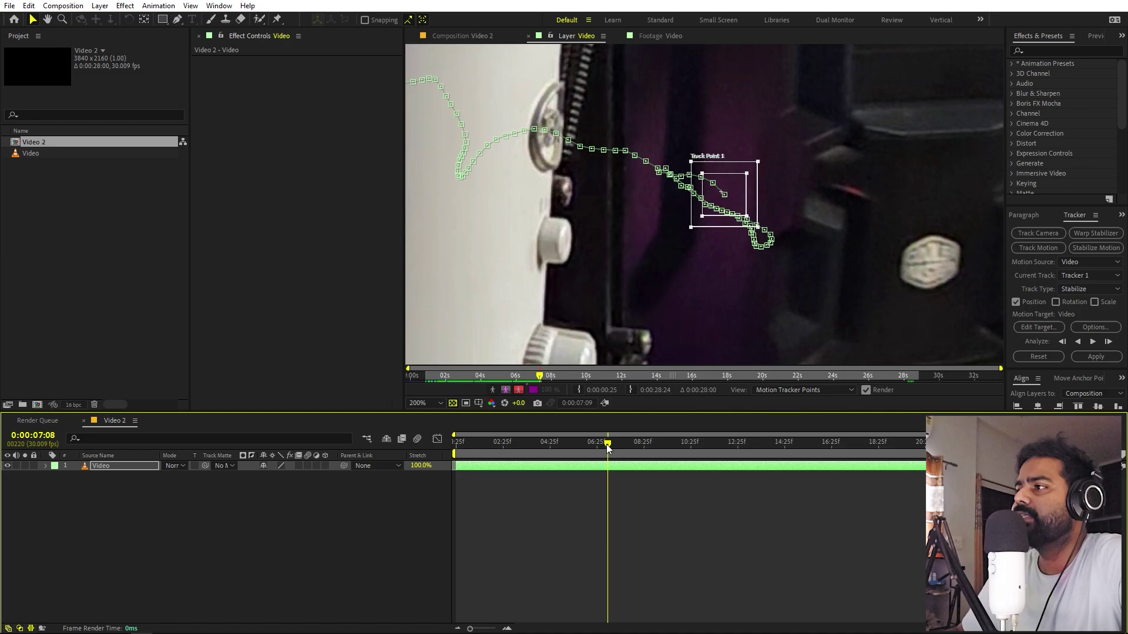
Return to about 0:00:06:22, check the track point frame by frame to 0:00:06:29, and move Track Point 1 onto the microphone logo there.
drag(605, 444, 597, 448)
scroll(758, 235, up, 3)
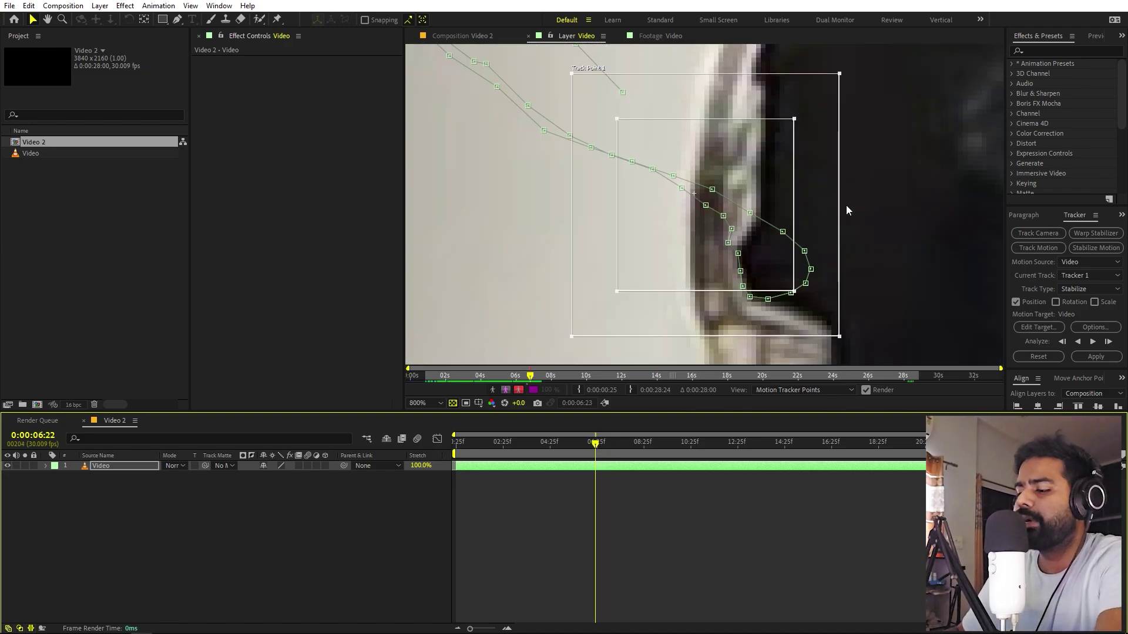
key(Page_Down)
key(Page_Down)
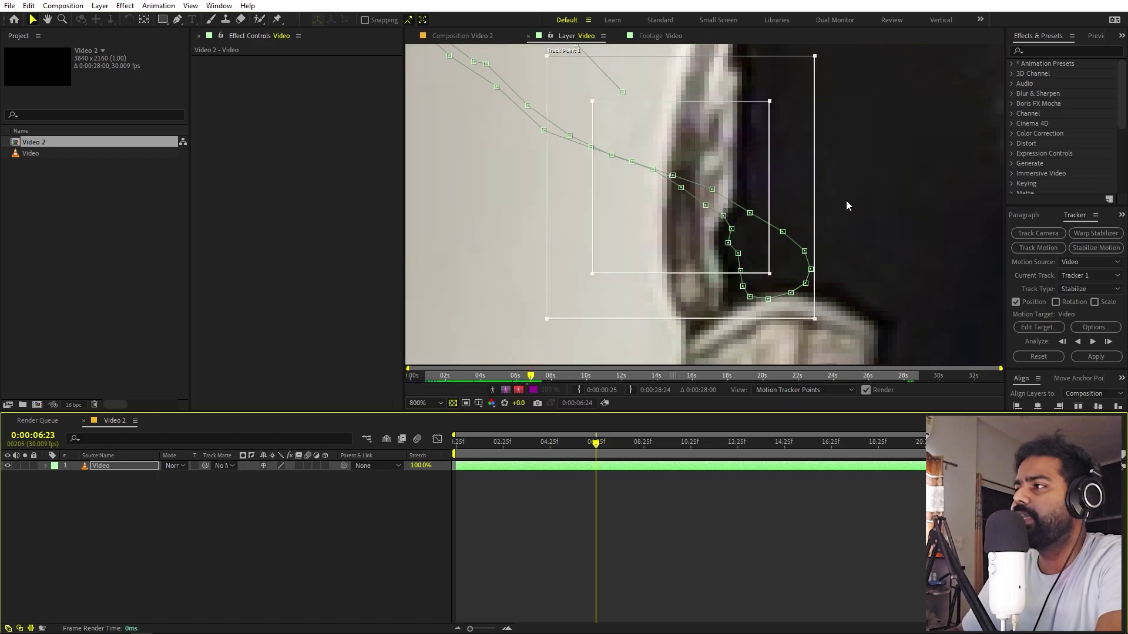
key(Page_Down)
key(Page_Down)
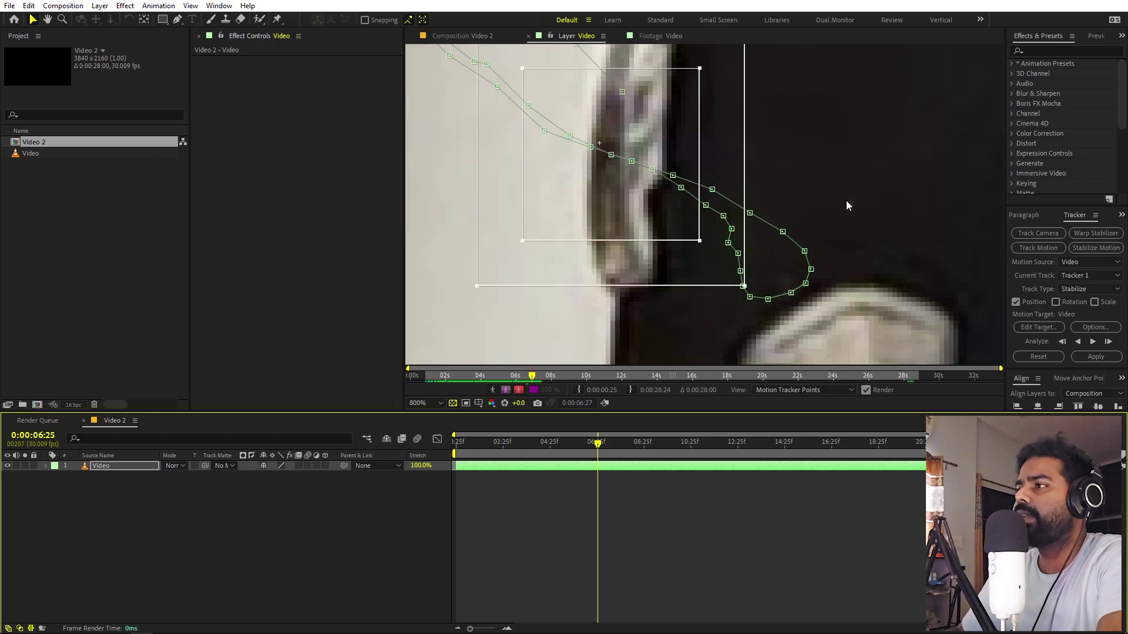
scroll(846, 194, down, 1)
key(Page_Down)
key(Page_Down)
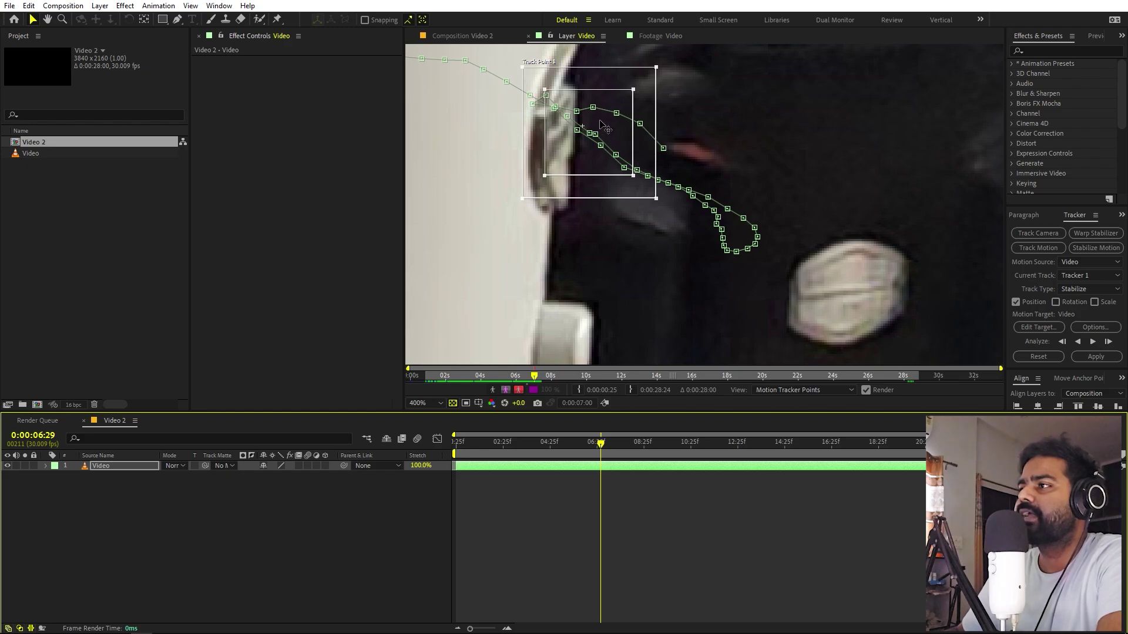
drag(605, 126, 564, 109)
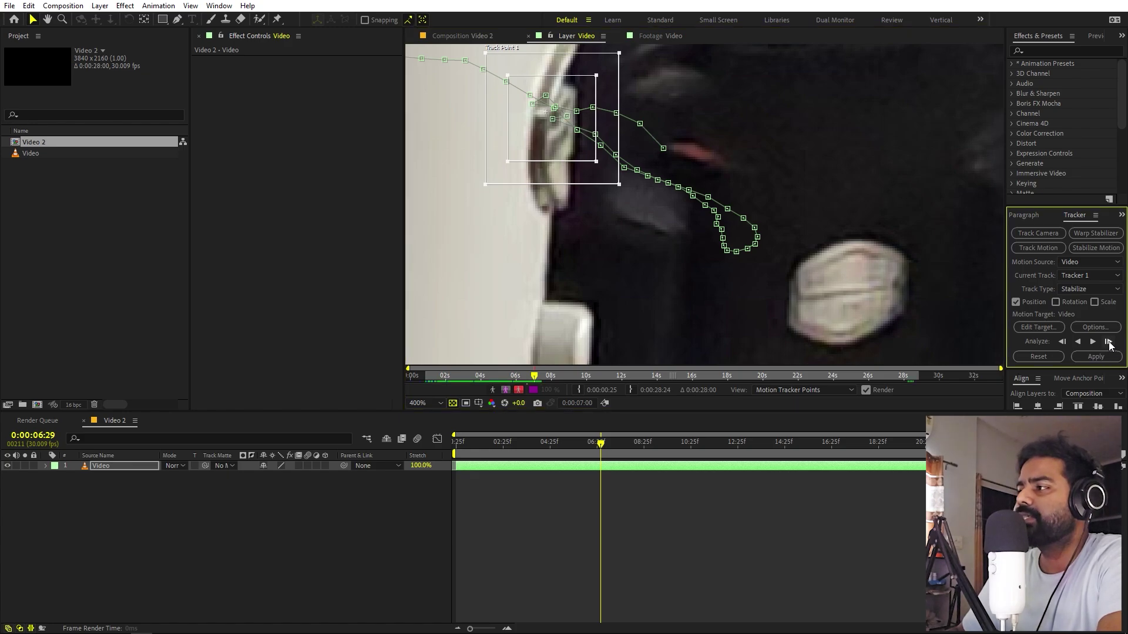
Try analyzing the track frame by frame to 0:00:07:02, and in reverse to 0:00:06:28.
click(1108, 342)
click(1108, 343)
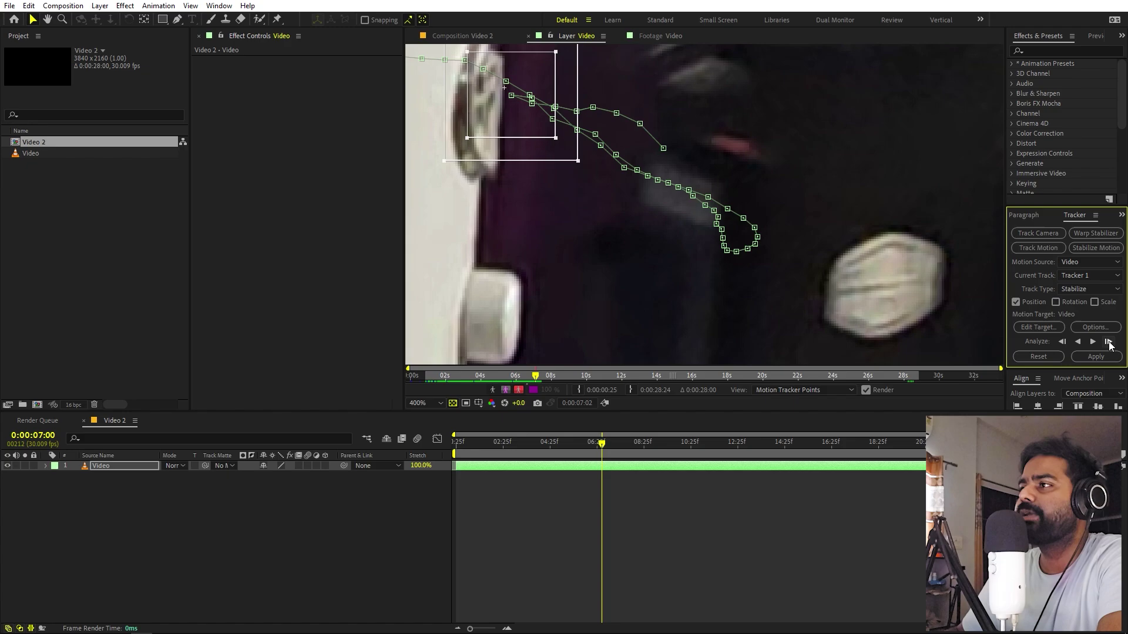
click(1108, 343)
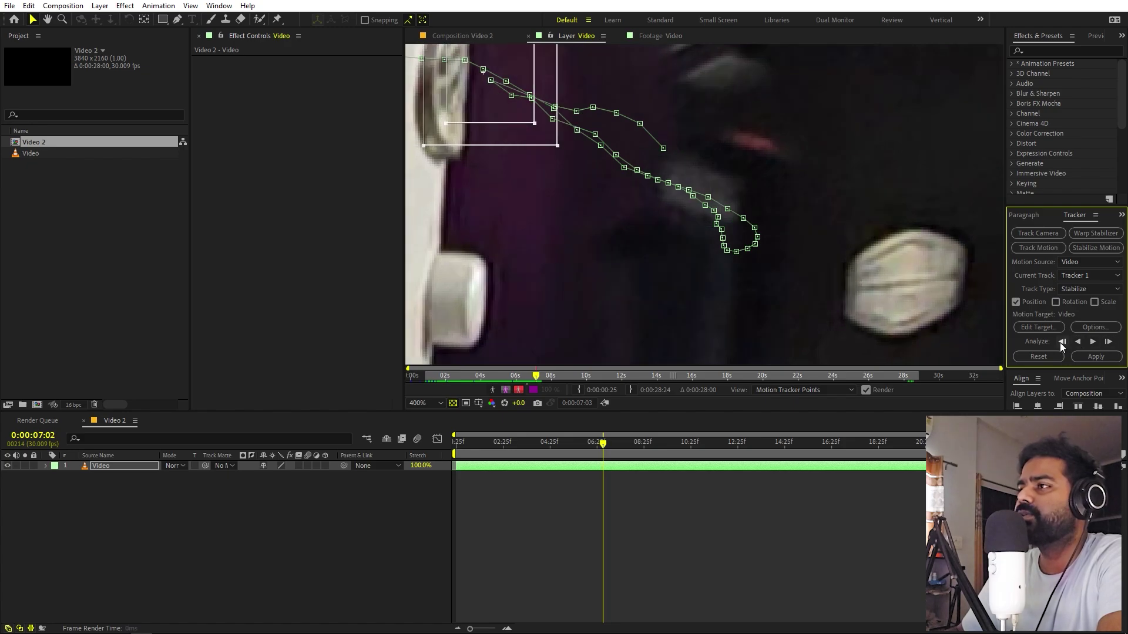
click(1062, 342)
click(1062, 341)
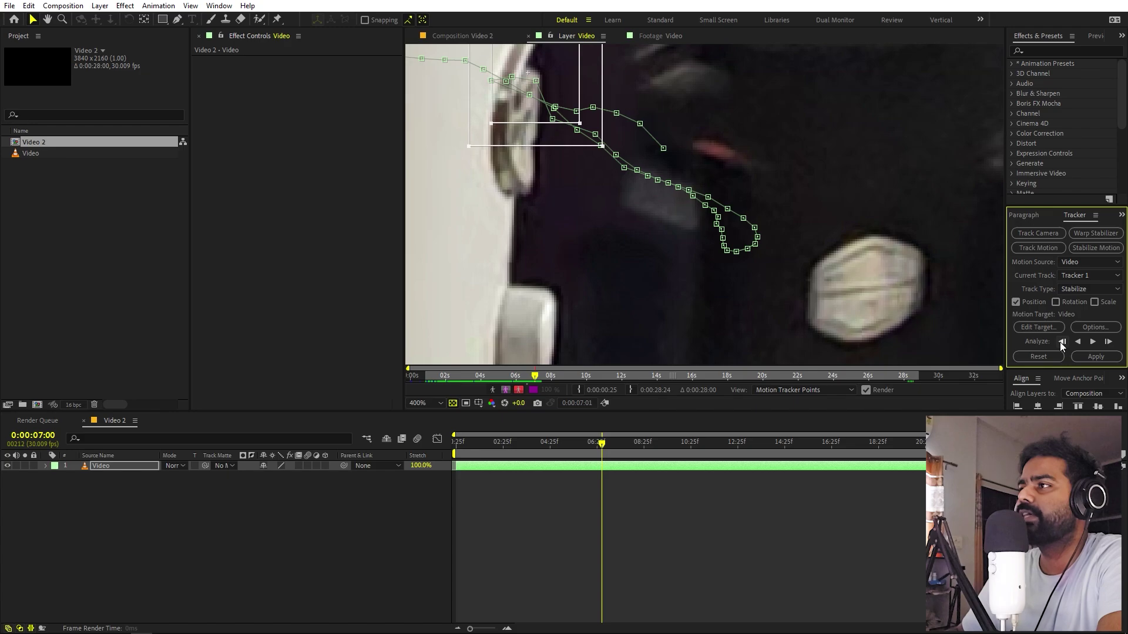
click(1062, 342)
click(1062, 342)
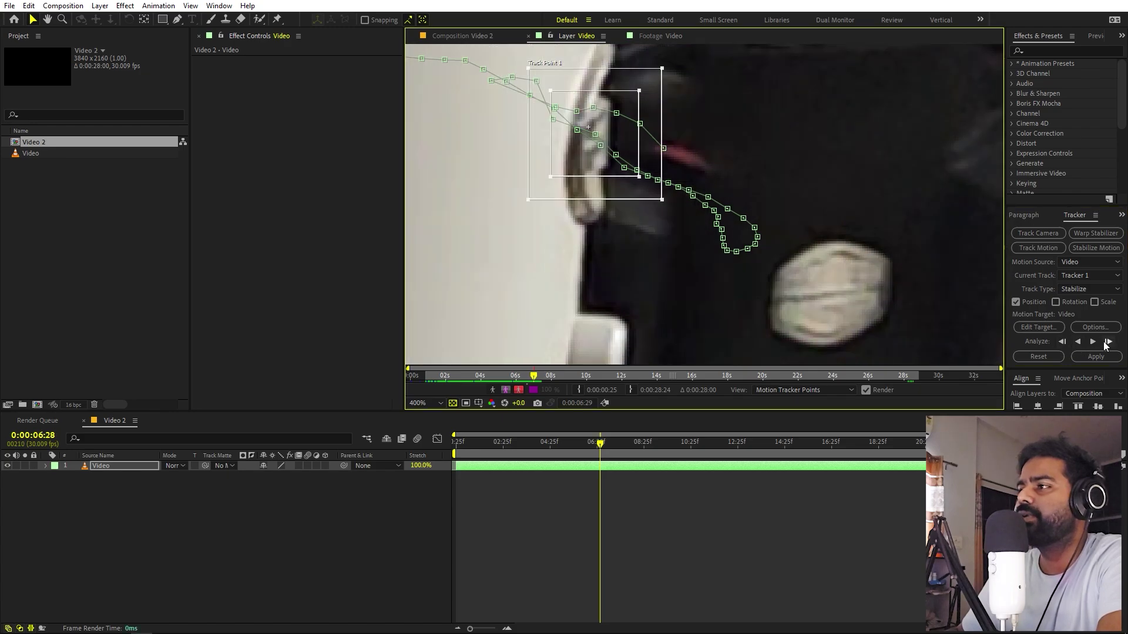
Analyze one frame at a time to 0:00:07:02, correcting Track Point 1's position on the logo at 0:00:06:29 and 0:00:07:00.
click(1106, 342)
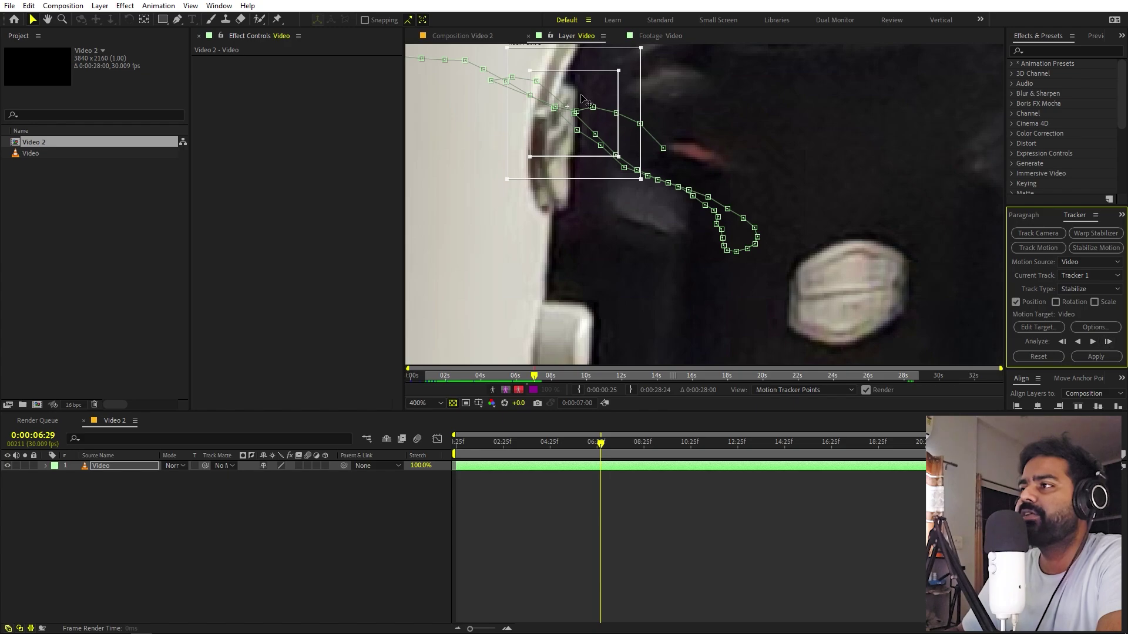
drag(571, 125, 566, 129)
click(1108, 342)
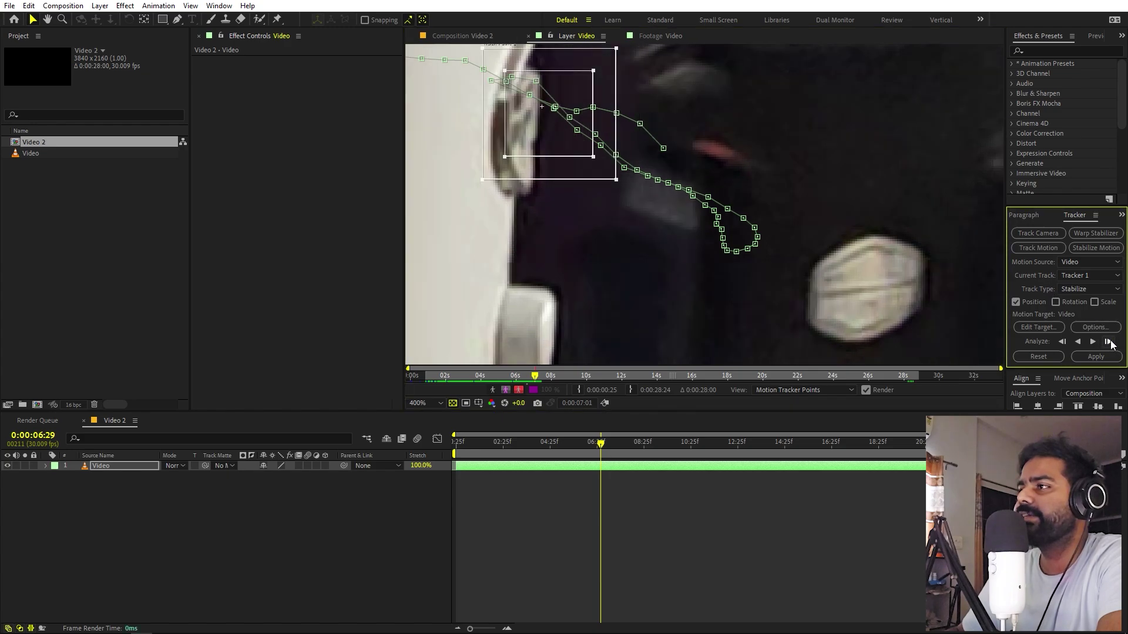
click(561, 97)
drag(561, 97, 555, 96)
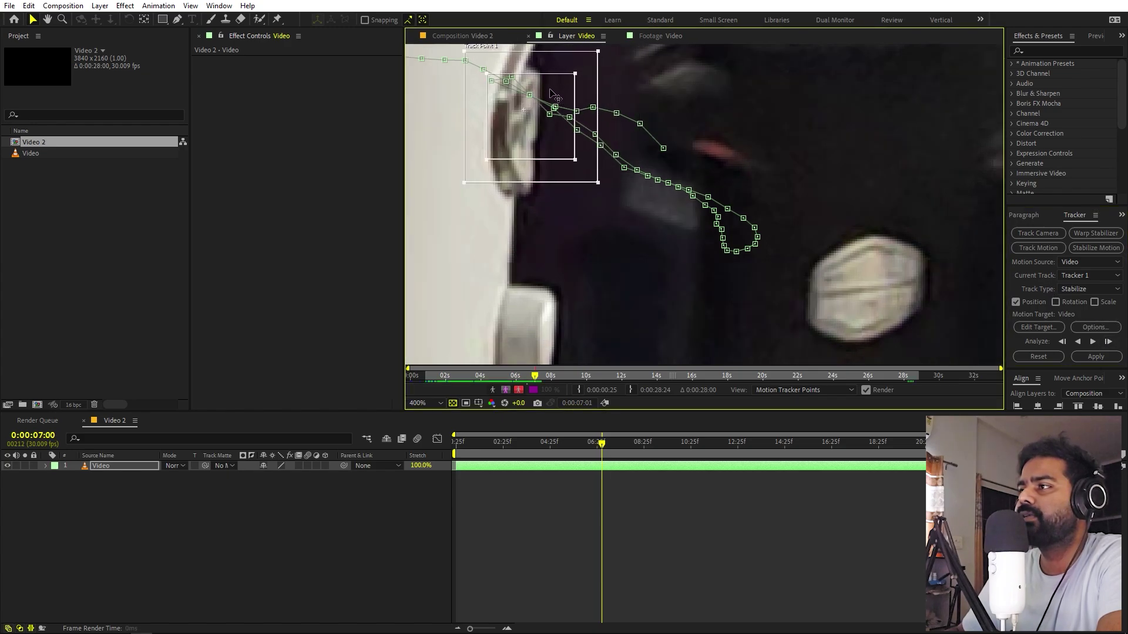
click(1107, 342)
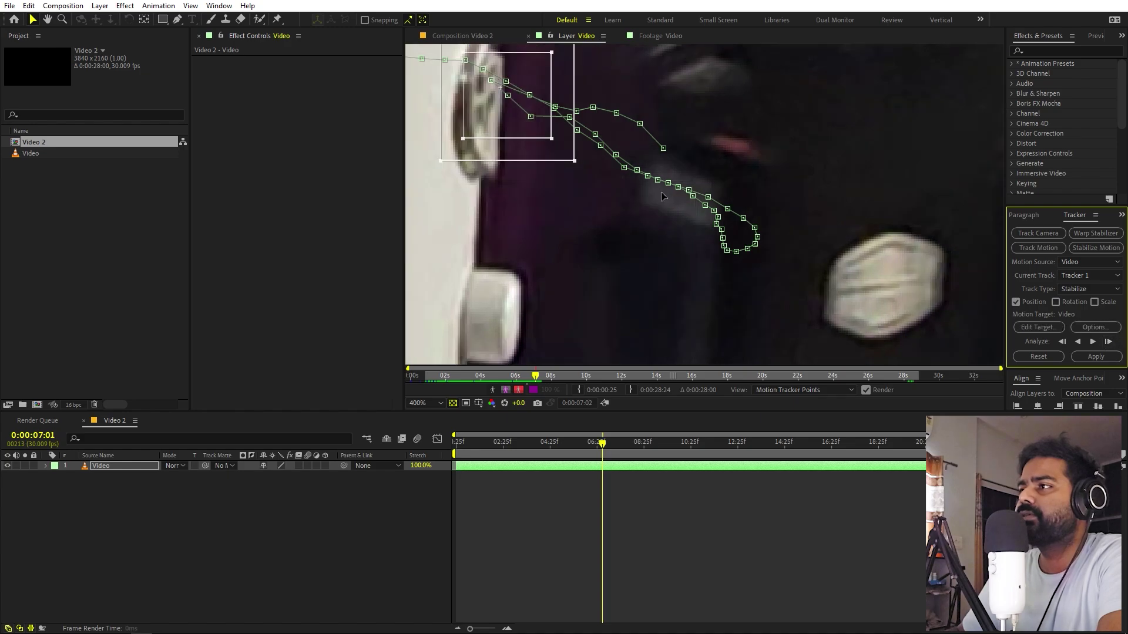
click(1111, 343)
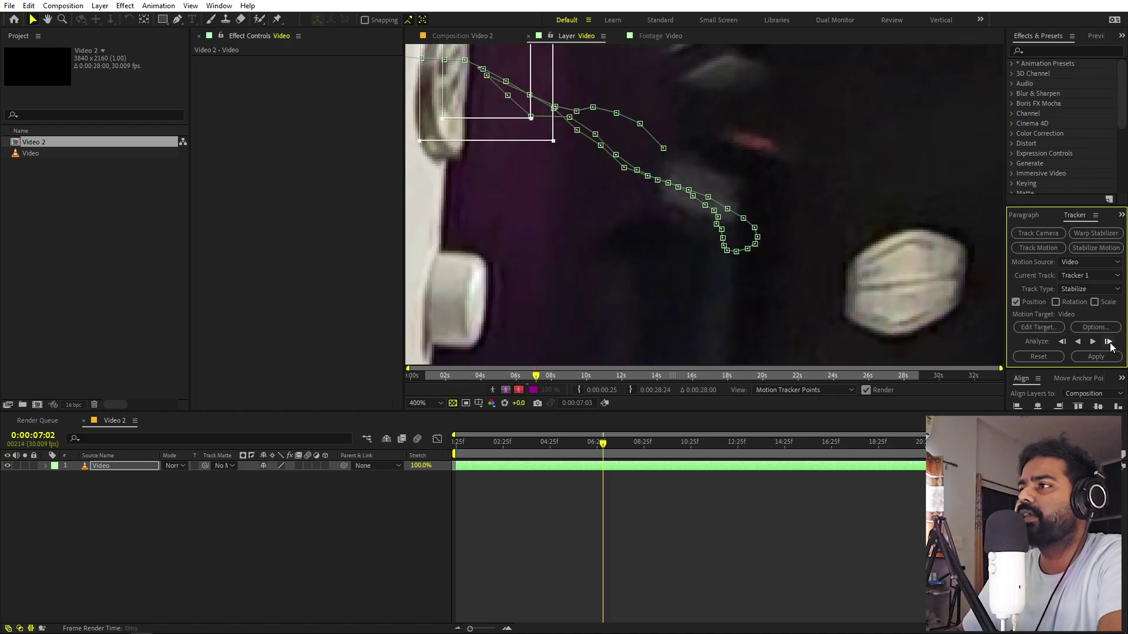
Reposition Track Point 1 on the logo at 0:00:07:02 and 0:00:07:04 while analyzing frame by frame to 0:00:07:08.
drag(485, 94, 476, 105)
scroll(542, 118, down, 2)
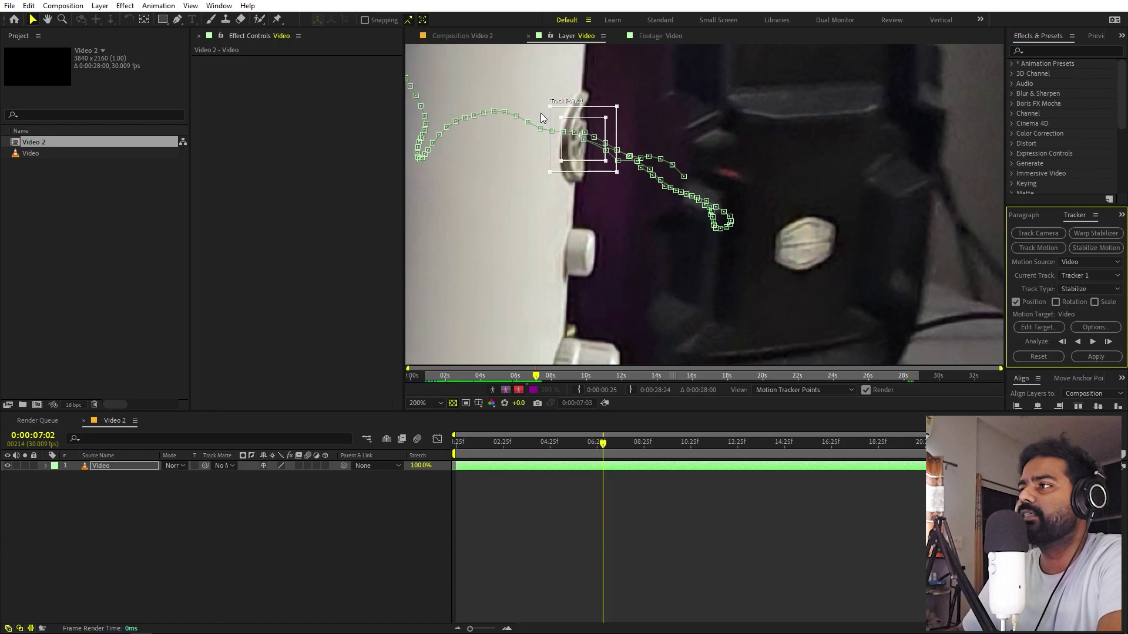
click(1107, 342)
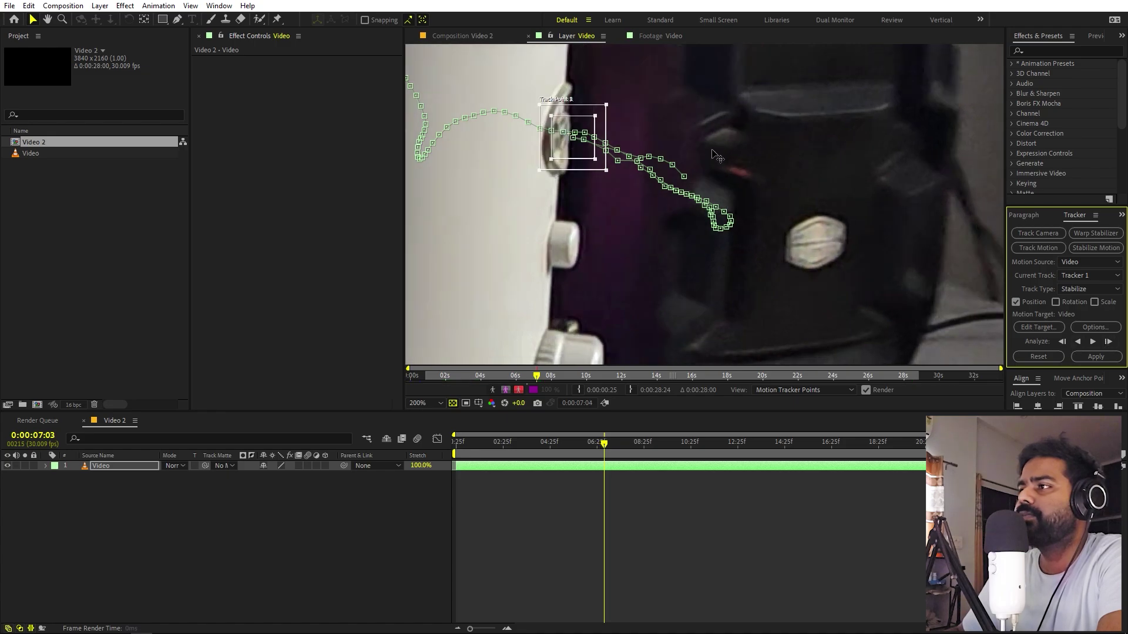
scroll(693, 134, up, 2)
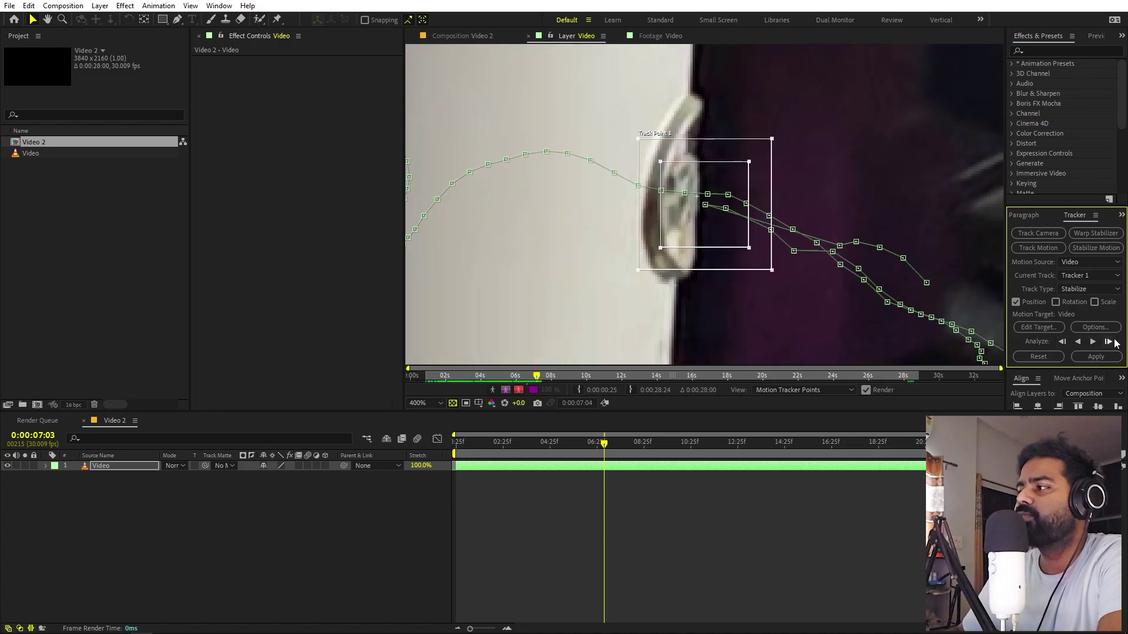
click(1109, 342)
drag(681, 176, 659, 178)
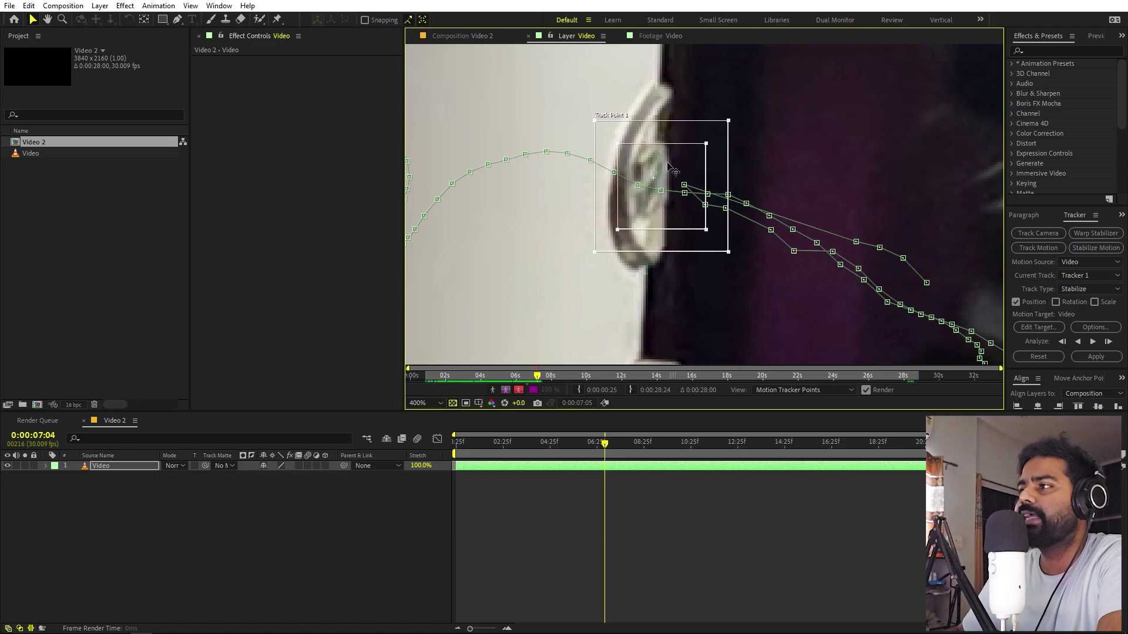
click(1108, 342)
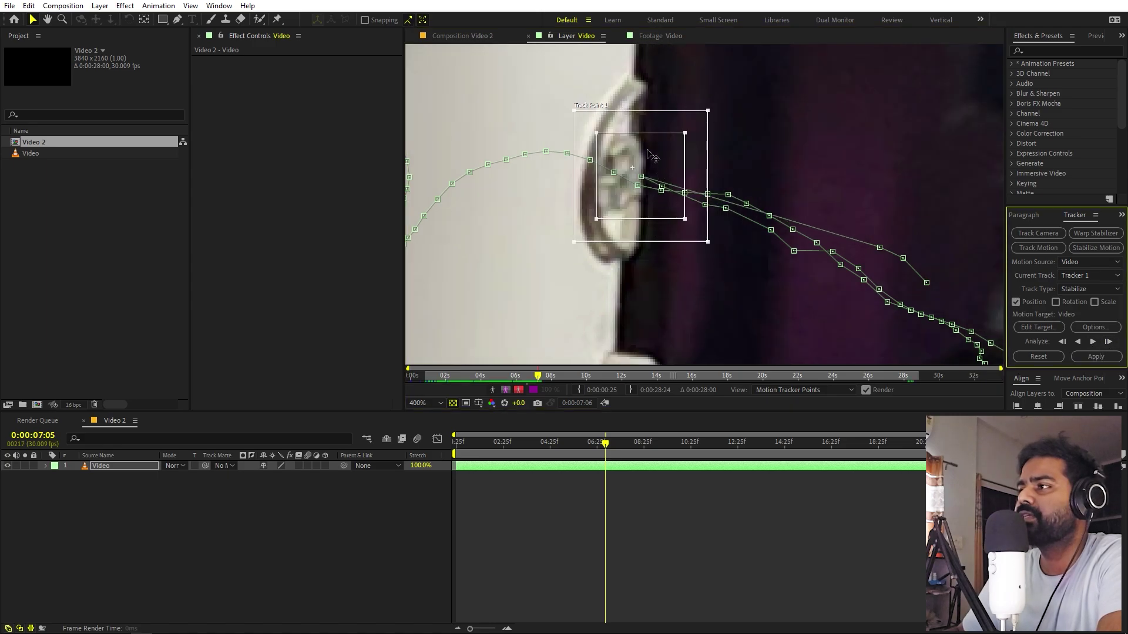
click(1108, 342)
click(1109, 342)
click(1110, 341)
scroll(914, 239, down, 2)
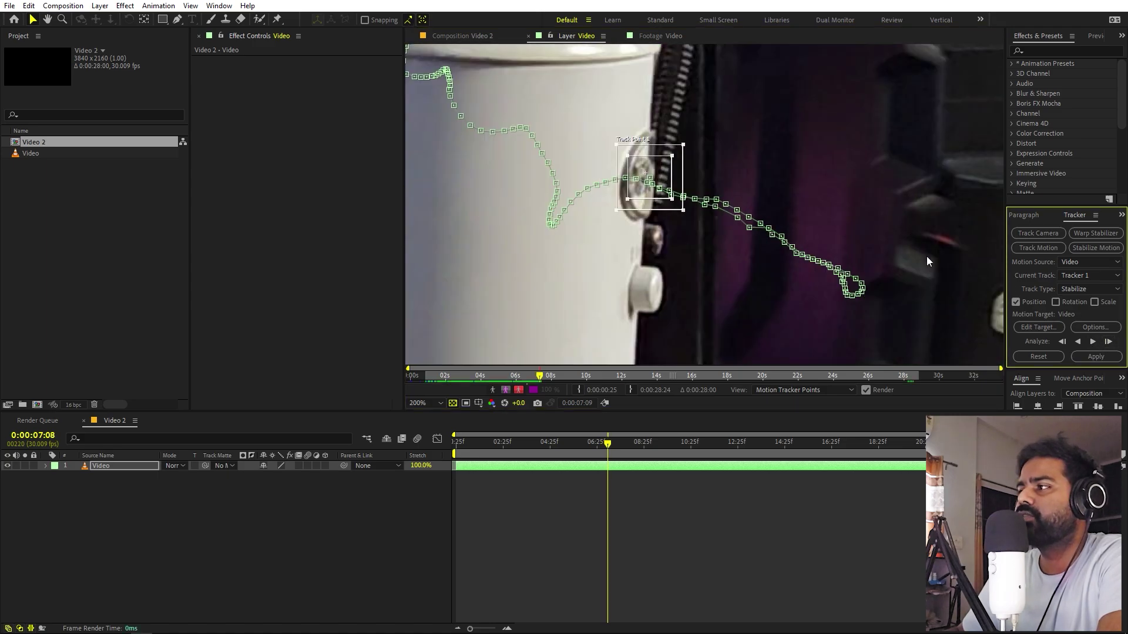
Analyze the logo track forward to about 0:00:08:28 and step back to about 0:00:08:10 to check the track point.
click(1093, 342)
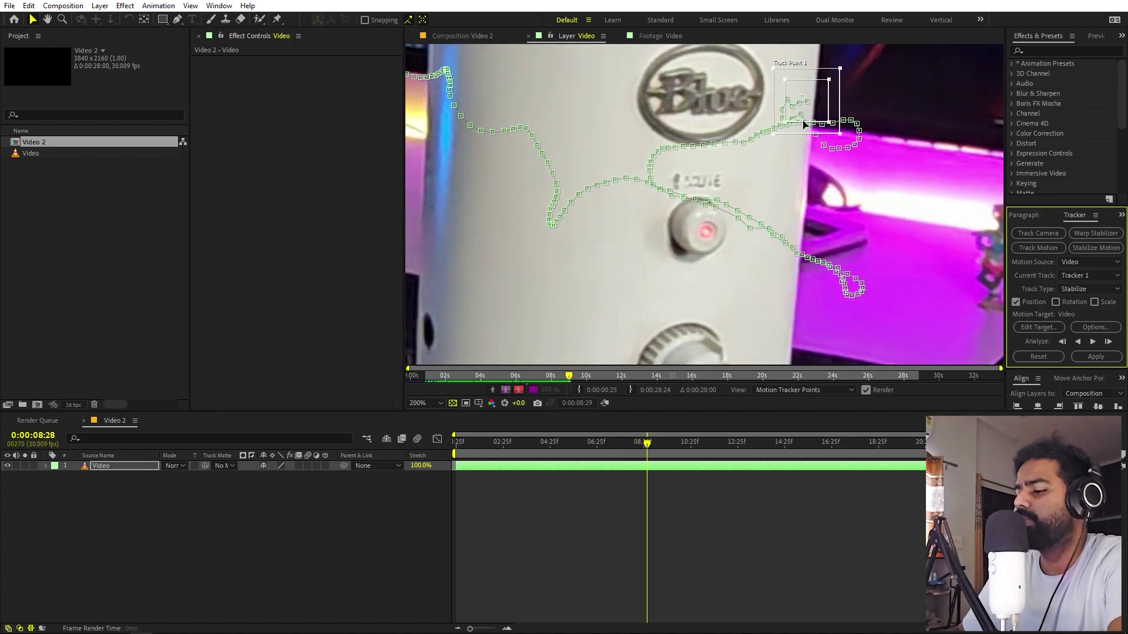
key(Page_Up)
key(Page_Up)
key(Page_Up)
key(Page_Up)
key(Page_Up)
key(Page_Up)
key(Page_Up)
key(Page_Up)
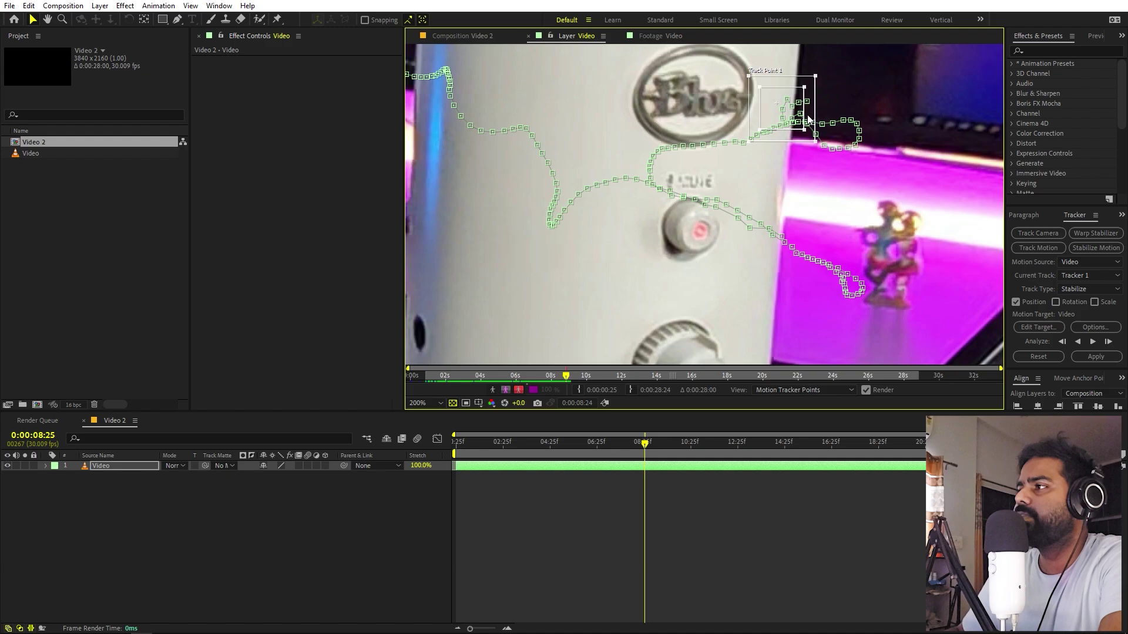
key(Page_Up)
key(Page_Up)
key(Page_Up)
key(Page_Up)
key(Page_Up)
key(Page_Up)
key(Page_Up)
key(Page_Up)
key(Page_Up)
key(Page_Up)
key(Page_Up)
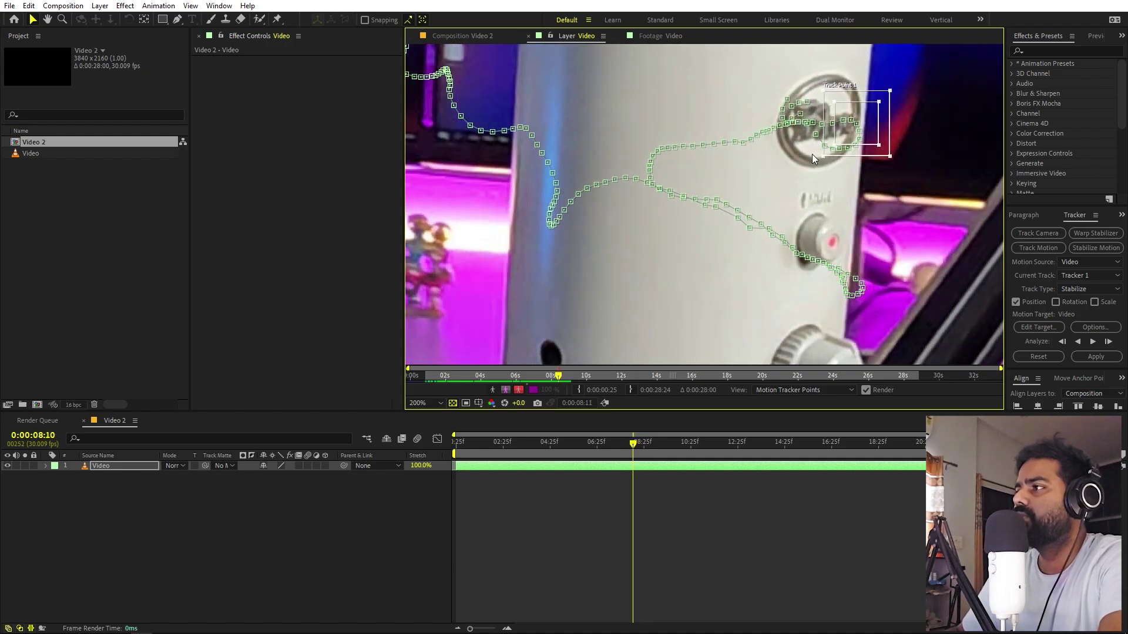
Move Track Point 1 back onto the logo lettering at 0:00:08:06 and re-analyze frame by frame to about 0:00:08:27.
scroll(872, 112, up, 3)
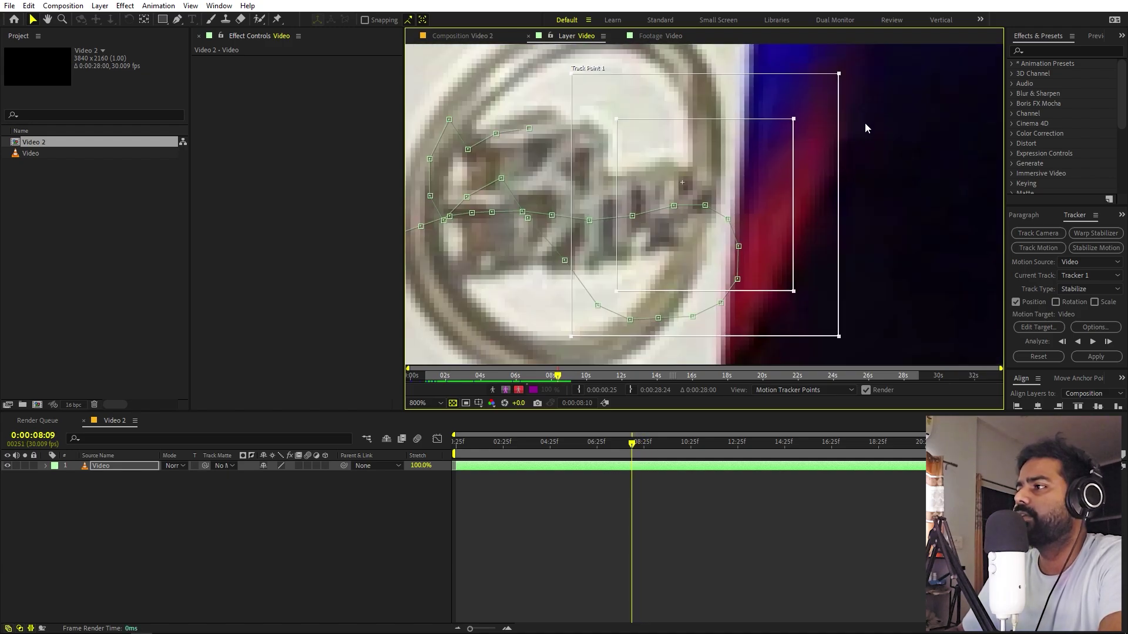
scroll(865, 126, down, 1)
key(Page_Up)
key(Page_Up)
key(Page_Up)
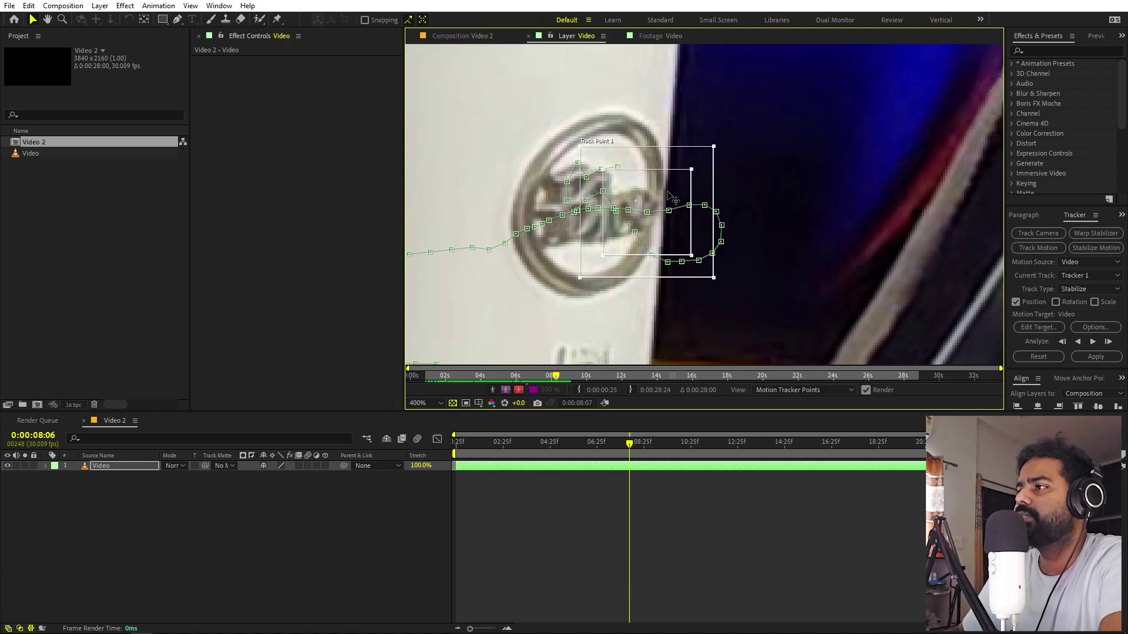
drag(667, 192, 640, 193)
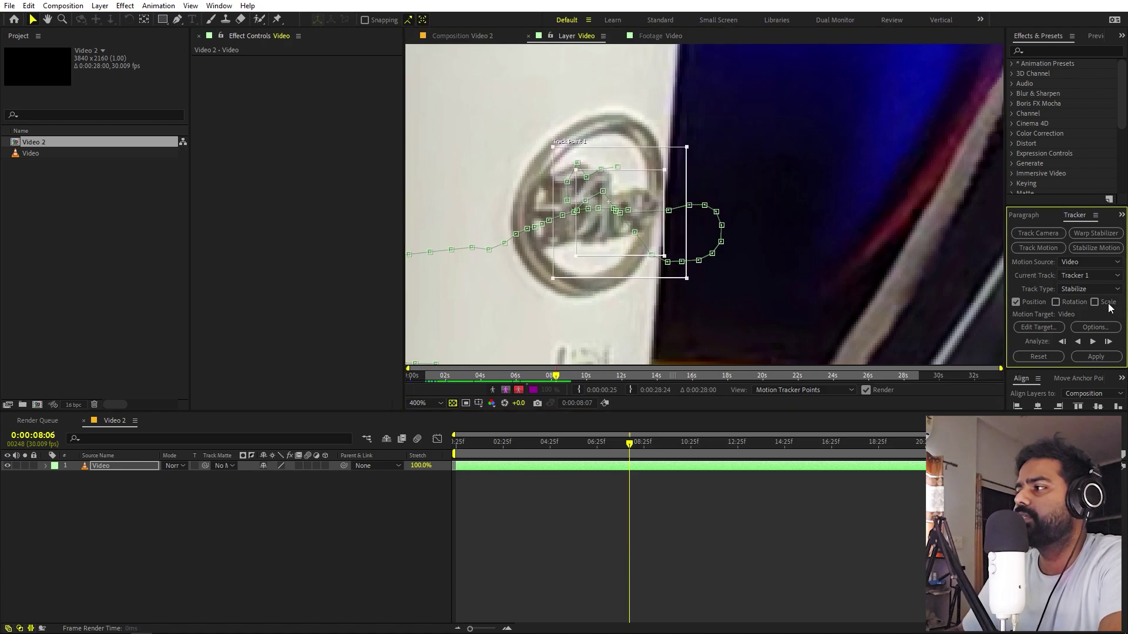
click(1108, 342)
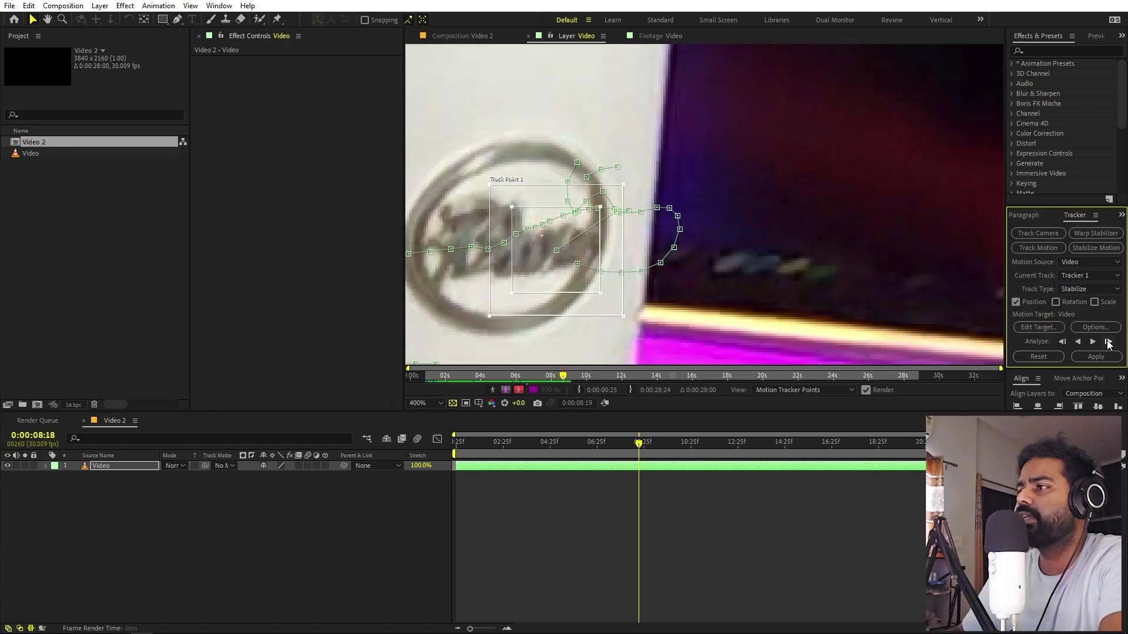
key(comma)
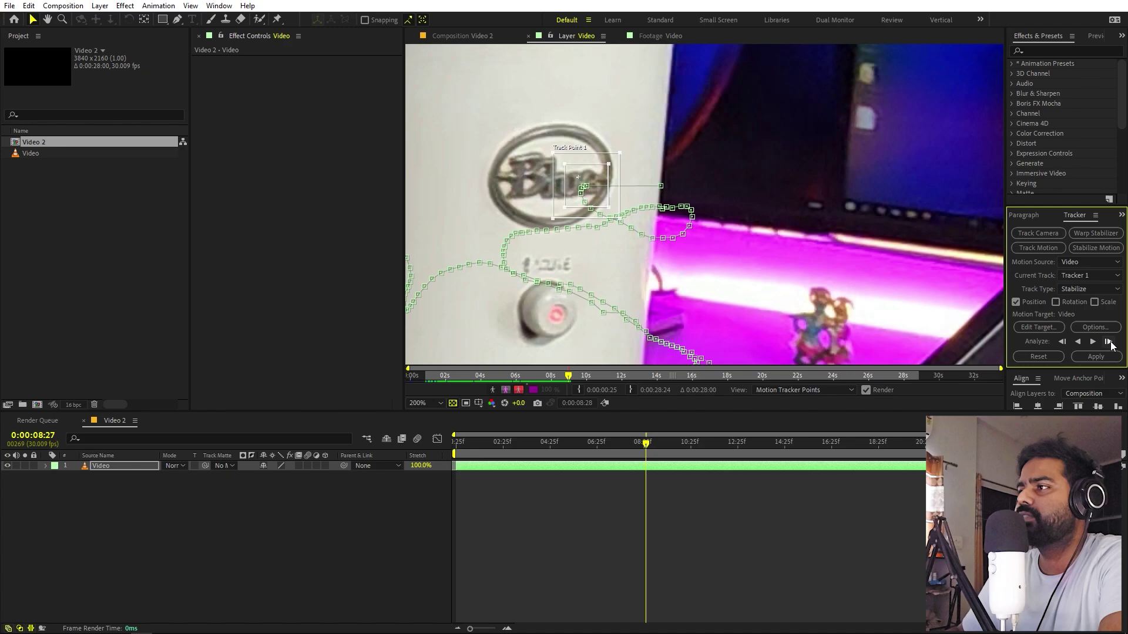
Analyze the logo track forward to 0:00:09:10 and step back to 0:00:09:04 to find where the track point leaves the lettering.
click(1094, 343)
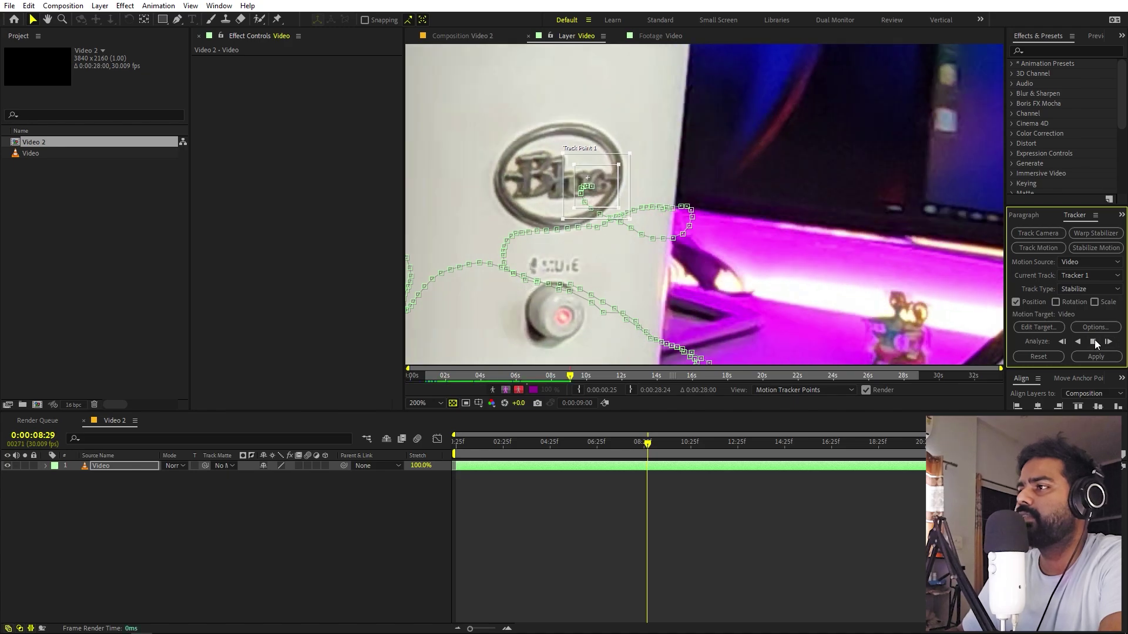
click(1093, 342)
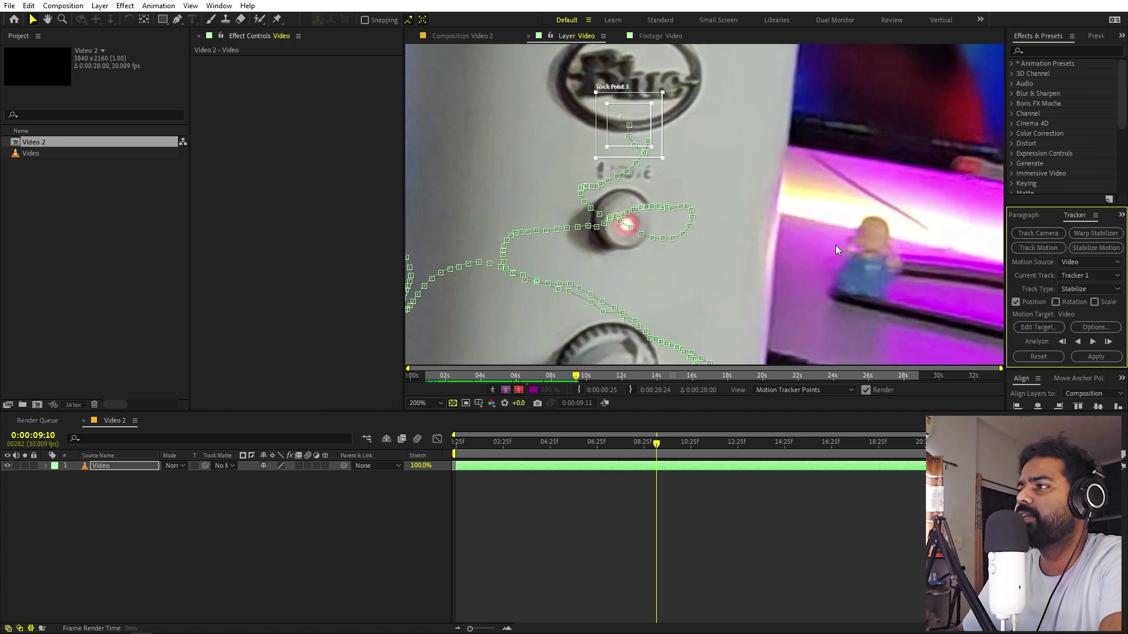
key(Page_Up)
key(Page_Up)
key(Page_Up)
key(Page_Up)
key(Page_Up)
key(Page_Up)
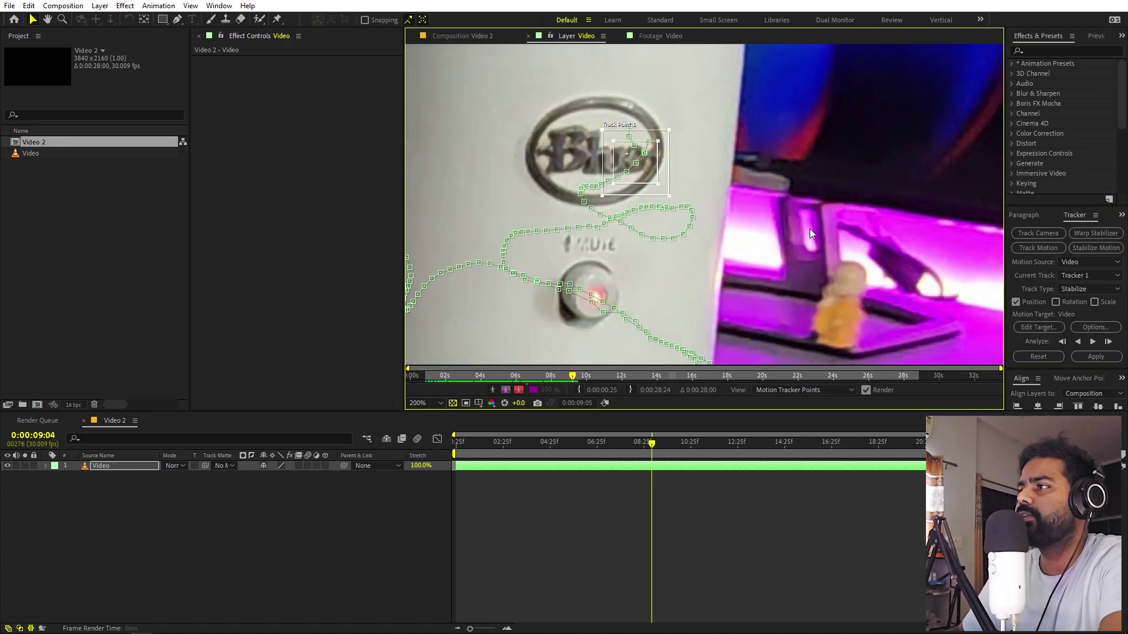
Re-analyze the logo track one frame at a time from 0:00:09:04 to 0:00:09:10.
click(1106, 343)
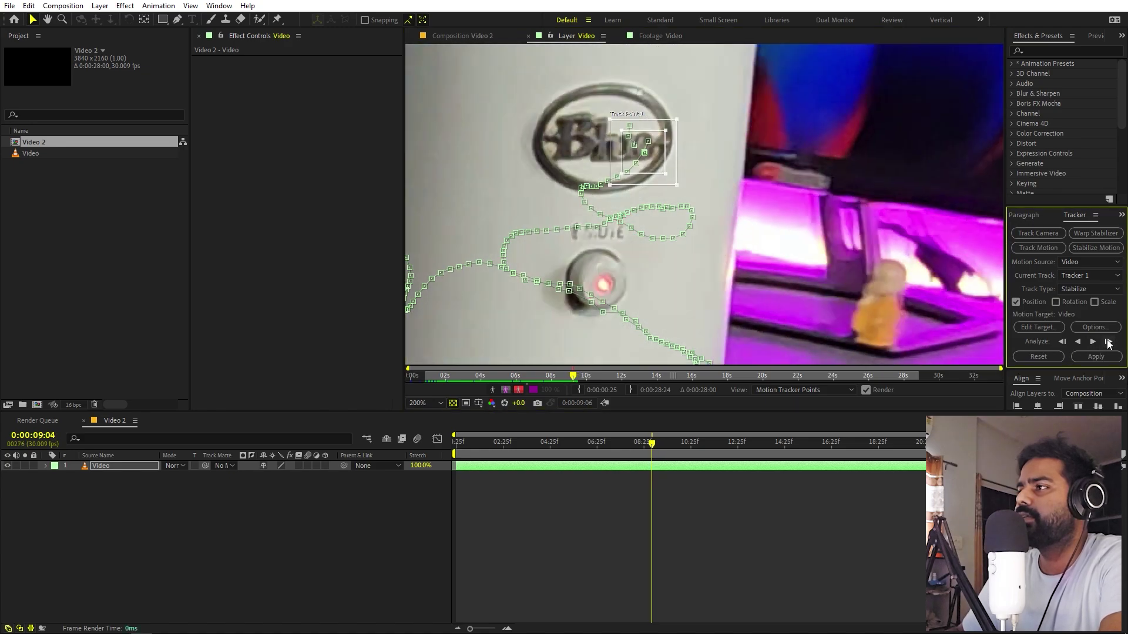
click(1107, 342)
click(1107, 342)
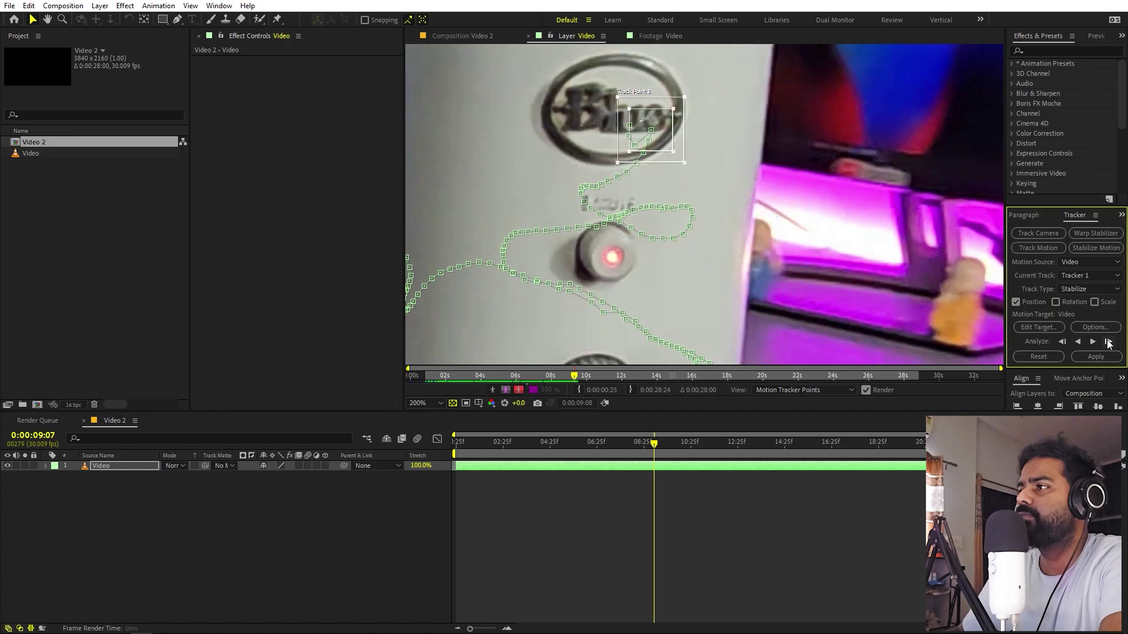
click(1106, 343)
click(1106, 342)
click(1107, 343)
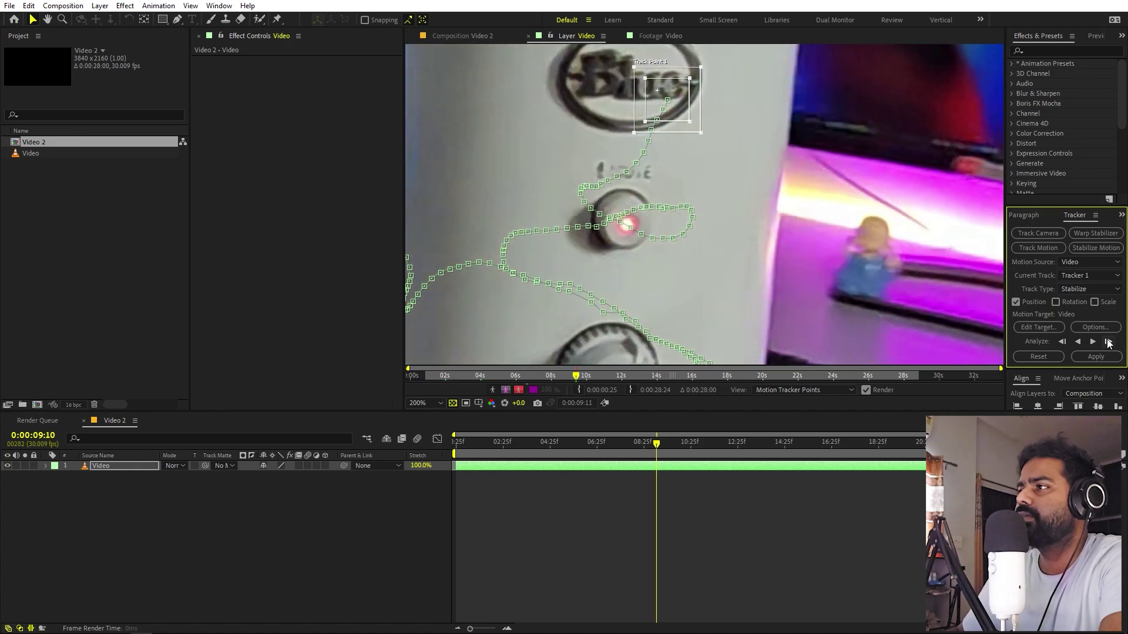
key(comma)
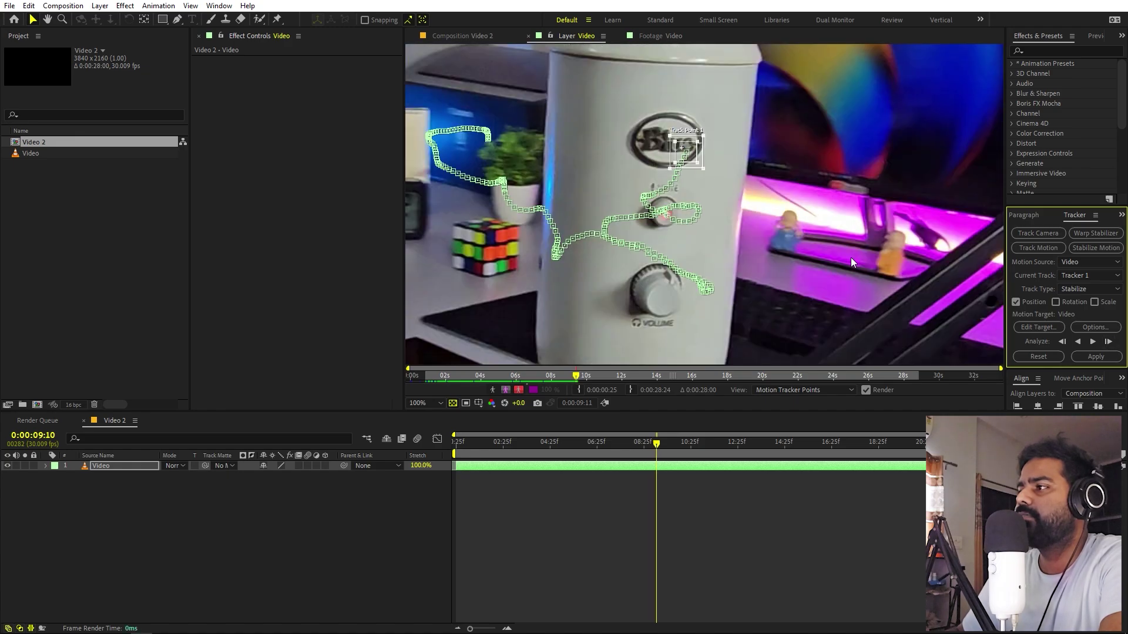
Realign Track Point 1 with the logo lettering at 0:00:09:10 and enlarge its search region around the logo's right half.
scroll(693, 166, up, 2)
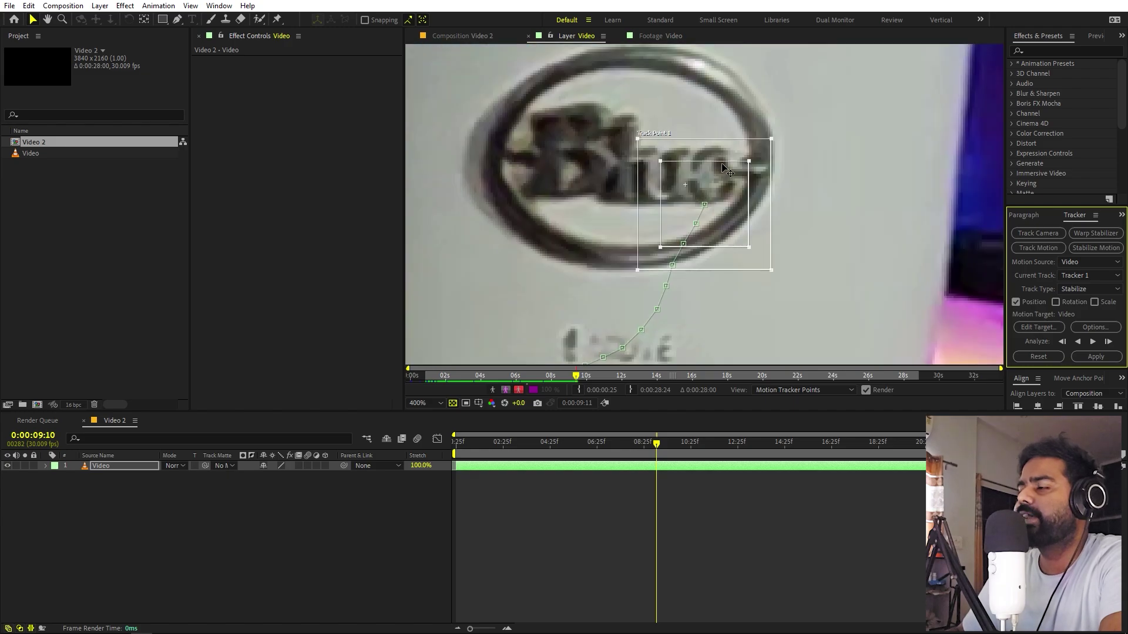
drag(752, 244, 760, 240)
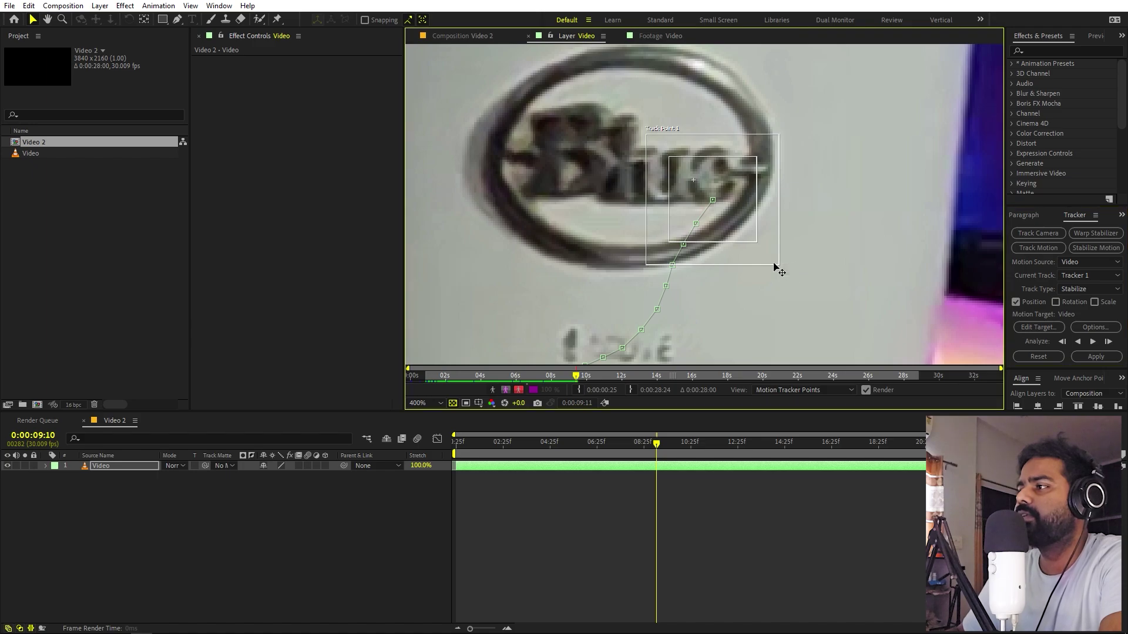
drag(775, 265, 812, 298)
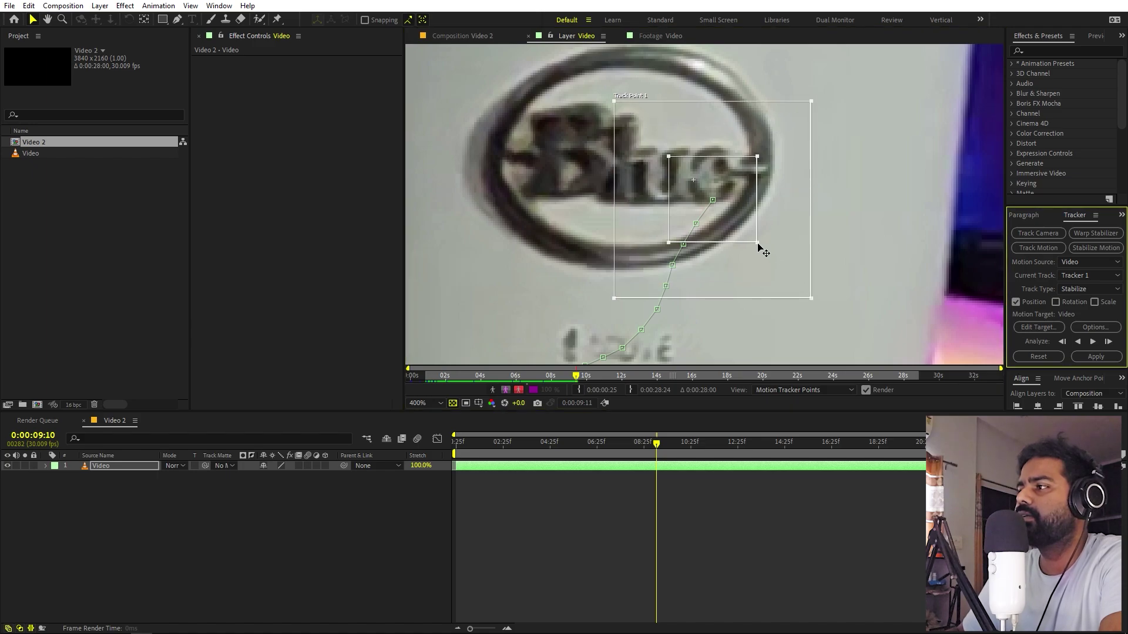
key(slash)
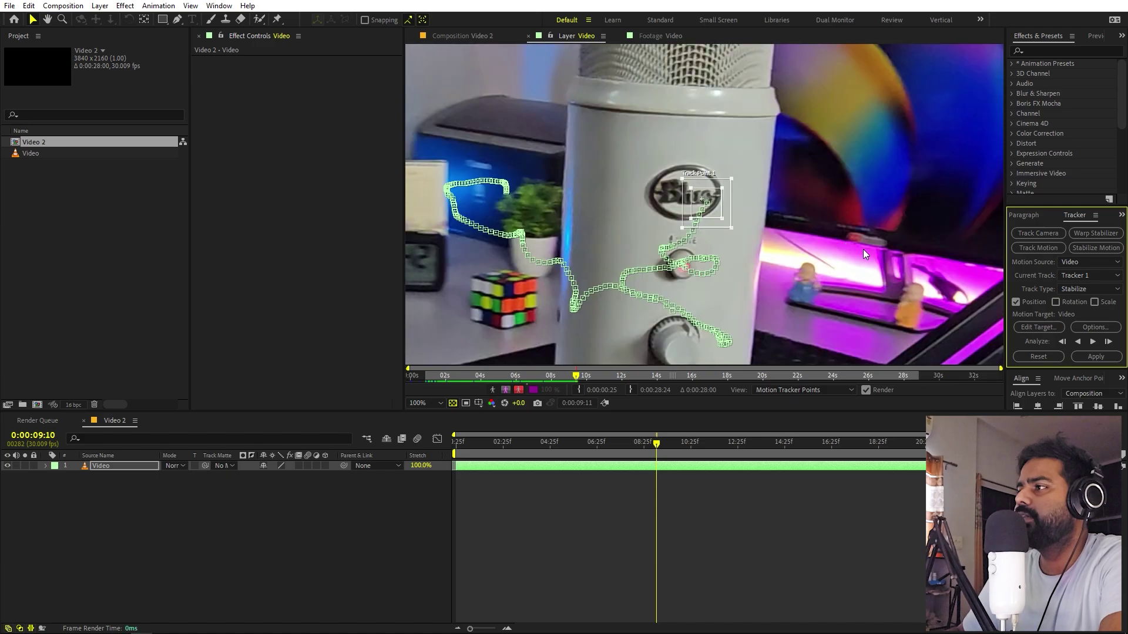
Analyze the track forward to about 0:00:22:20, recentring Track Point 1 on the logo at 0:00:10:06.
click(1090, 341)
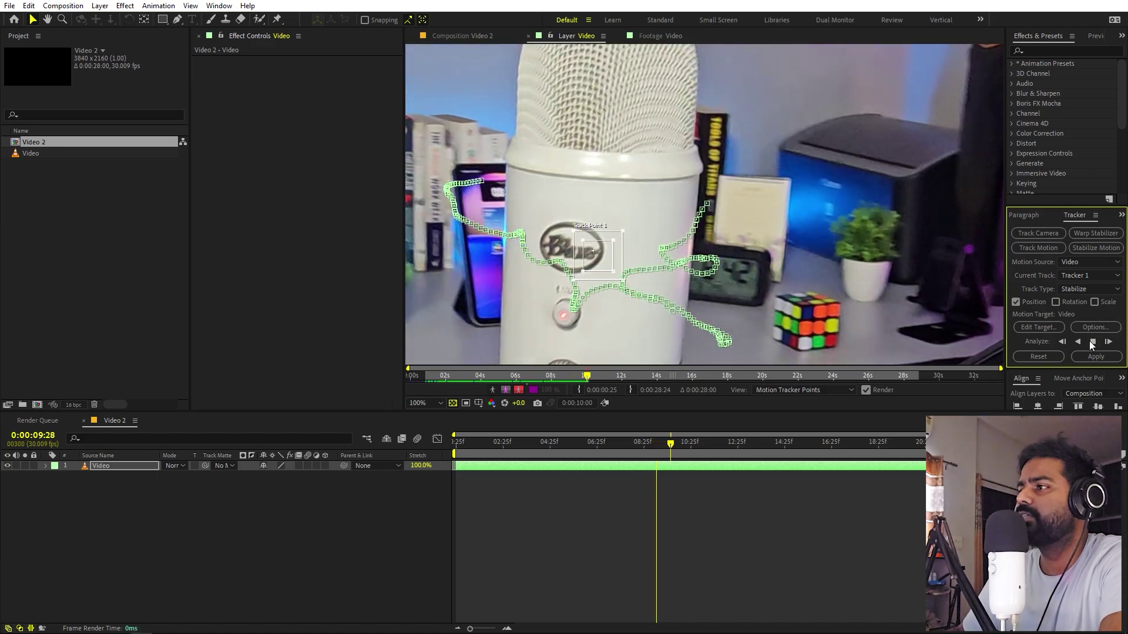
click(1092, 342)
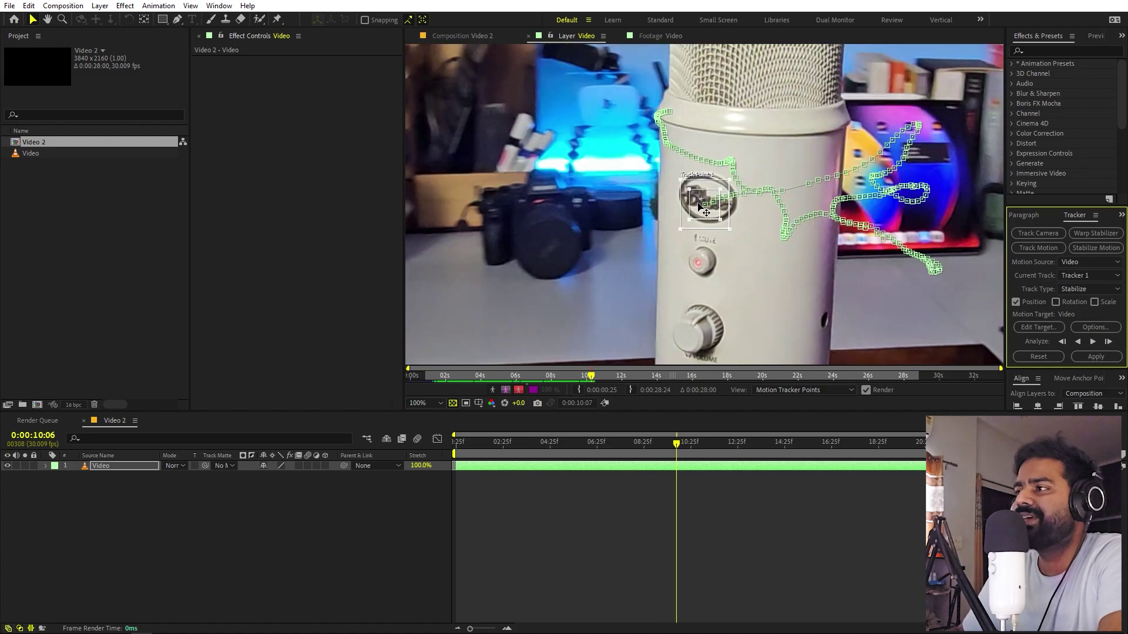
drag(700, 205, 691, 198)
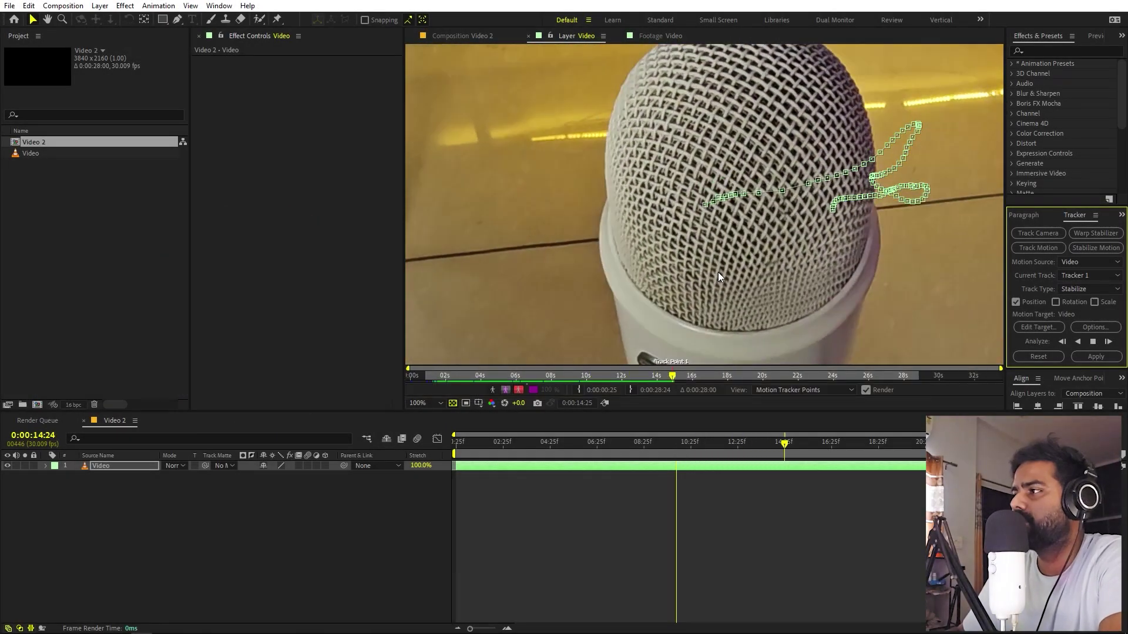
drag(757, 209, 760, 99)
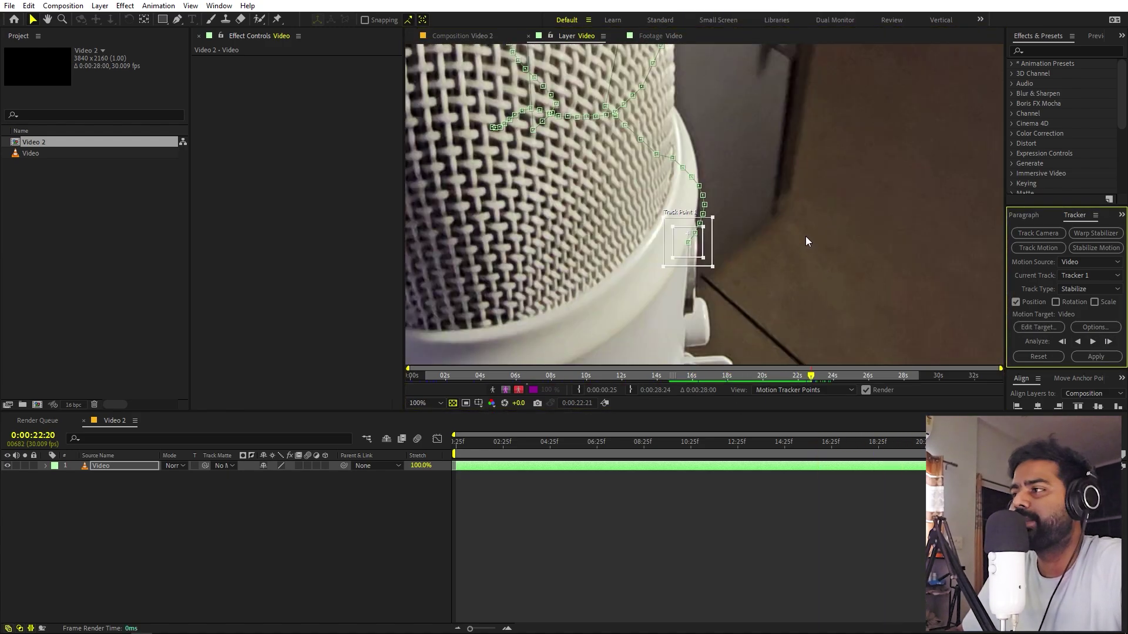
Move Track Point 1 back onto the microphone's white rim near 0:00:22:22 and re-analyze frame by frame to 0:00:22:25.
scroll(784, 231, down, 4)
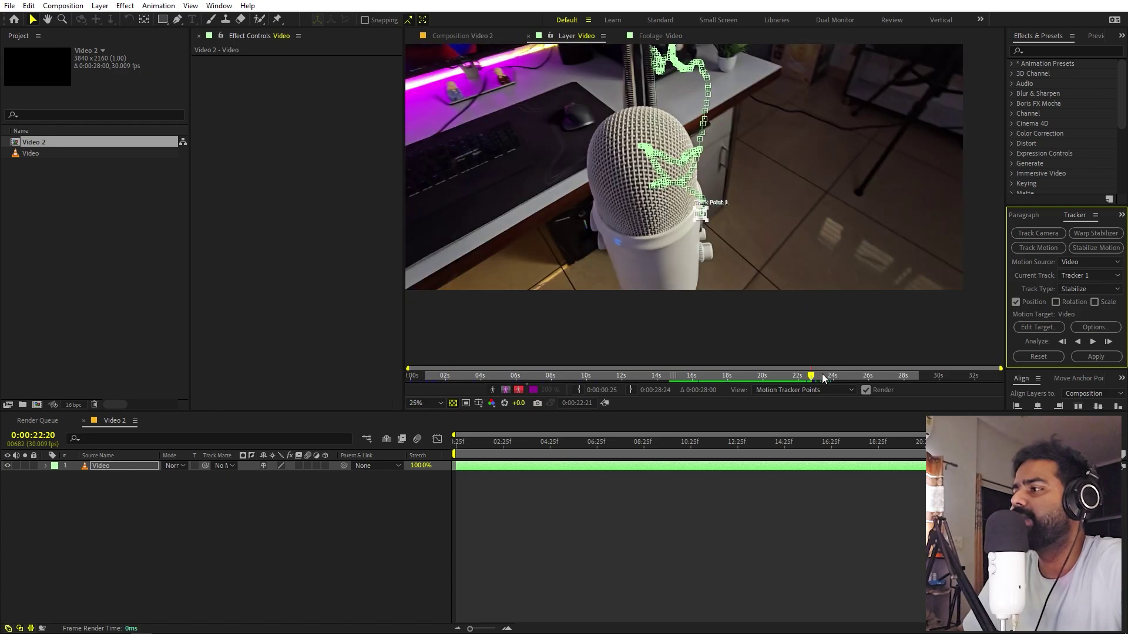
mouse_move(810, 377)
mouse_down()
mouse_move(714, 377)
mouse_move(817, 376)
mouse_up()
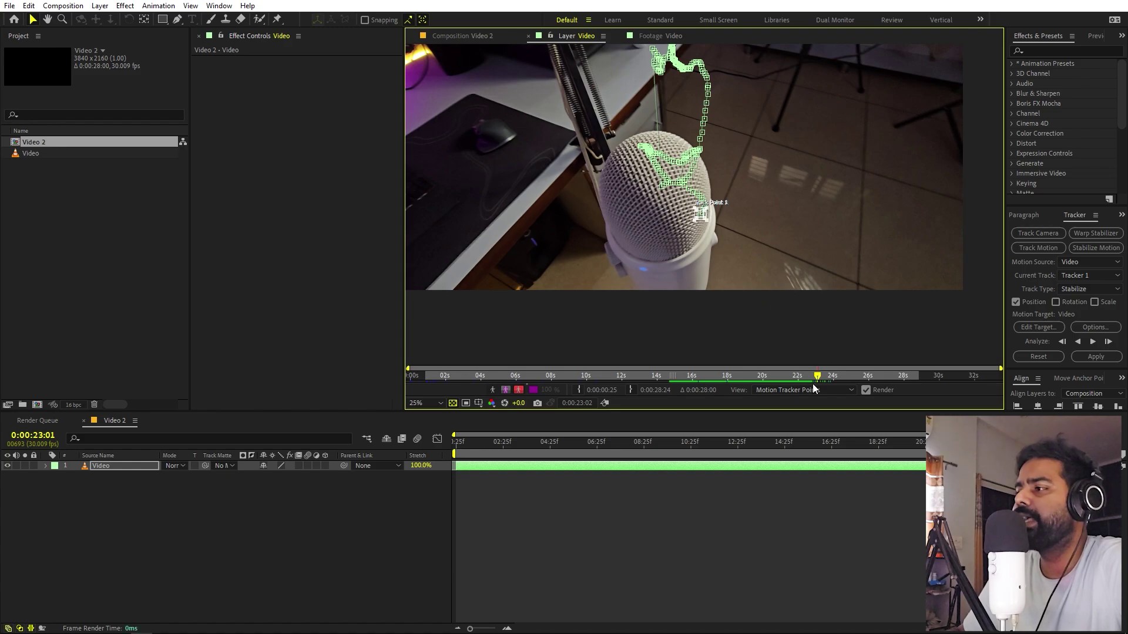
drag(818, 381, 808, 377)
scroll(734, 179, up, 5)
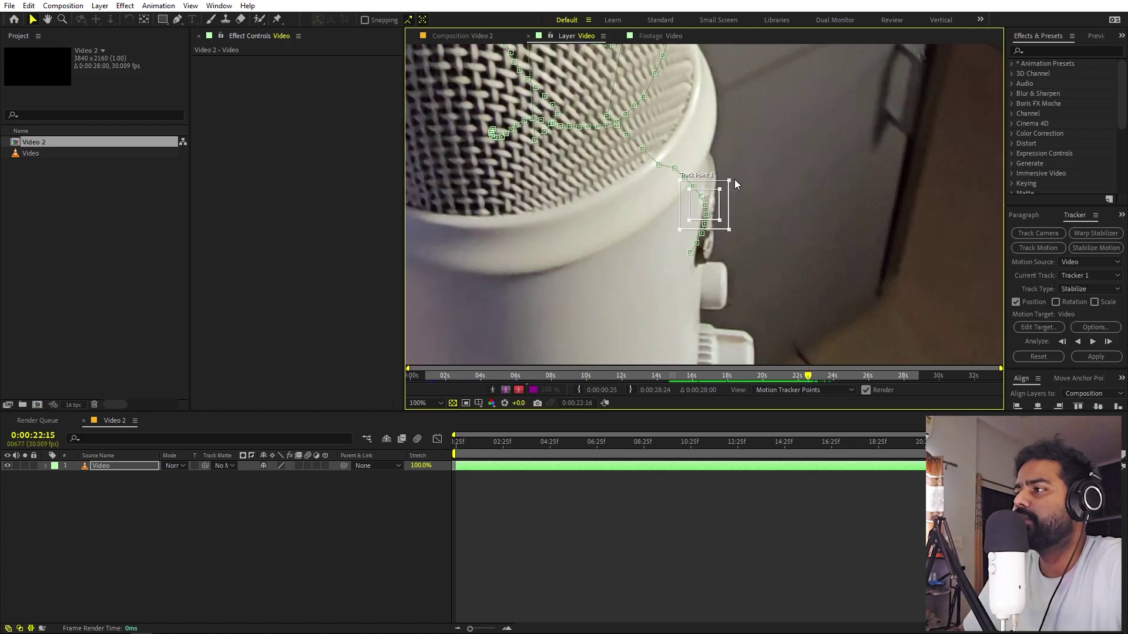
drag(809, 378, 814, 379)
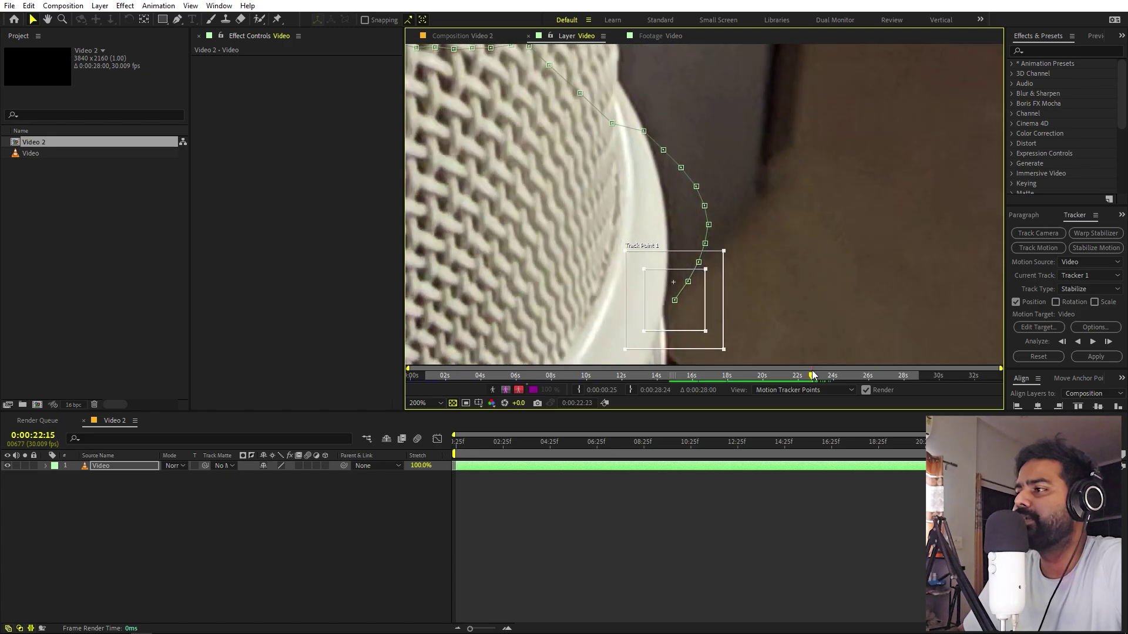
drag(760, 180, 779, 27)
drag(698, 221, 652, 343)
click(1109, 341)
click(1109, 342)
click(1109, 341)
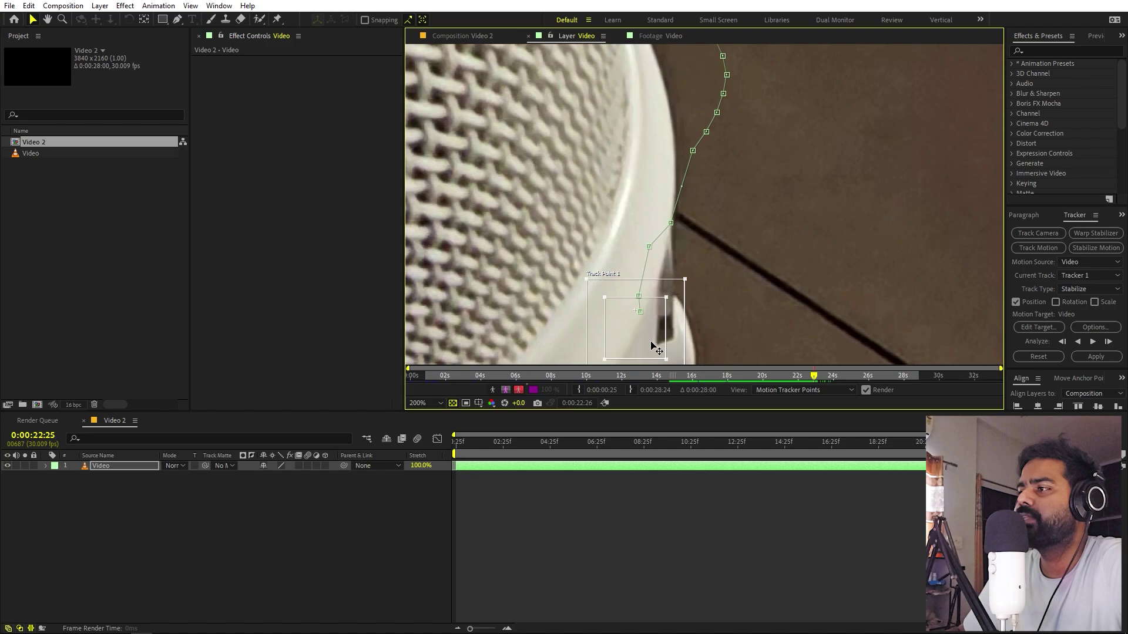
Analyze the track frame by frame to 0:00:22:27, continuing without stepping to 0:00:23:29.
key(comma)
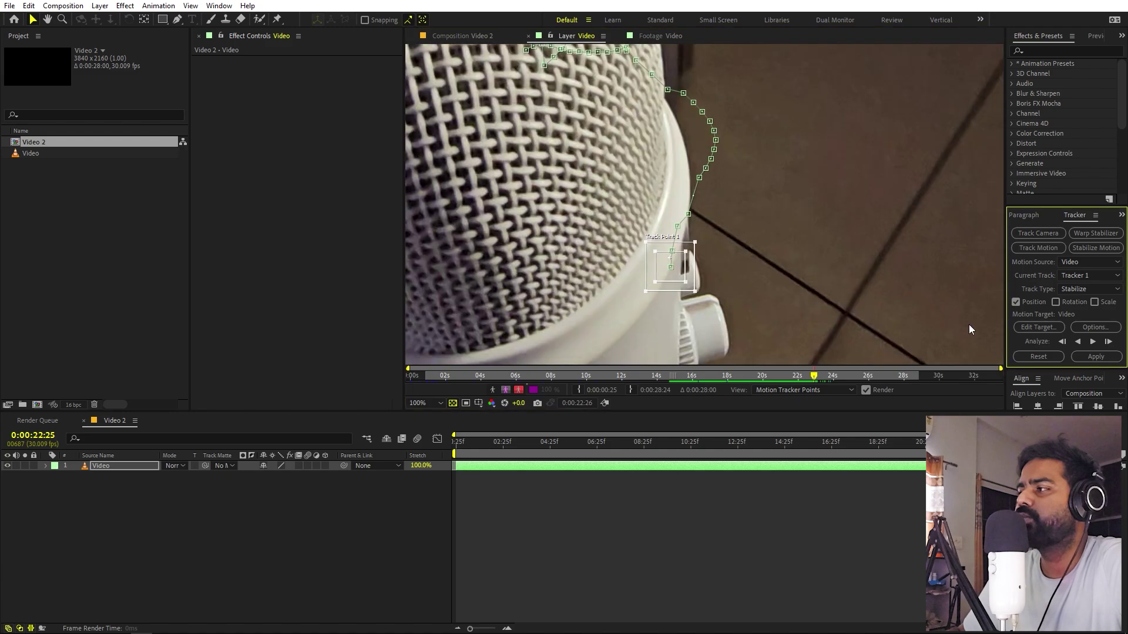
click(1108, 342)
click(1109, 342)
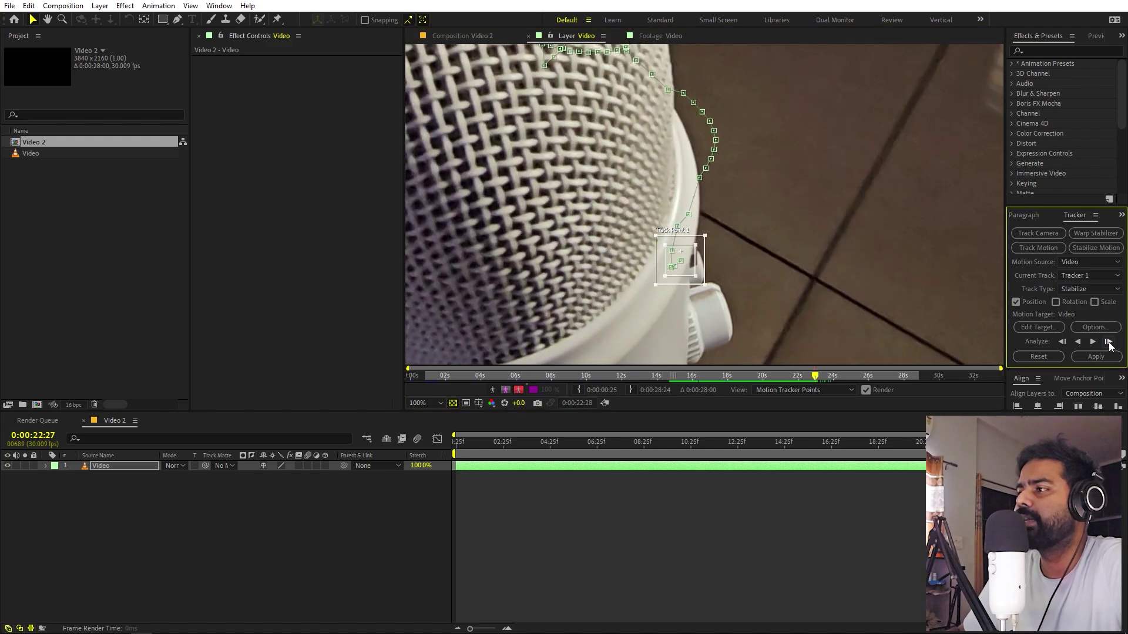
click(1094, 343)
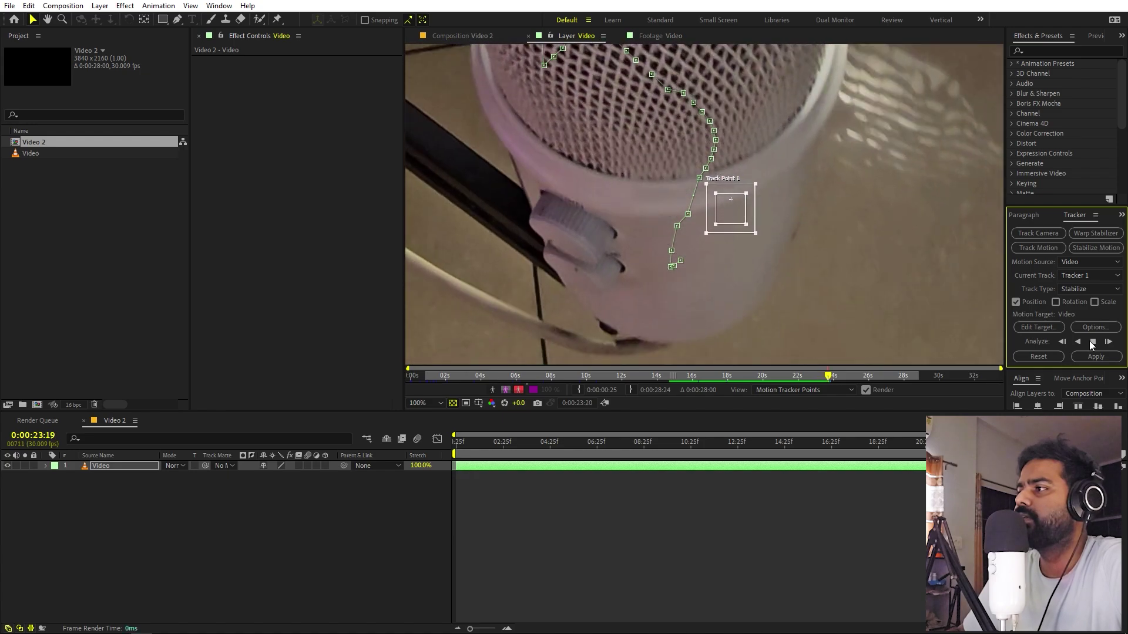
click(1093, 342)
Return to 0:00:23:03, move Track Point 1 onto the edge between mesh and rim, and enlarge its feature and search regions.
scroll(697, 128, up, 1)
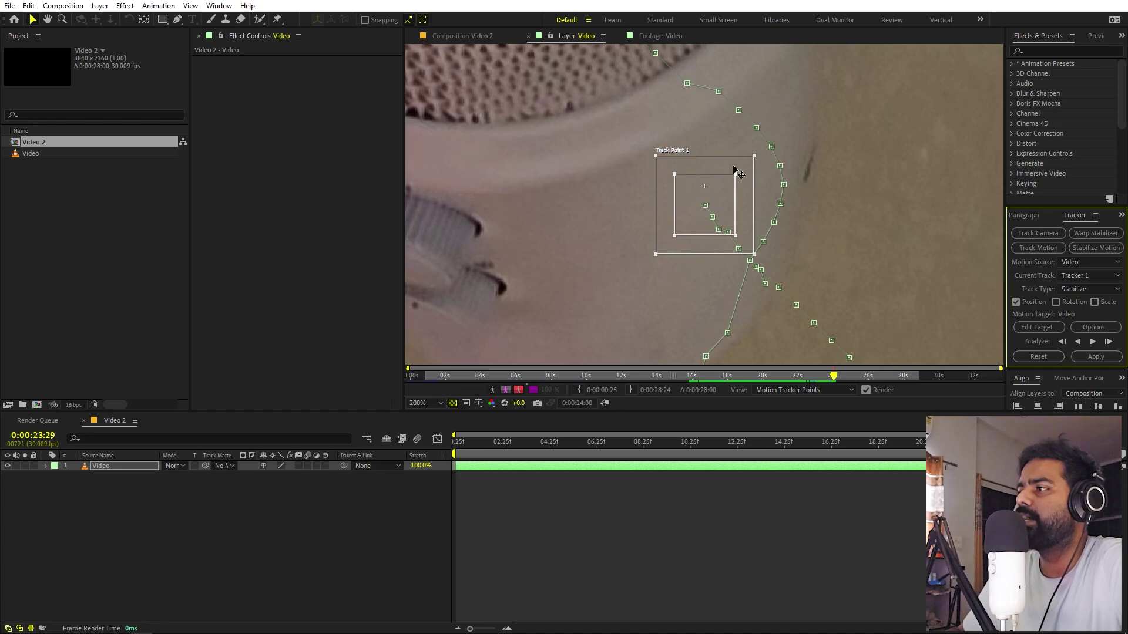
scroll(734, 170, down, 4)
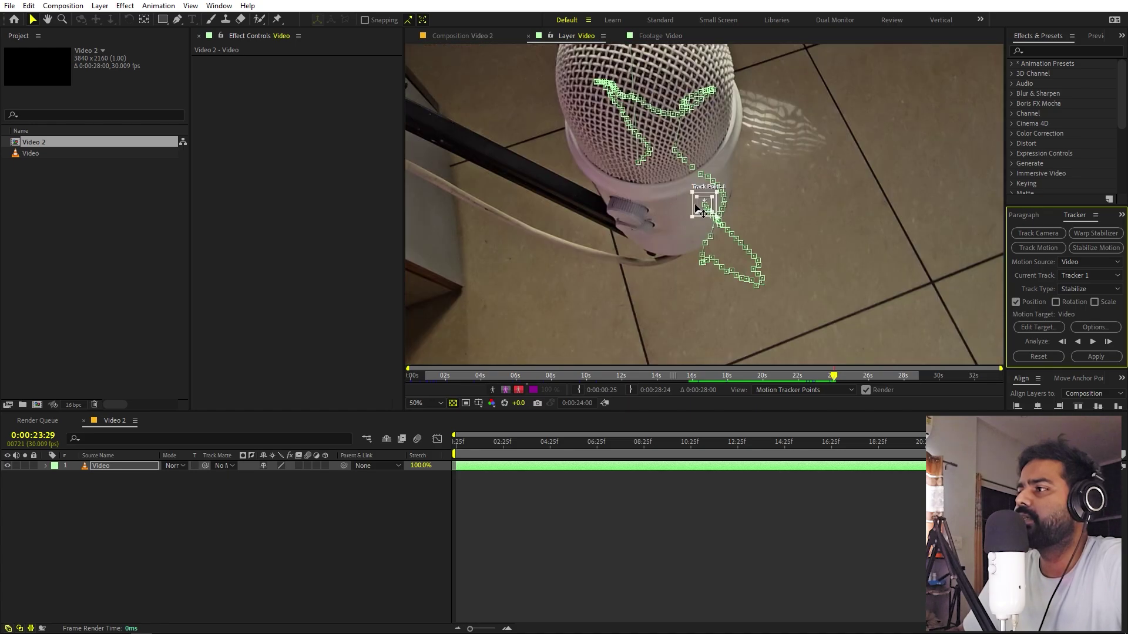
scroll(696, 205, up, 4)
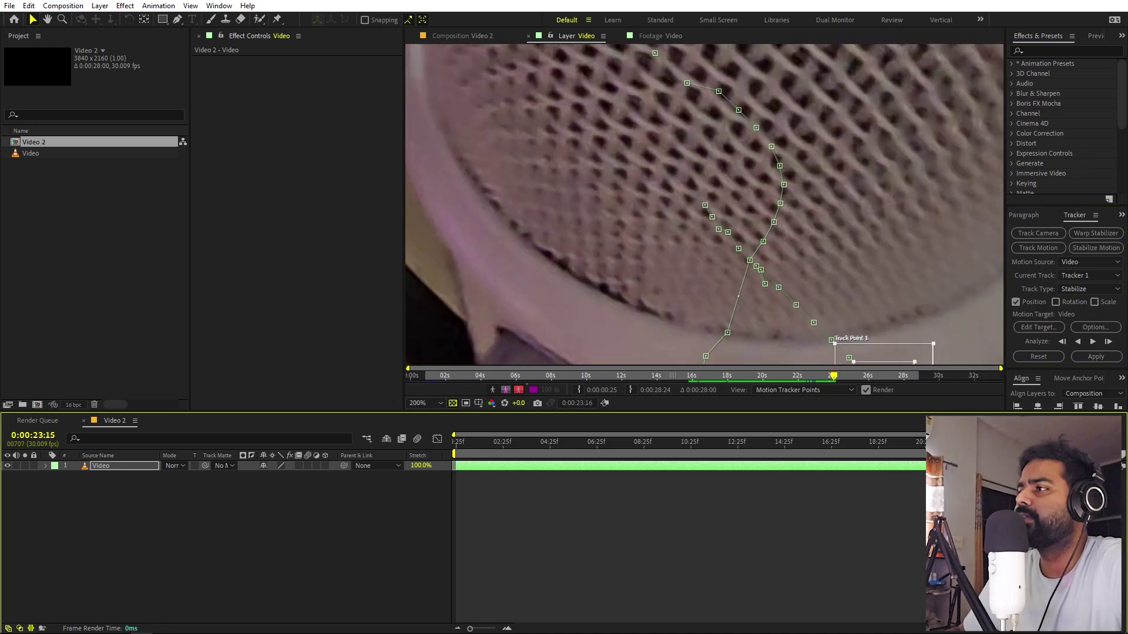
key(h)
drag(781, 329, 796, 141)
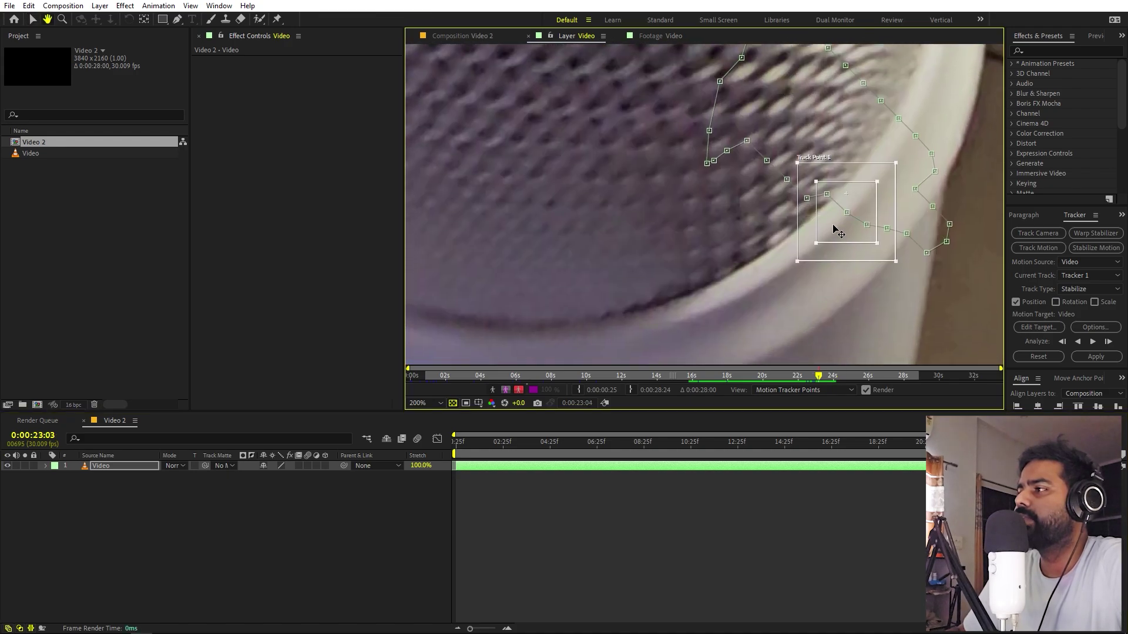
key(v)
drag(834, 226, 804, 223)
click(1082, 357)
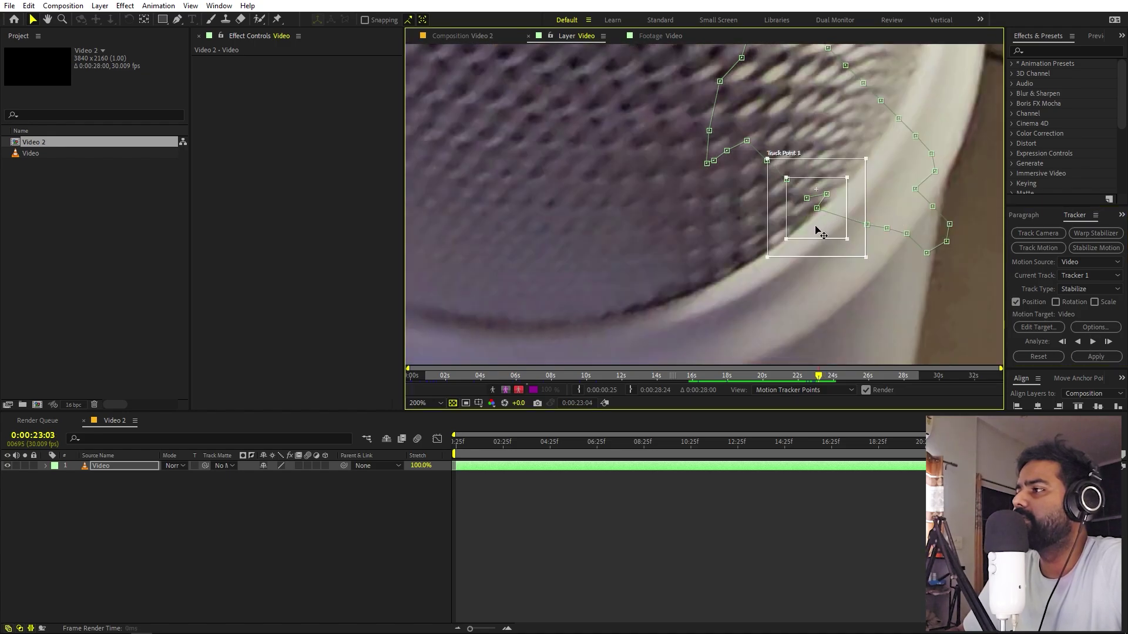
drag(819, 231, 796, 253)
drag(853, 290, 834, 271)
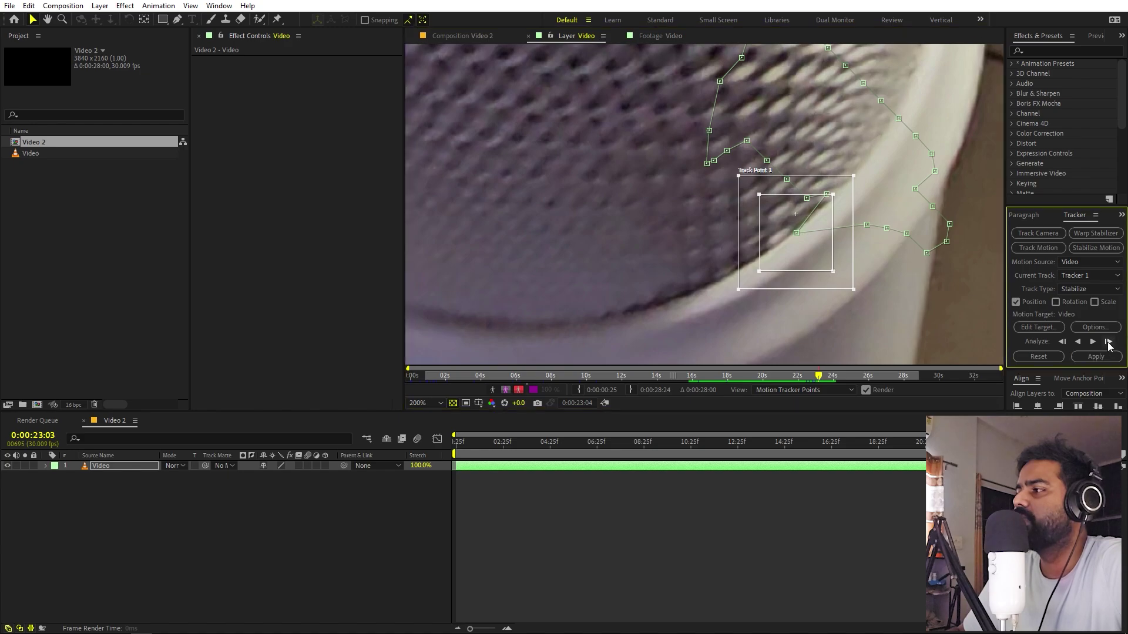
Re-analyze the track one frame at a time from 0:00:23:03 to 0:00:23:10.
click(1109, 341)
click(1109, 342)
click(1109, 342)
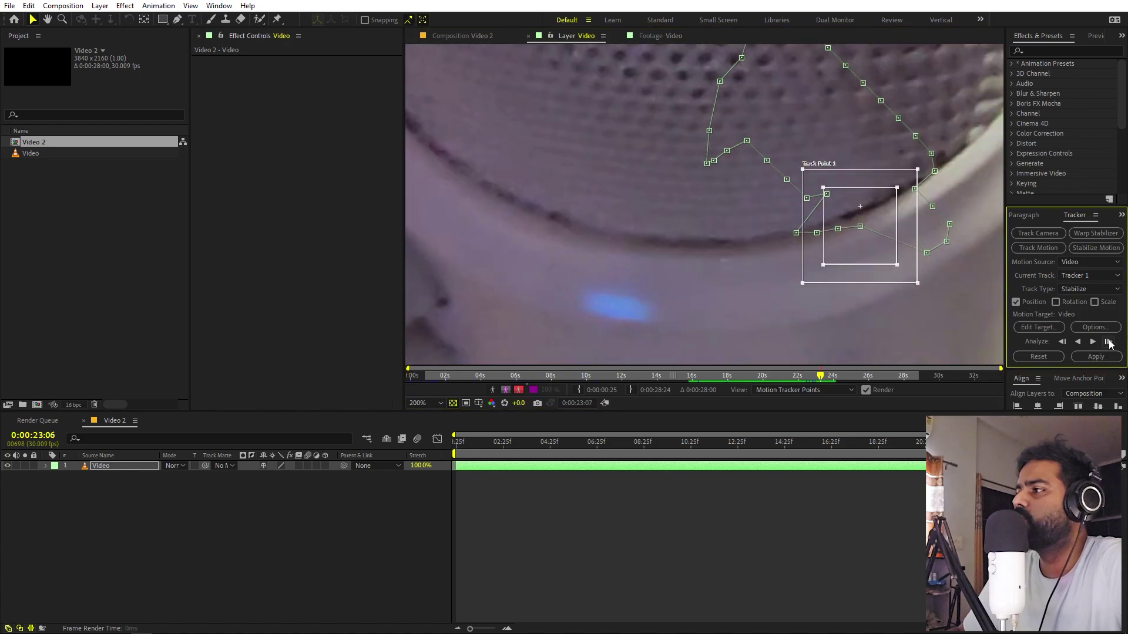
click(1109, 342)
click(1109, 342)
click(1109, 341)
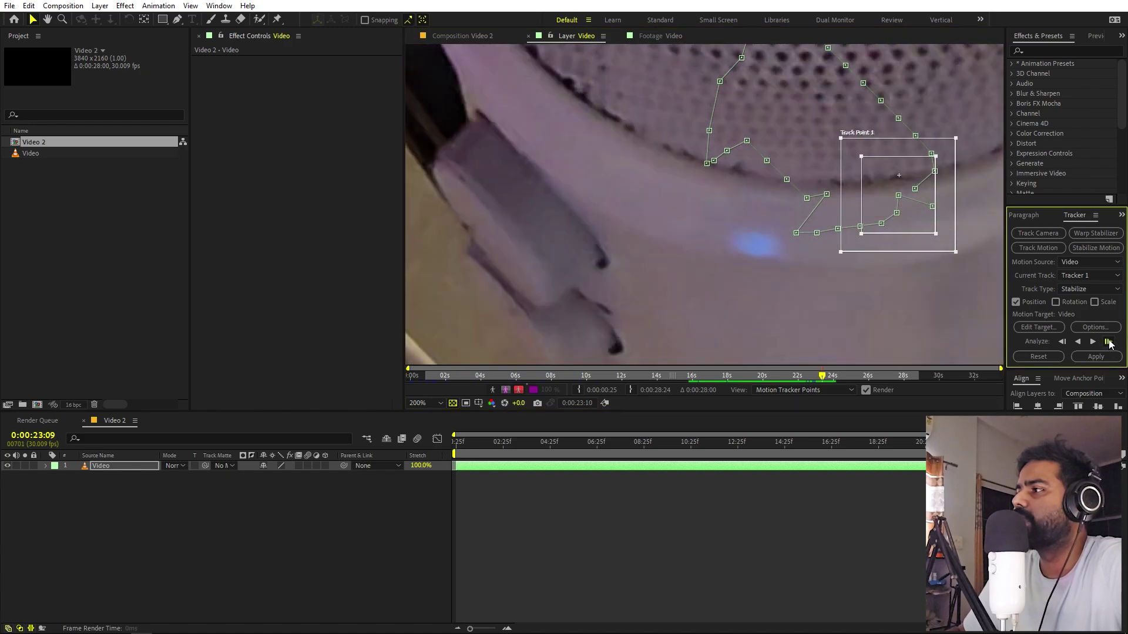
click(1109, 342)
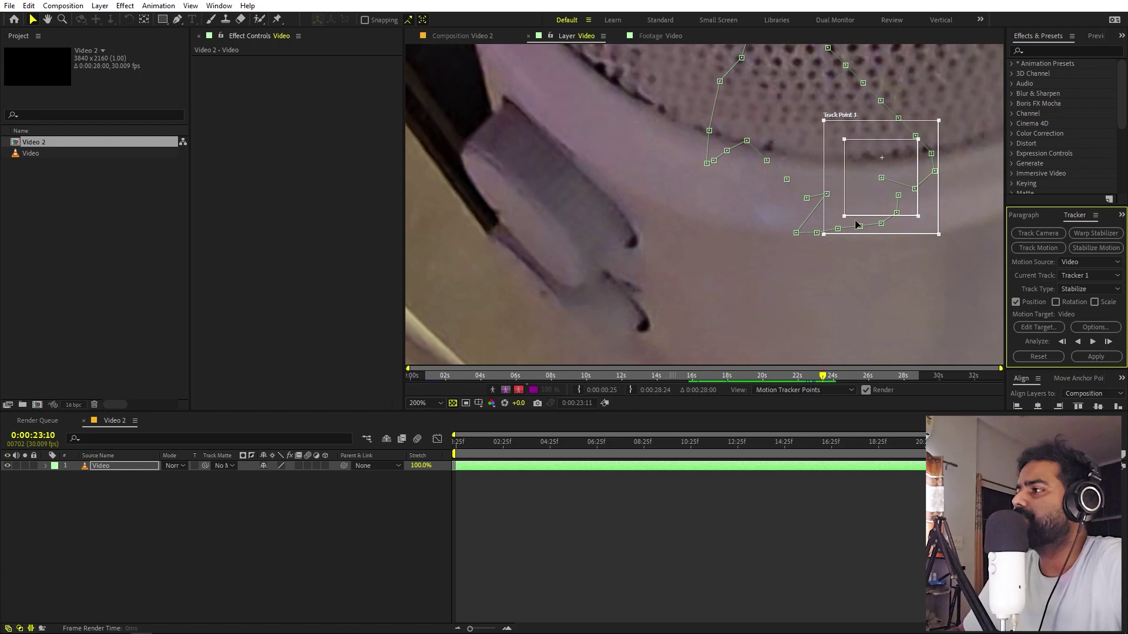
Analyze the track forward to the end of the clip at 0:00:28:23 and deselect the layer.
key(comma)
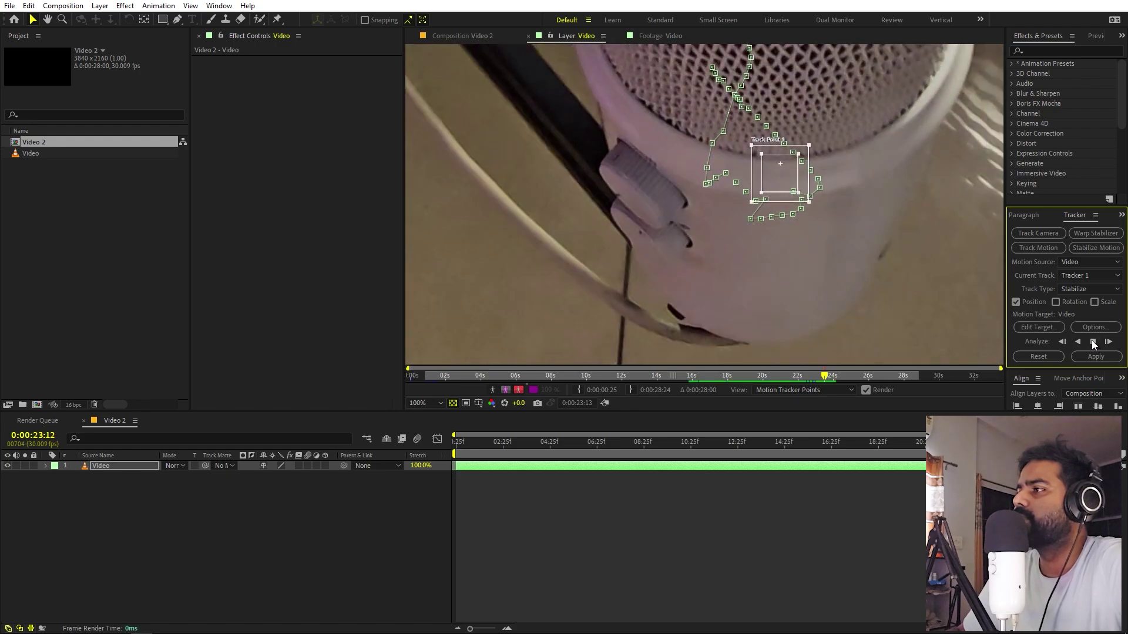
key(shift+slash)
key(ctrl+shift+a)
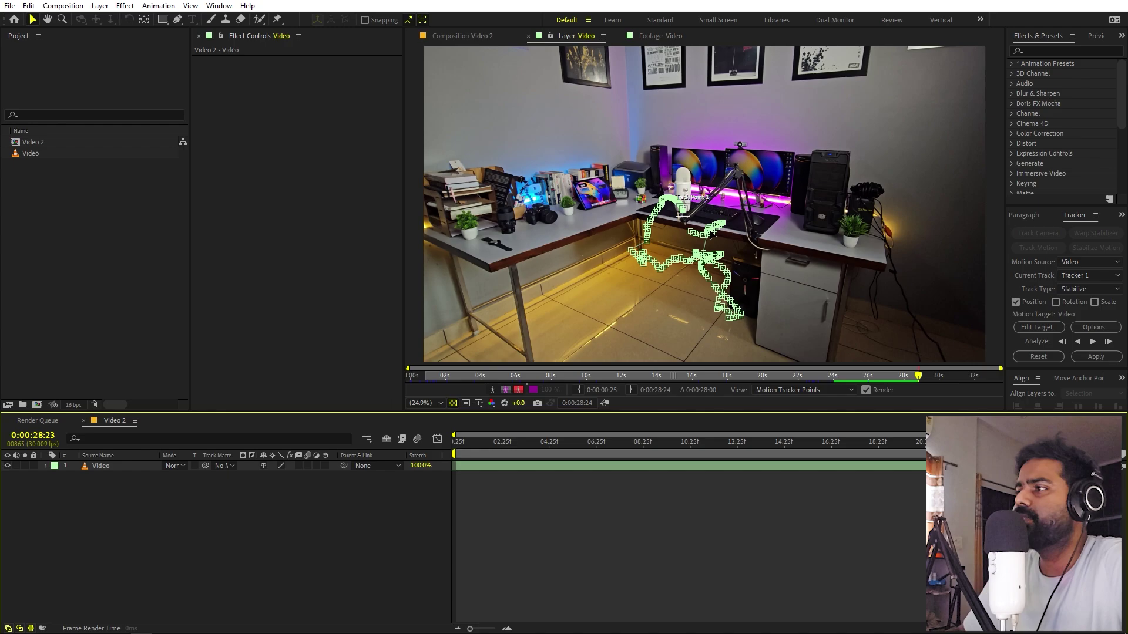
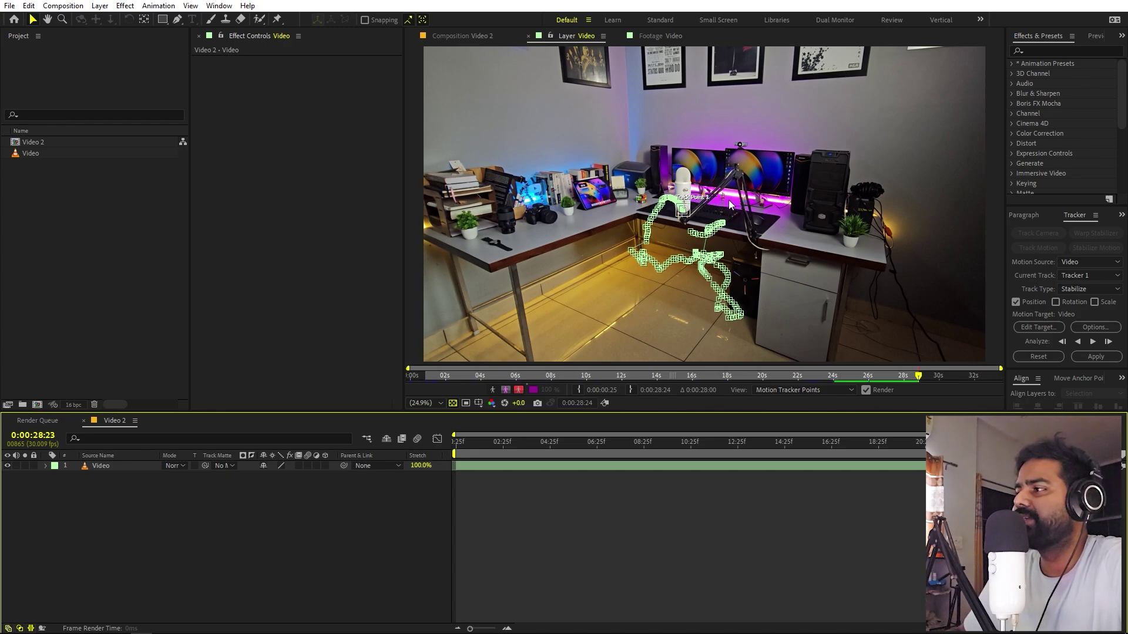
Set the tracker's motion target to the Video layer.
click(1037, 327)
click(558, 209)
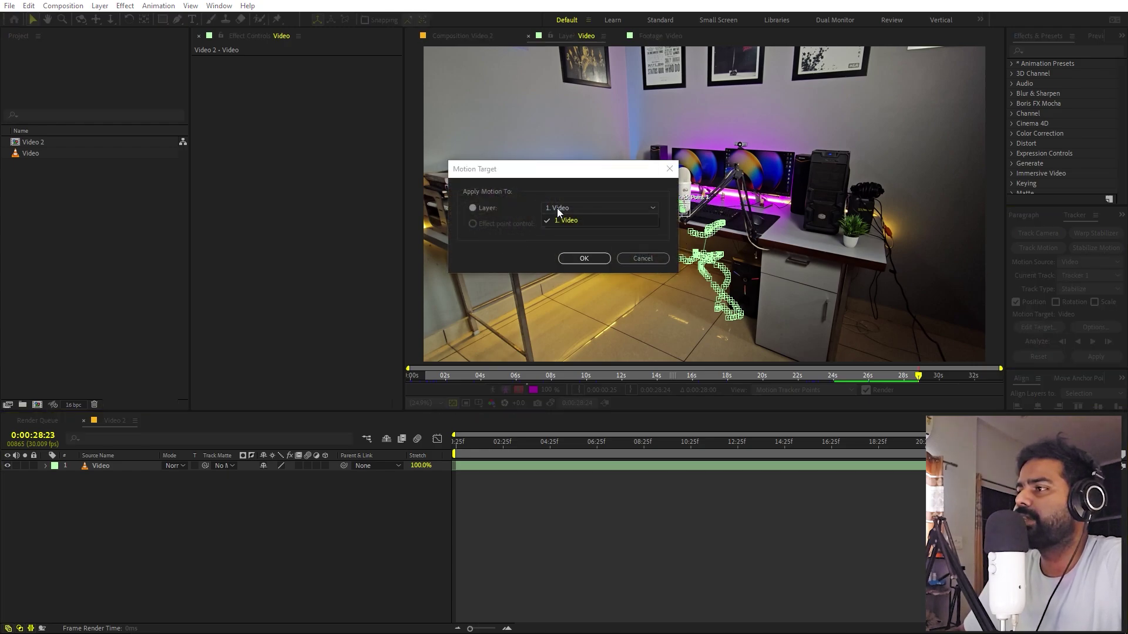
click(575, 222)
click(586, 260)
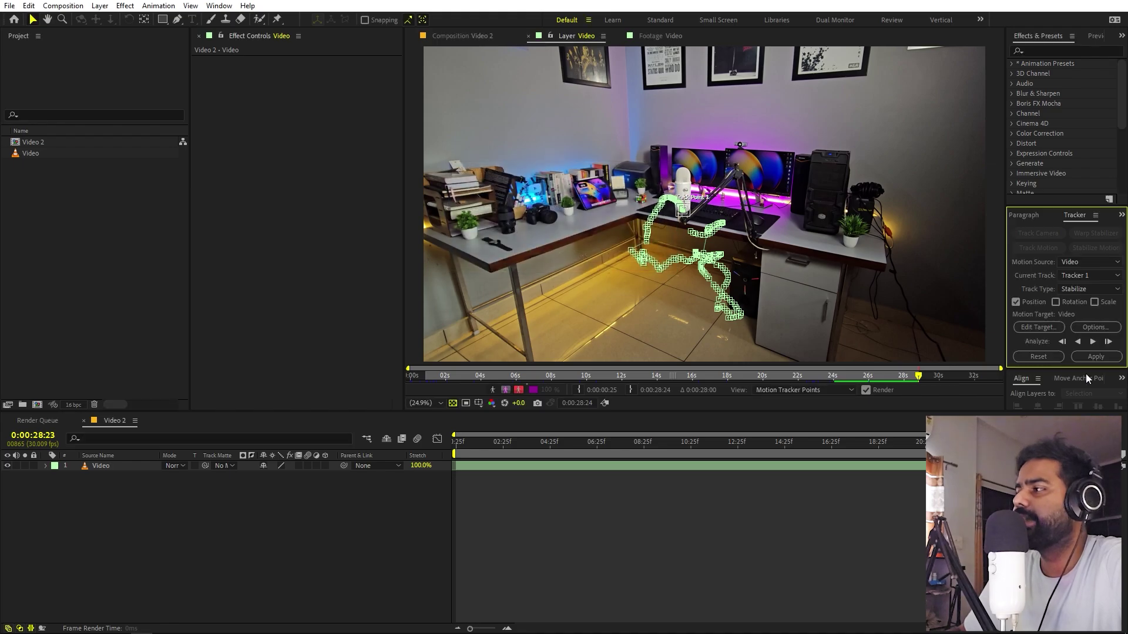
Apply the stabilization to the Video layer and play back the stabilized composition to about 0:00:05:29.
click(1095, 357)
click(424, 152)
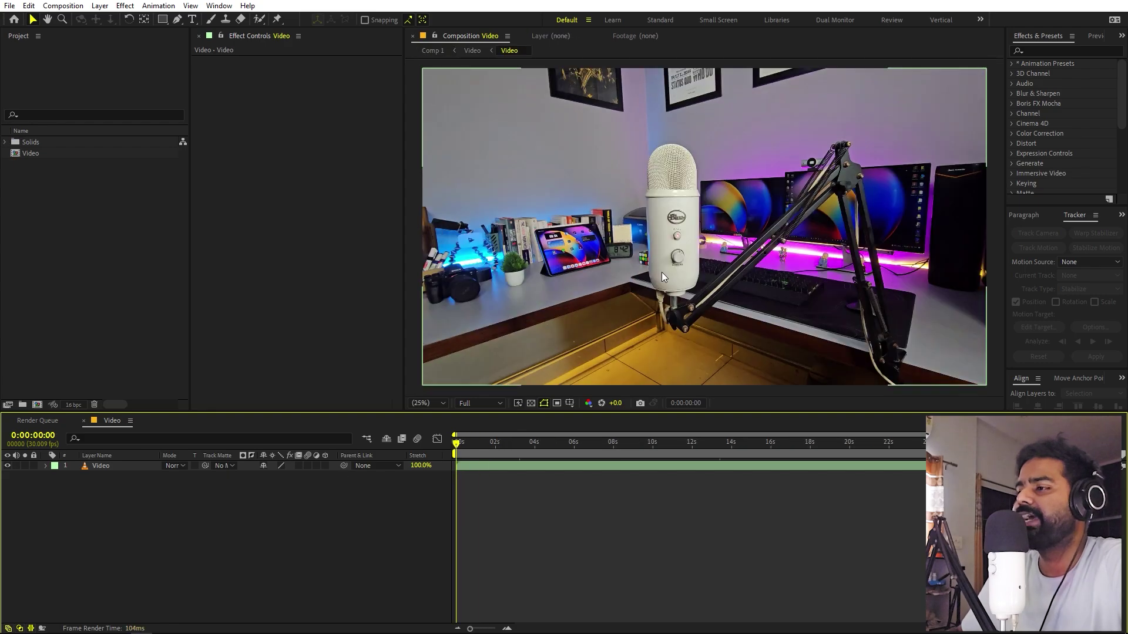
key(space)
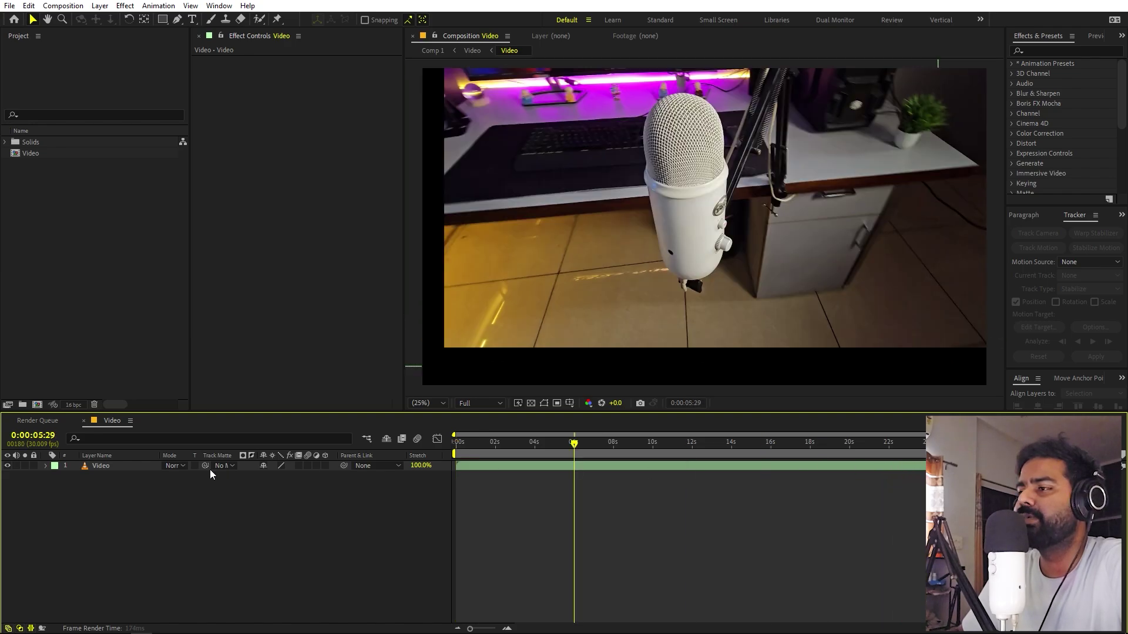
key(space)
Pre-compose the Video layer as "Stable footage", moving all attributes into the new composition.
click(104, 467)
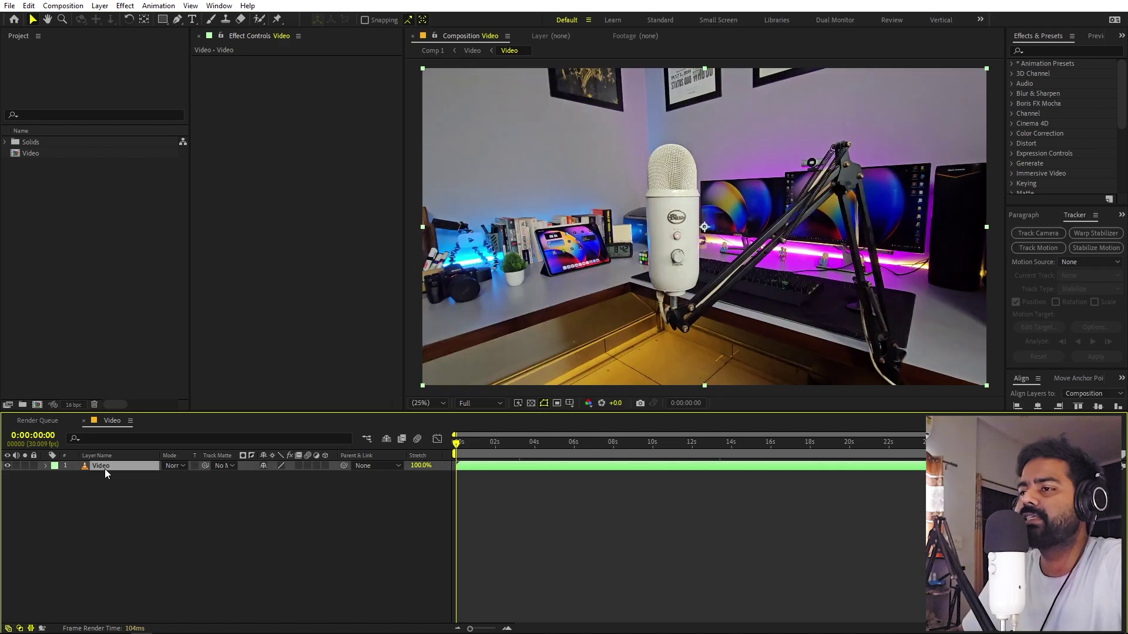
right_click(104, 469)
click(157, 393)
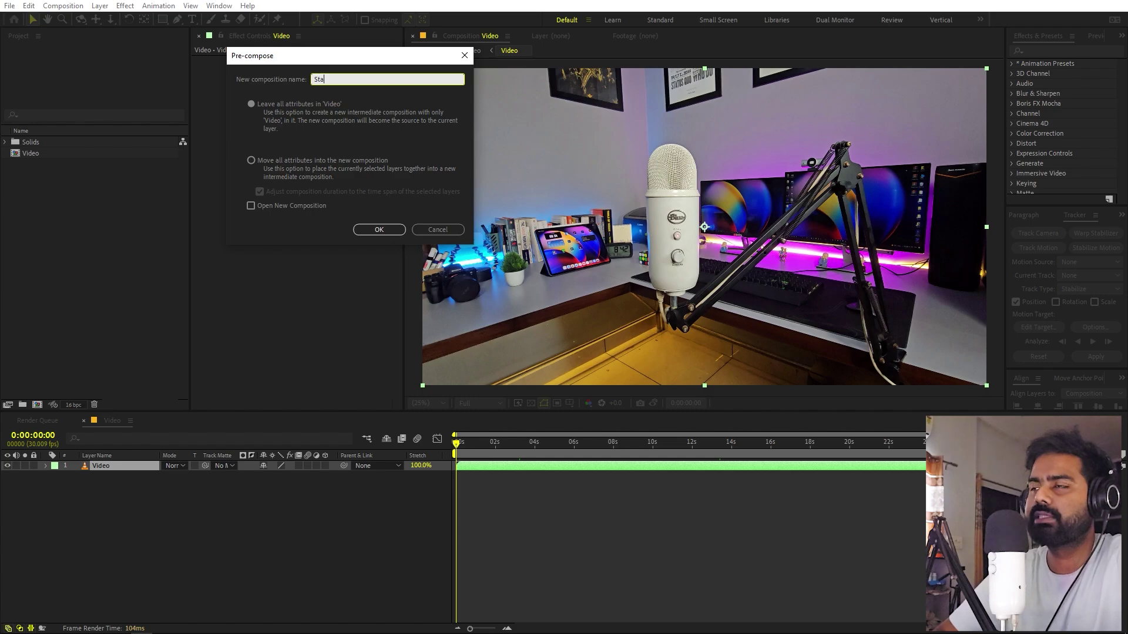
text(Stable footage)
click(303, 162)
click(369, 232)
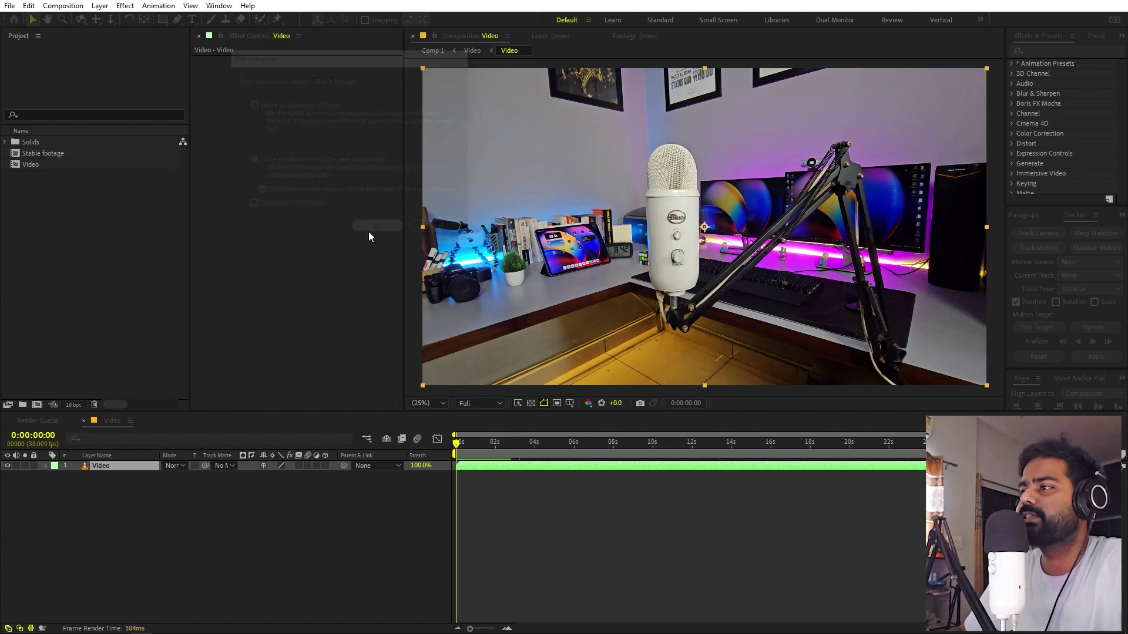
Change the Video composition's settings to 1920 x 1080 px and 30 frames per second.
scroll(615, 234, down, 1)
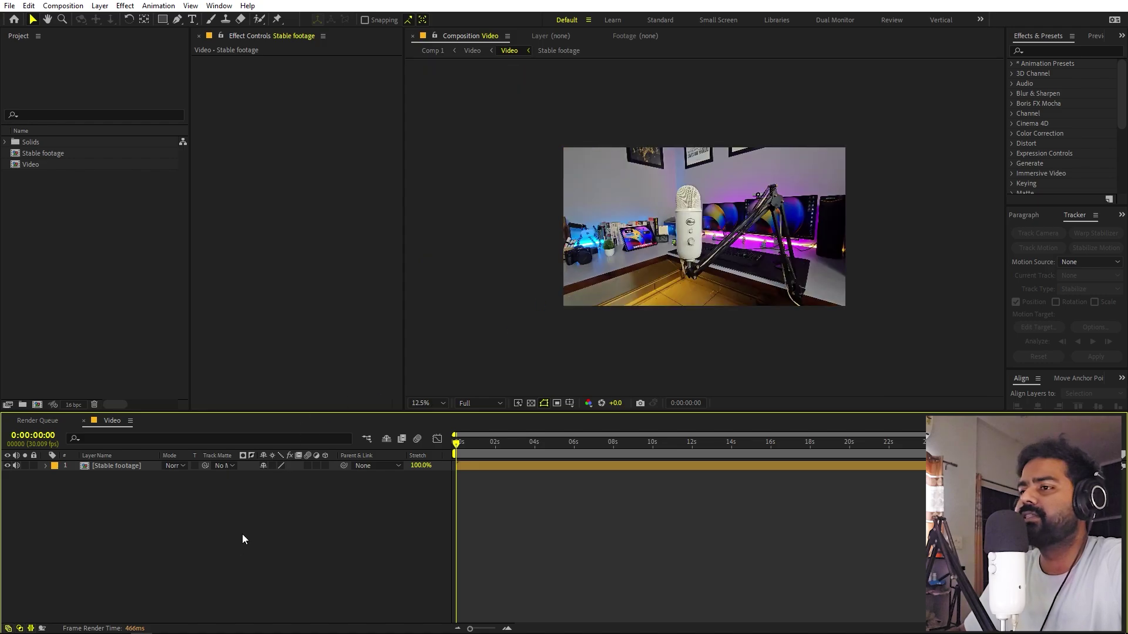
click(63, 5)
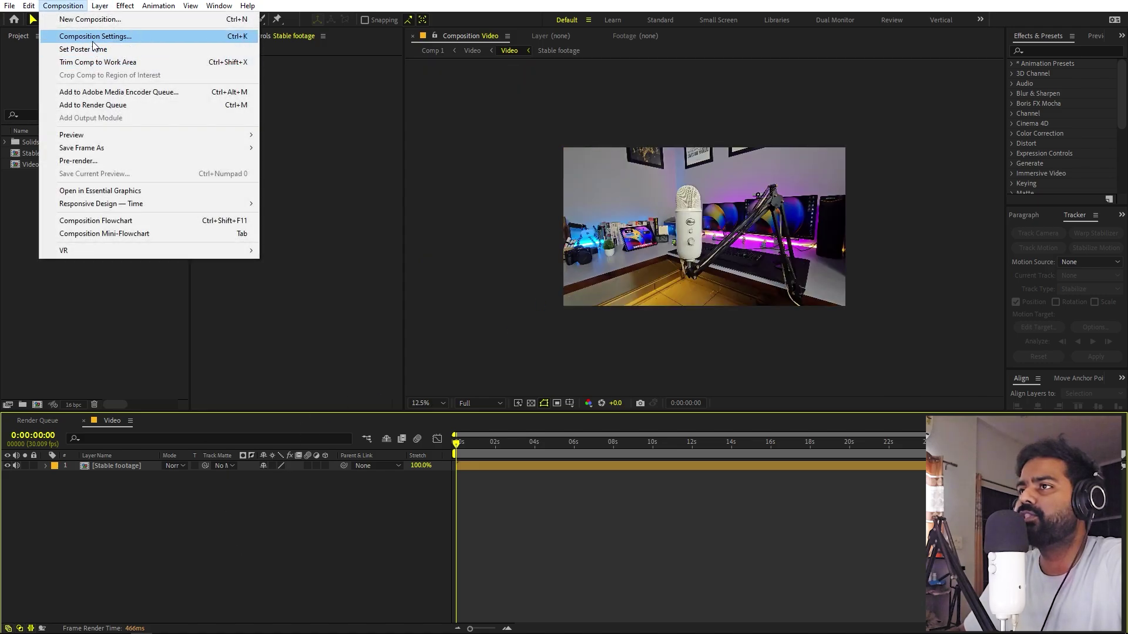
click(83, 36)
click(379, 223)
text(1920)
key(Tab)
text(10)
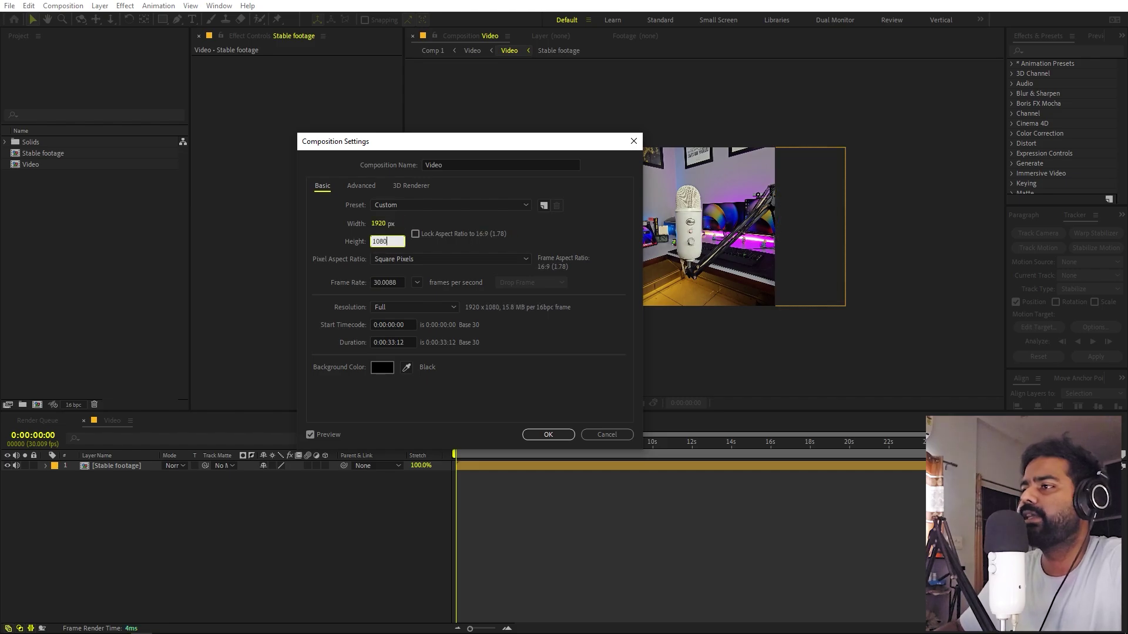
click(419, 283)
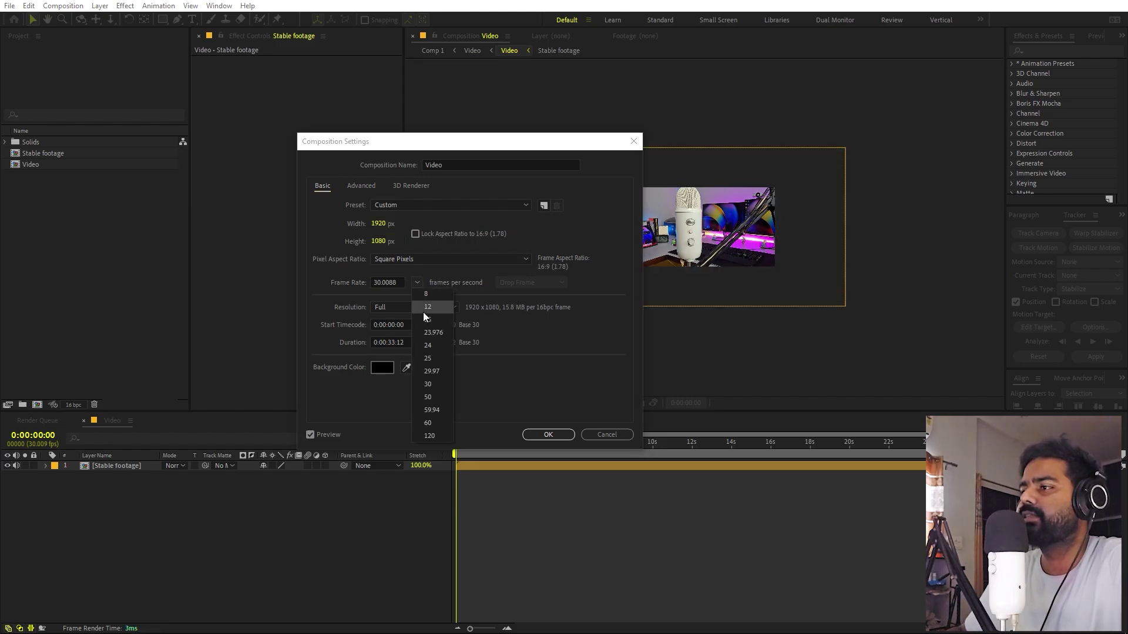
click(437, 385)
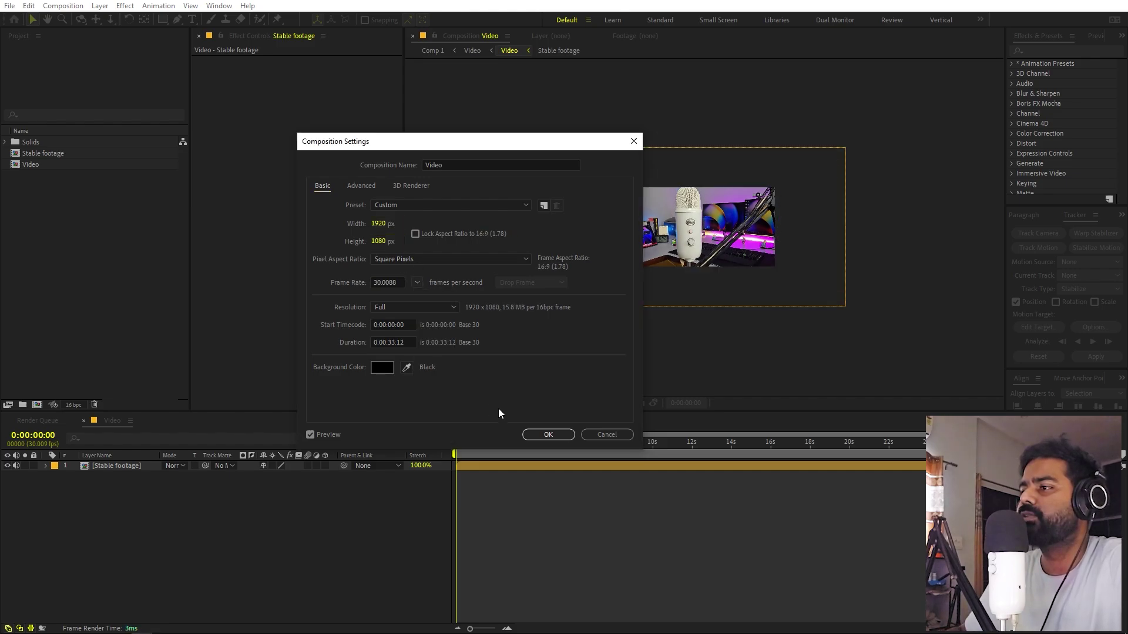
click(540, 434)
scroll(686, 235, up, 1)
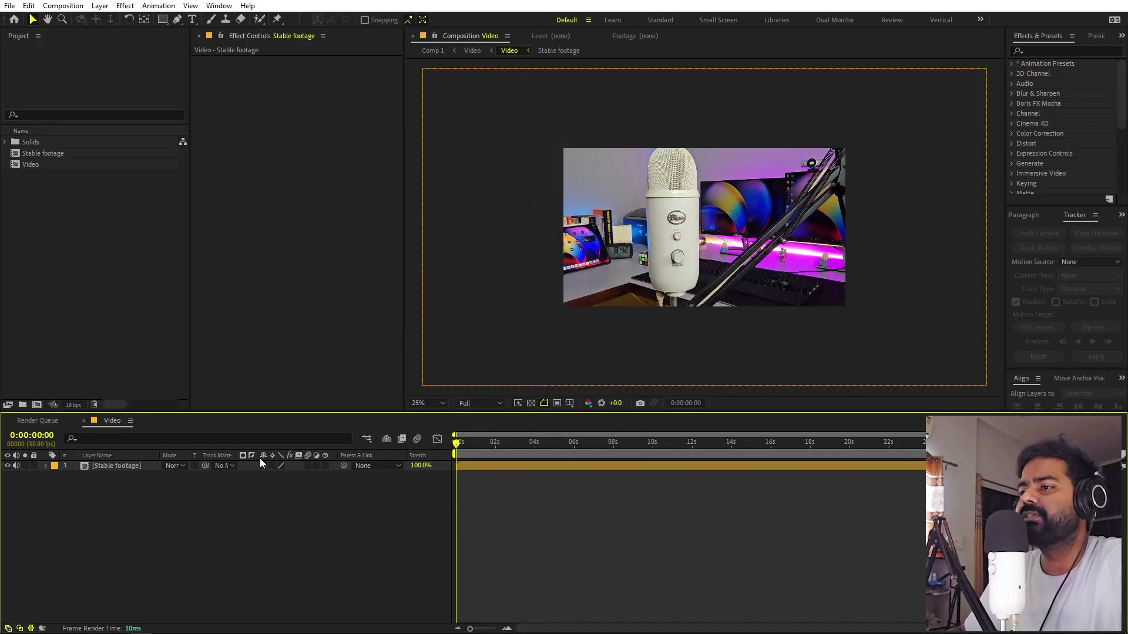
Scale the Stable footage layer to 53.8% in the Video composition and keyframe its Position and Scale at 0:00:00:00.
double_click(139, 466)
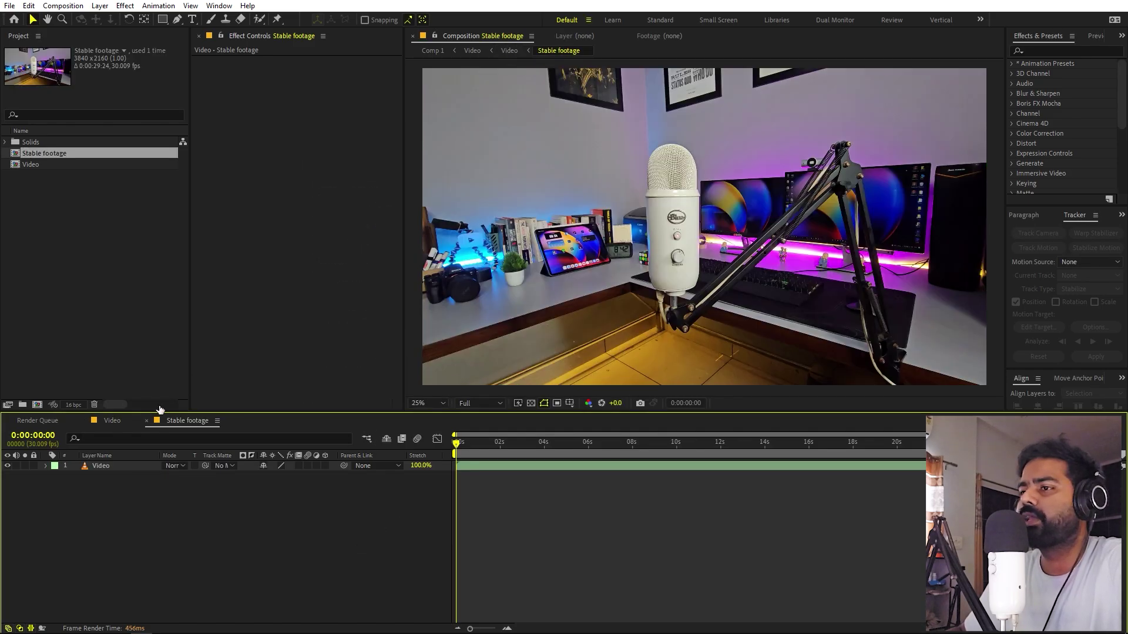
click(112, 420)
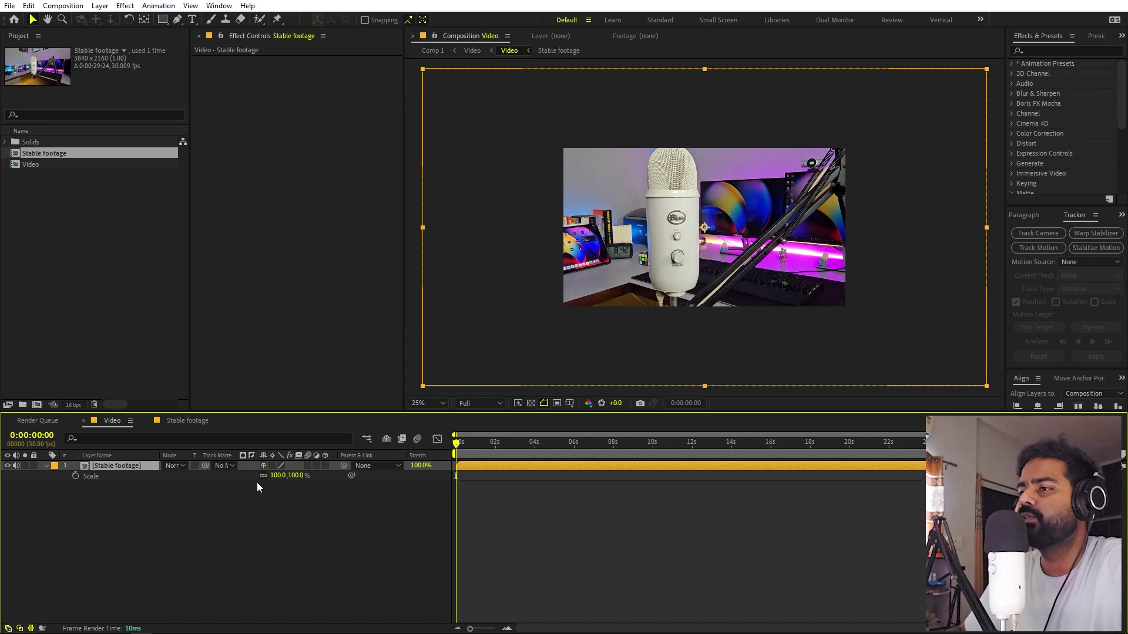
drag(284, 477, 87, 527)
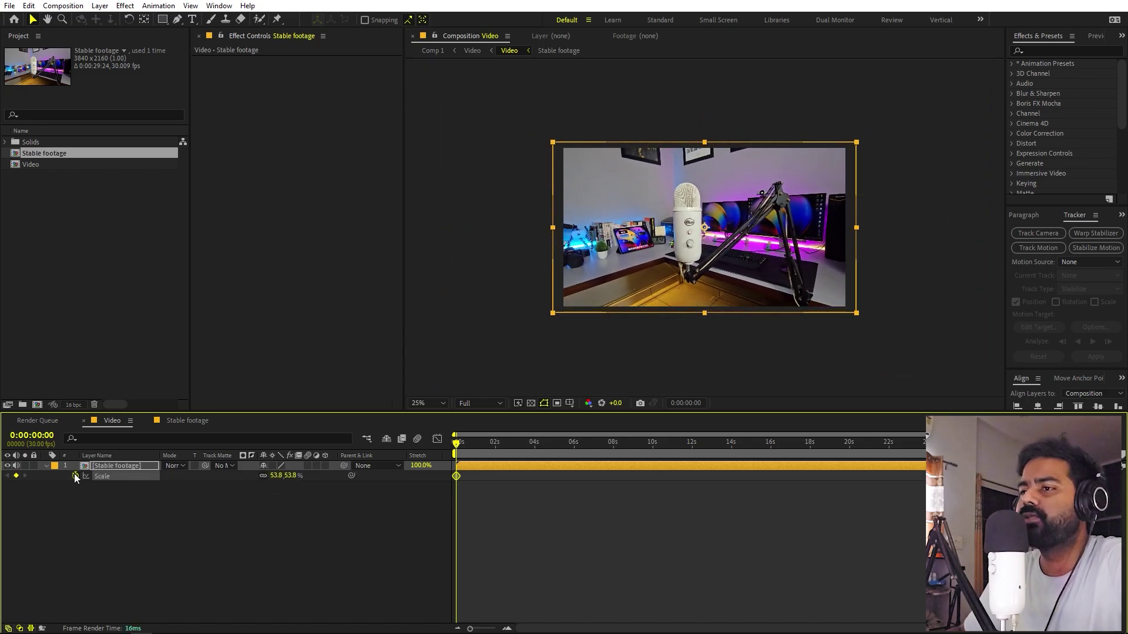
key(p)
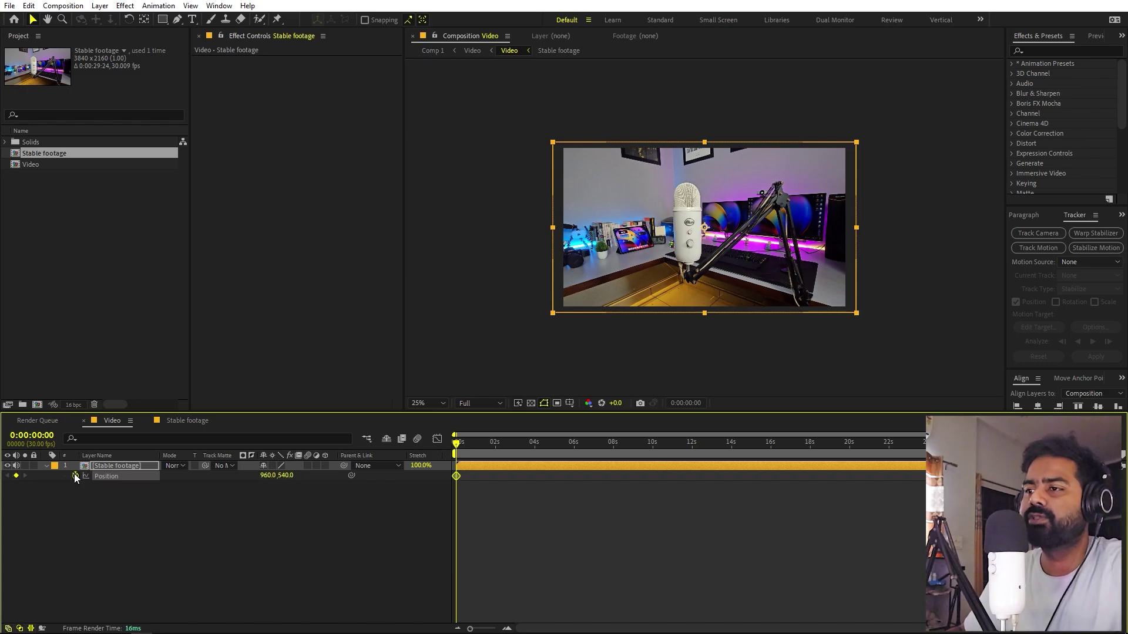
key(shift+s)
click(432, 403)
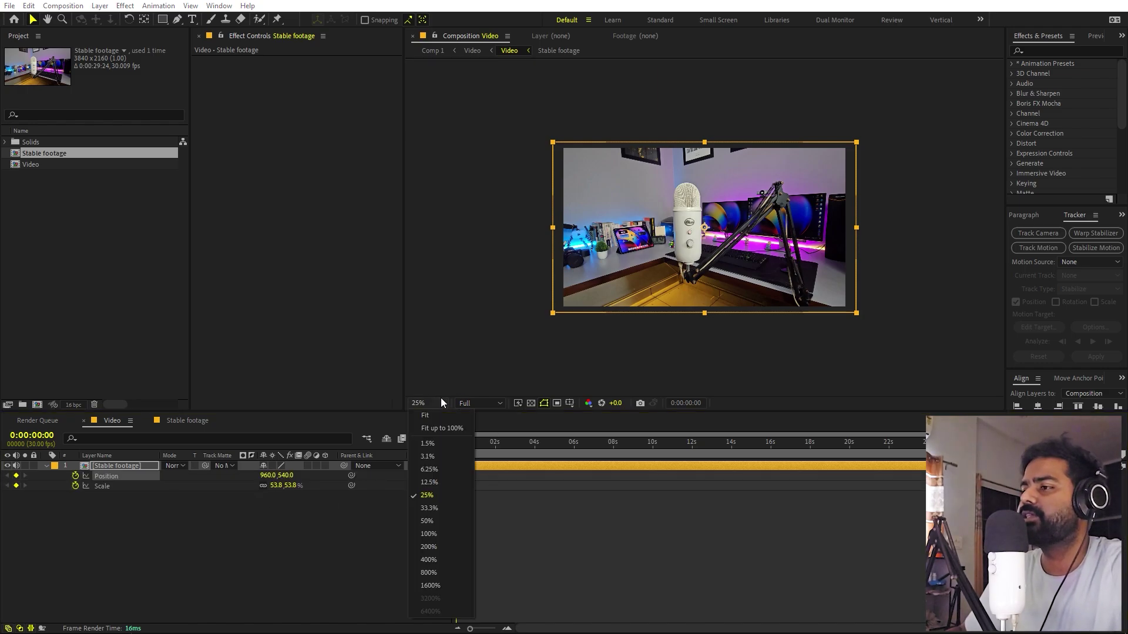
click(434, 431)
click(523, 523)
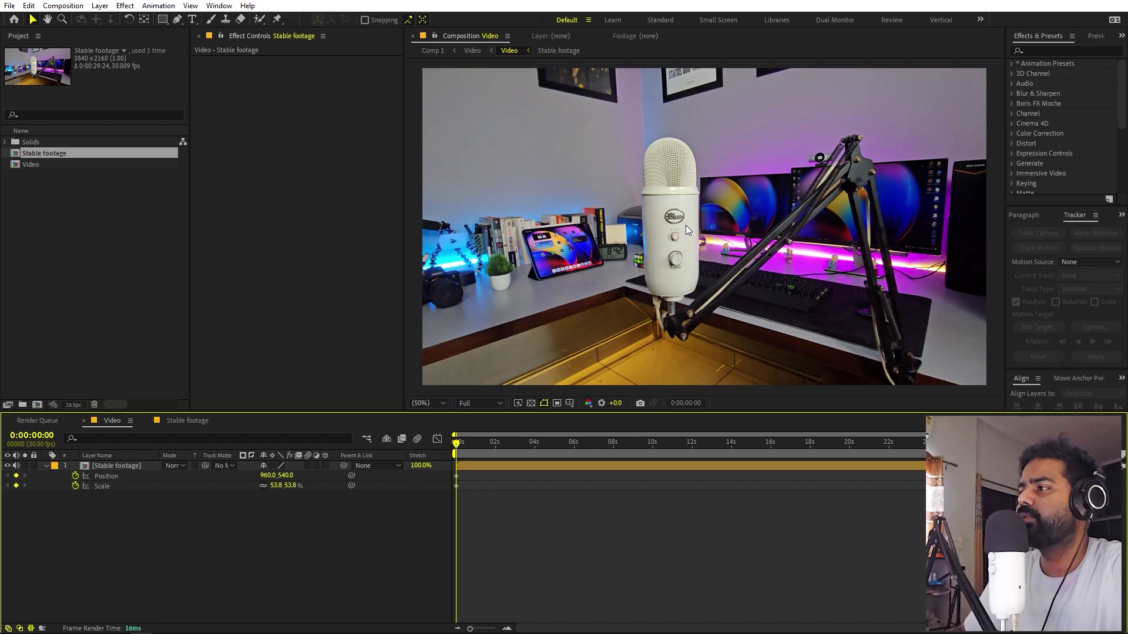
Show the Title/Action Safe overlay and check the microphone against the frame's centre mark.
click(569, 404)
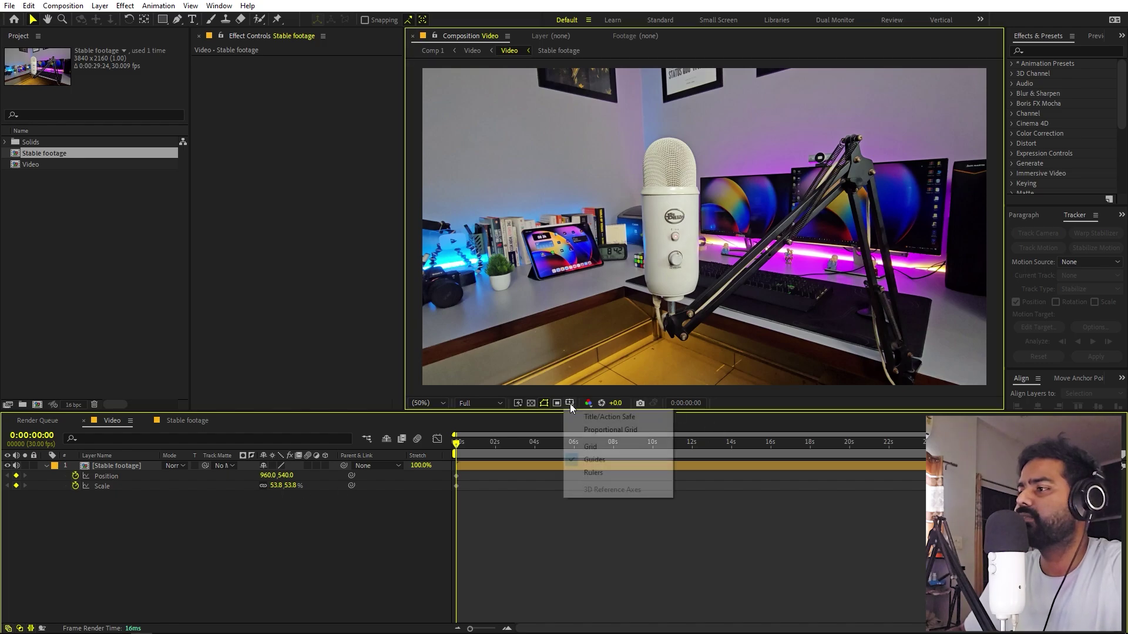
click(615, 419)
key(period)
key(period)
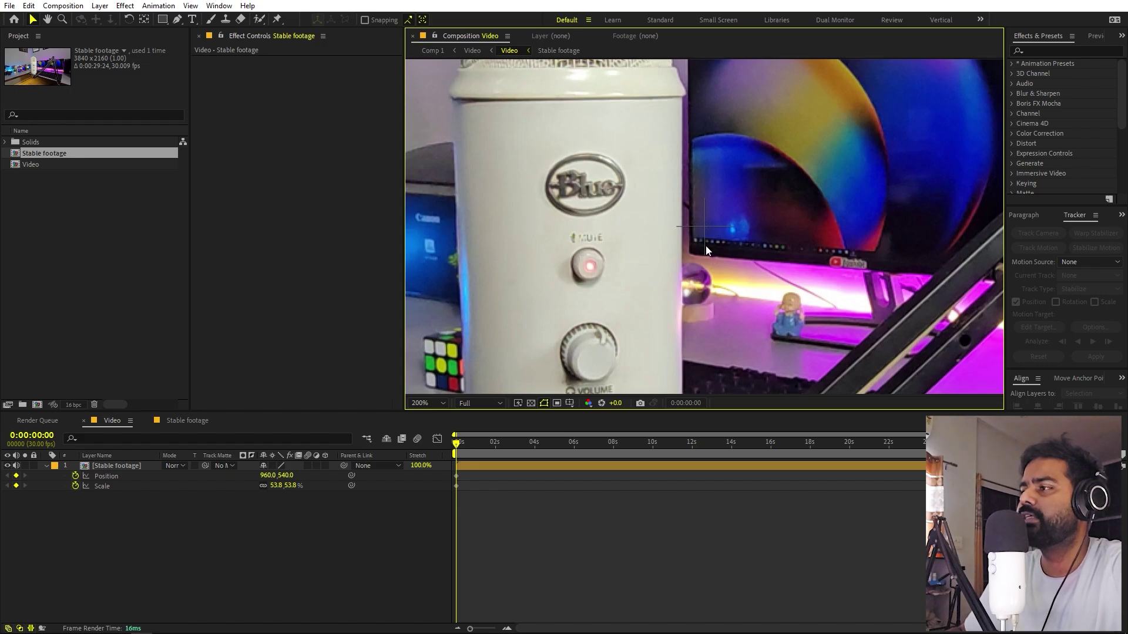
key(comma)
key(comma)
key(comma)
key(period)
Centre the microphone by moving the Stable footage layer to position 1068, 574 and scale the layer to 56.6%.
drag(710, 290, 731, 240)
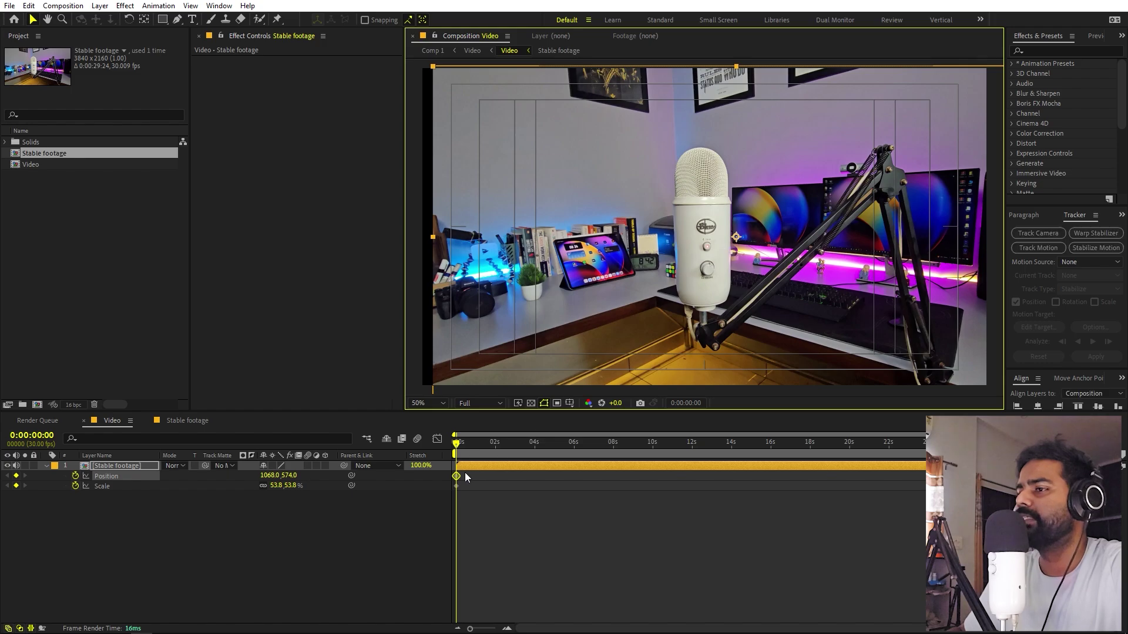
drag(277, 485, 293, 485)
click(684, 563)
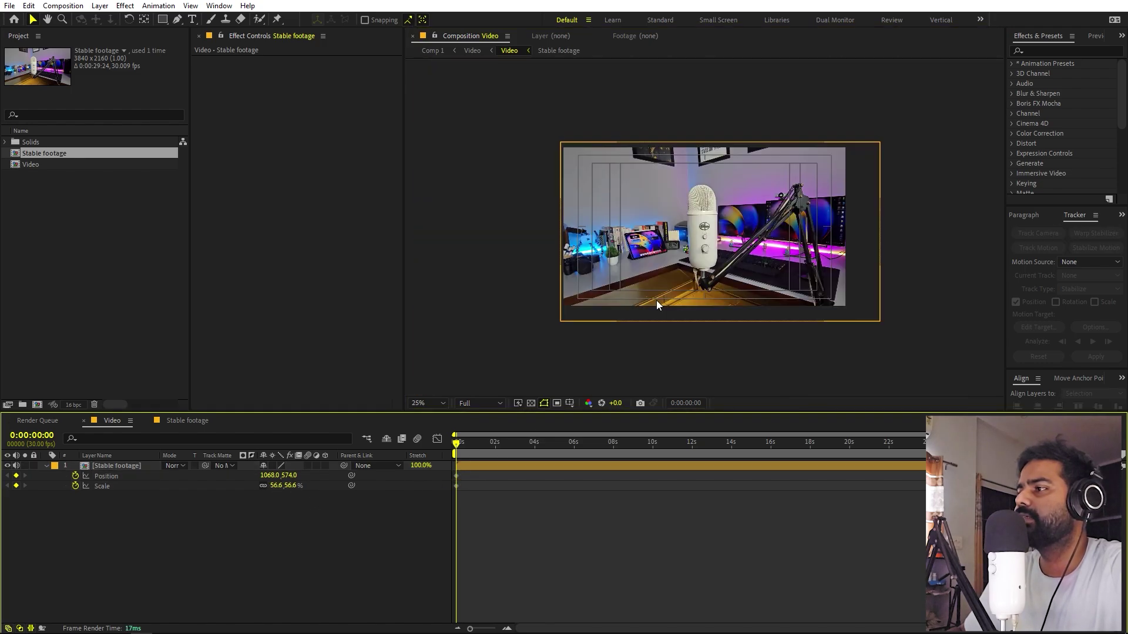
Play back the Video composition without the safe overlay to about 0:00:08:23, checking the framing and edges.
key(space)
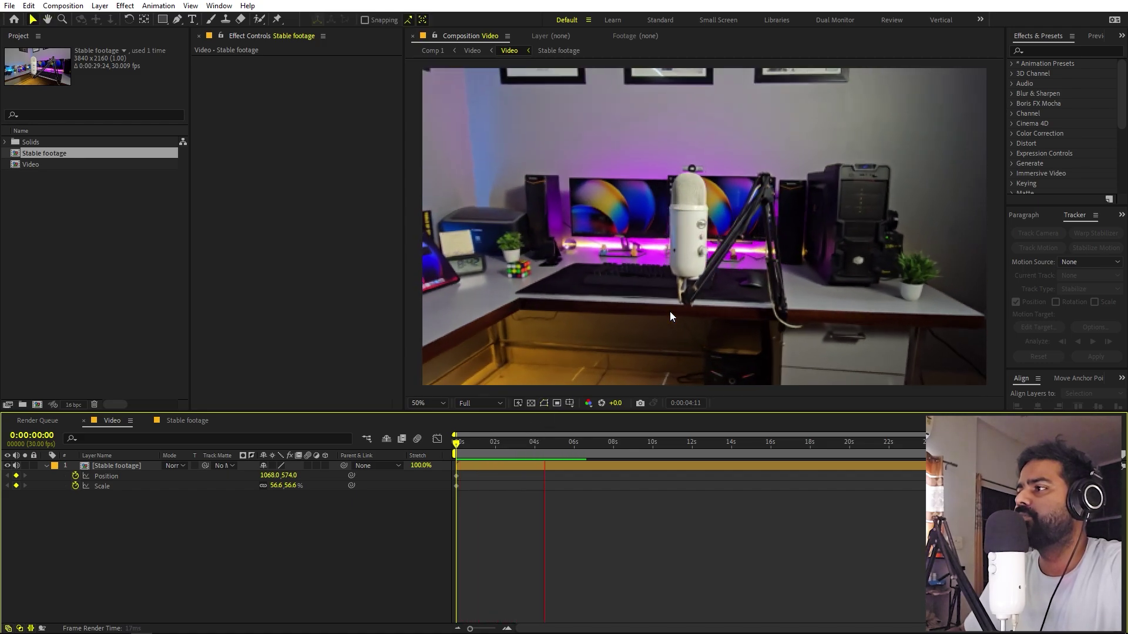
key(space)
key(apostrophe)
key(apostrophe)
key(space)
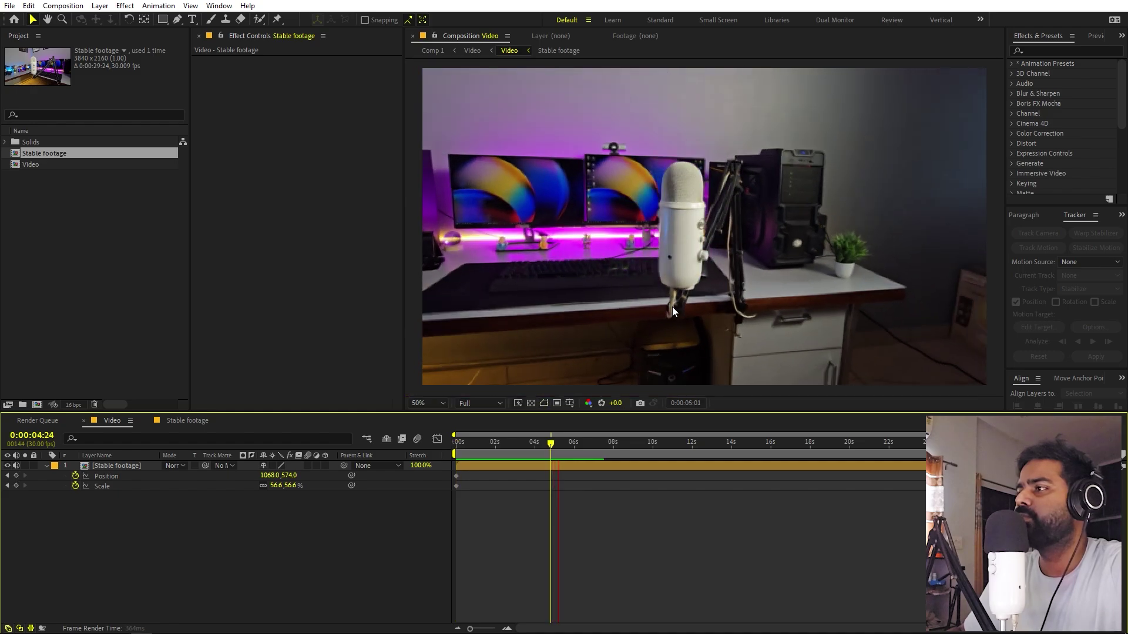
click(565, 446)
key(comma)
key(comma)
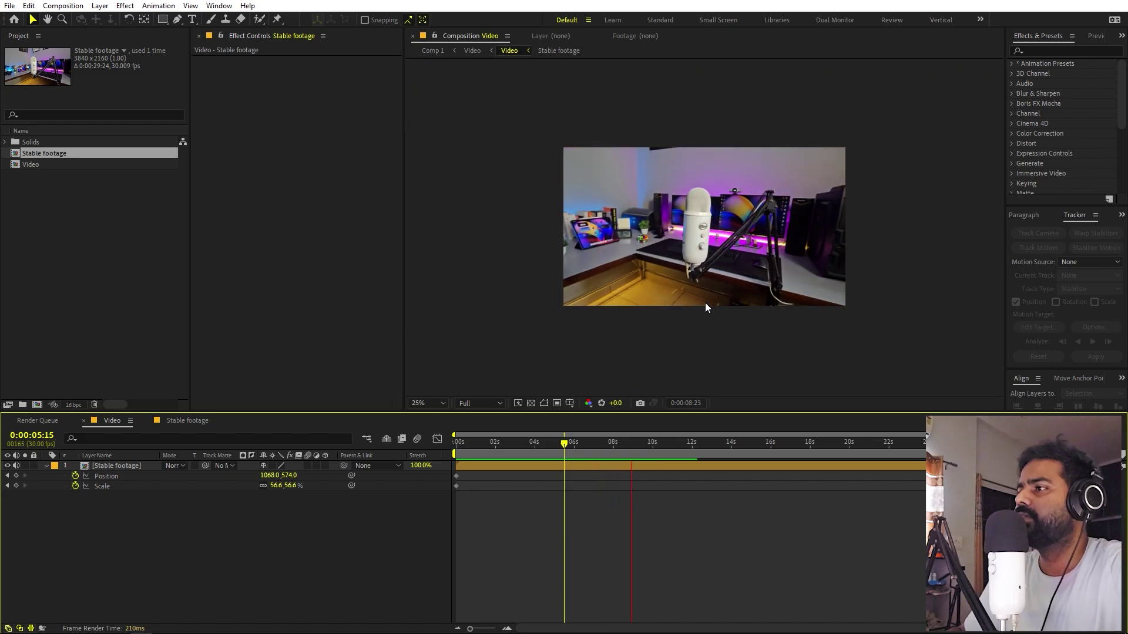
key(space)
Add Position and Scale keyframes to the Stable footage layer at 0:00:09:09.
mouse_move(661, 447)
mouse_down()
mouse_move(594, 450)
mouse_move(638, 446)
mouse_up()
click(16, 476)
click(16, 486)
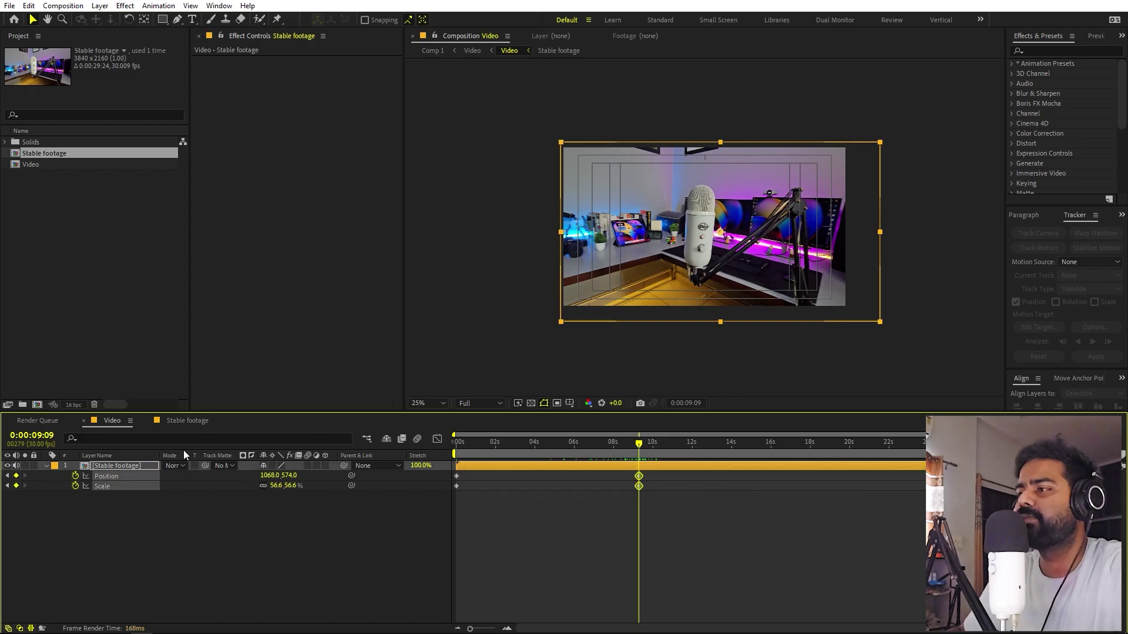
At 0:00:09:16, scale the Stable footage layer to 58.3% and nudge its position to 1076, 570 to cover the black edge.
scroll(743, 276, up, 1)
drag(639, 445, 644, 445)
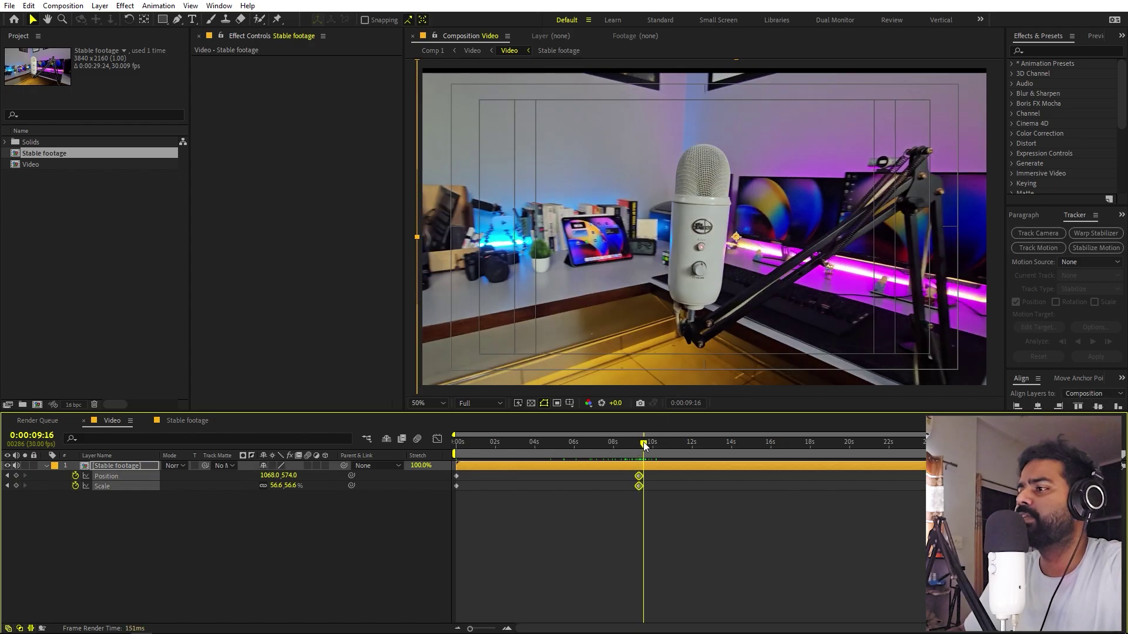
drag(275, 485, 286, 486)
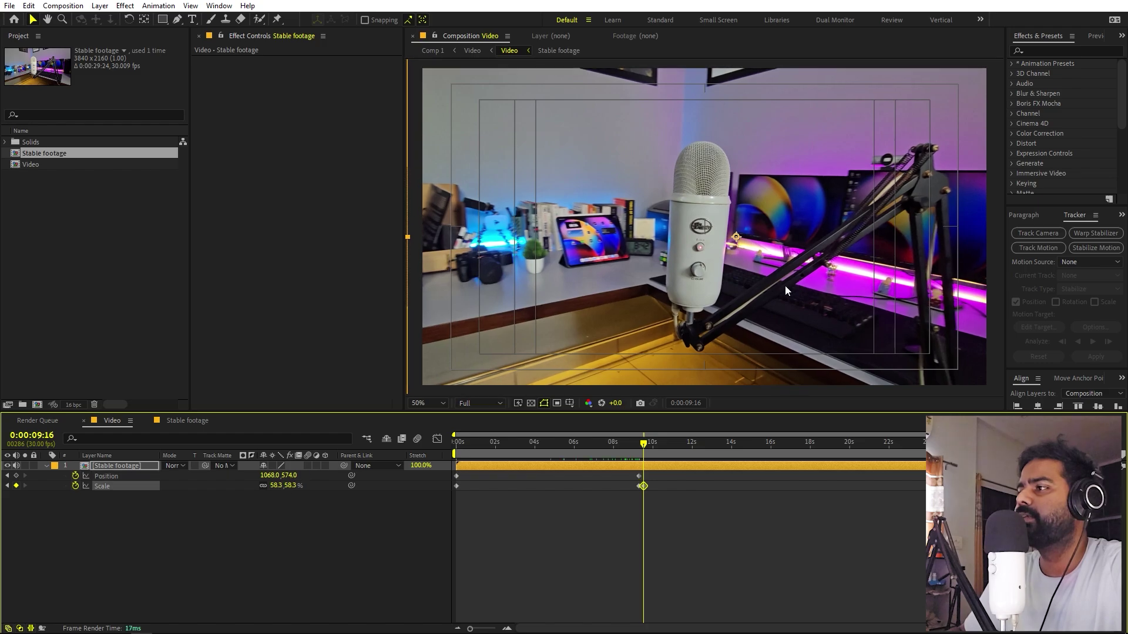
key(Right)
key(Right)
key(Right)
key(Right)
key(Right)
key(Right)
key(Right)
key(Right)
key(Up)
key(Up)
key(Up)
key(Up)
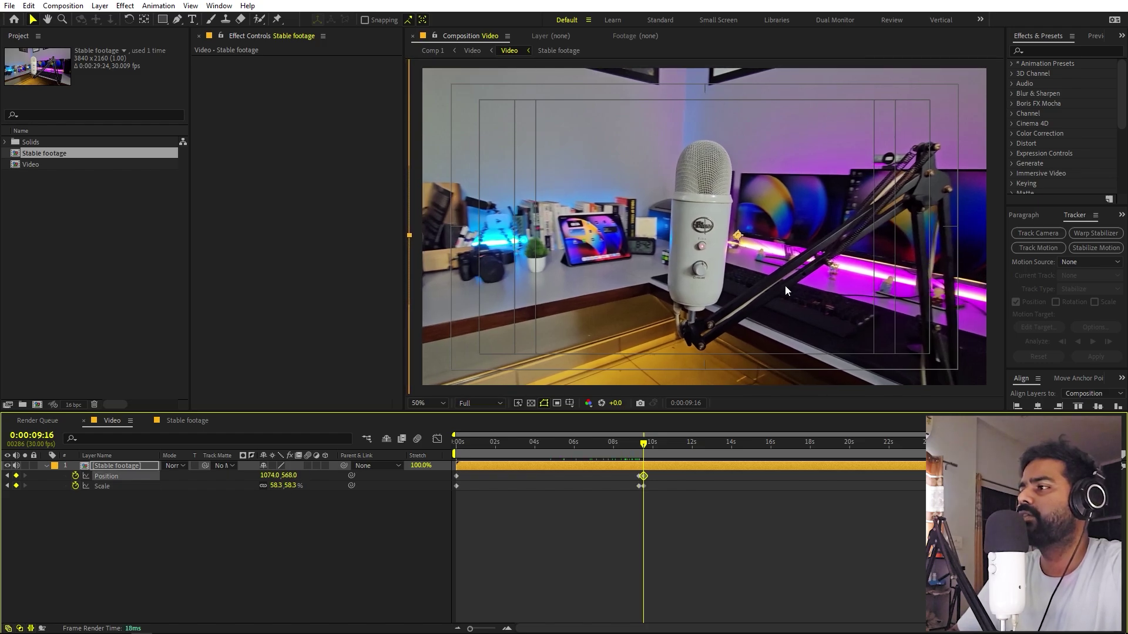
Preview the new keyframes and move the 0:00:09:09 Position and Scale pair earlier, to about 0:00:07:21, for a more gradual change.
click(637, 445)
key(space)
scroll(736, 504, up, 3)
key(apostrophe)
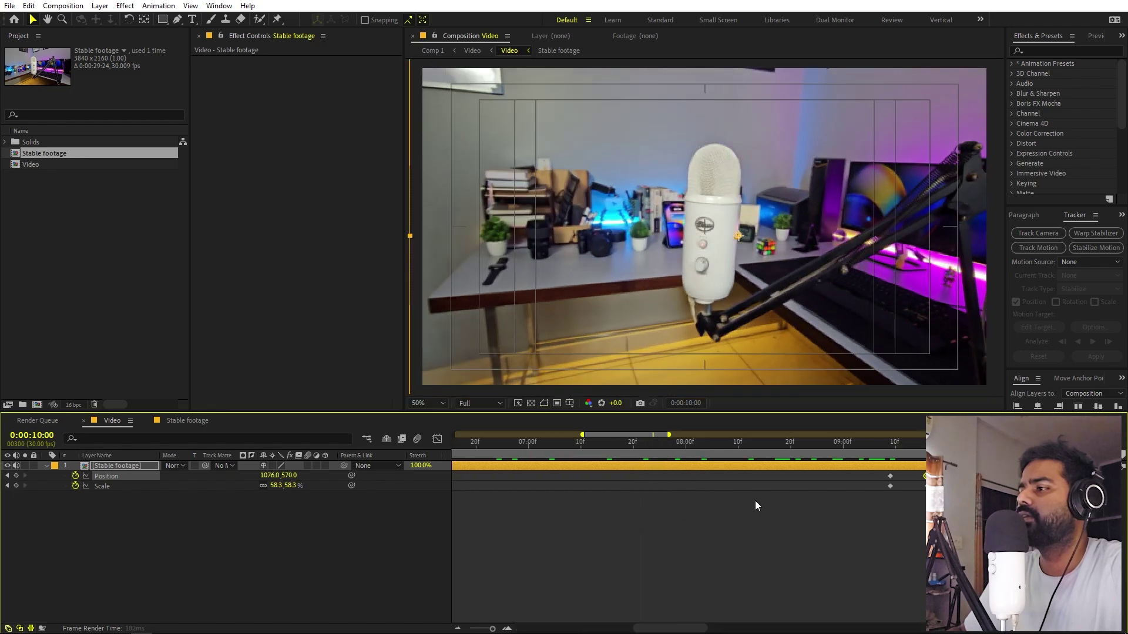
drag(889, 509, 891, 479)
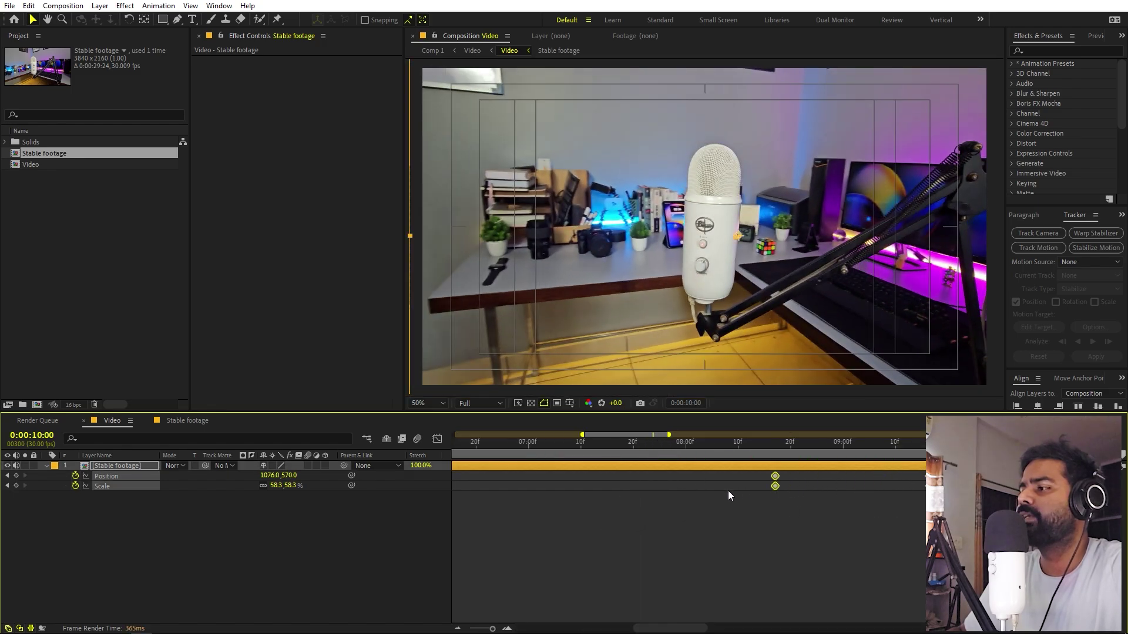
Play back the composition from 0:00:07:14 to 0:00:11:19 to check the transition and frame edges.
click(604, 454)
key(space)
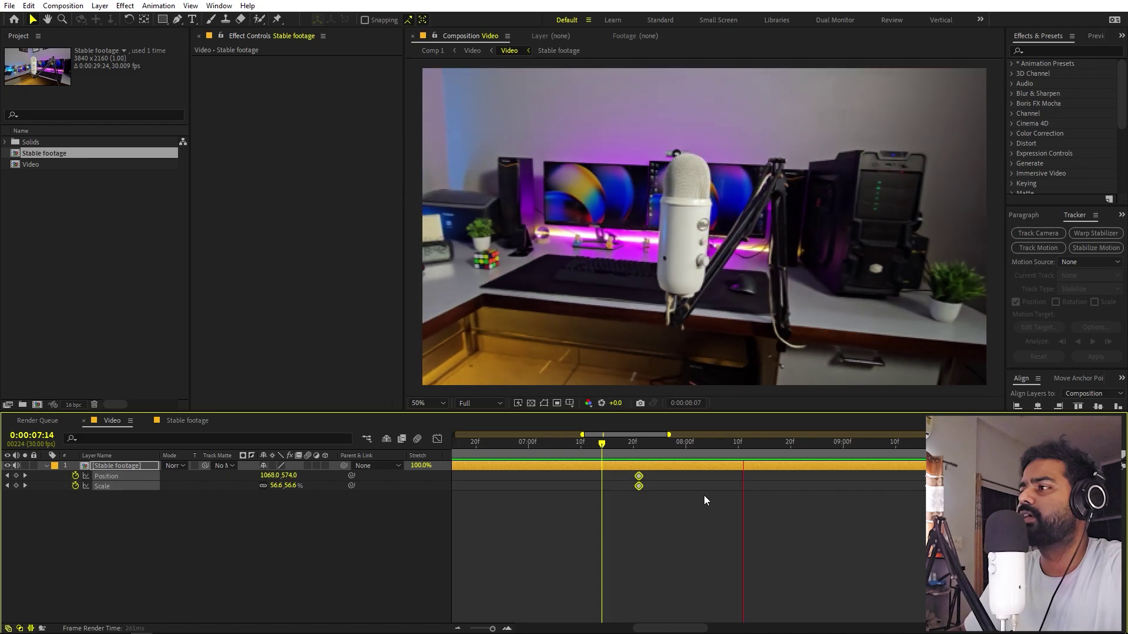
key(comma)
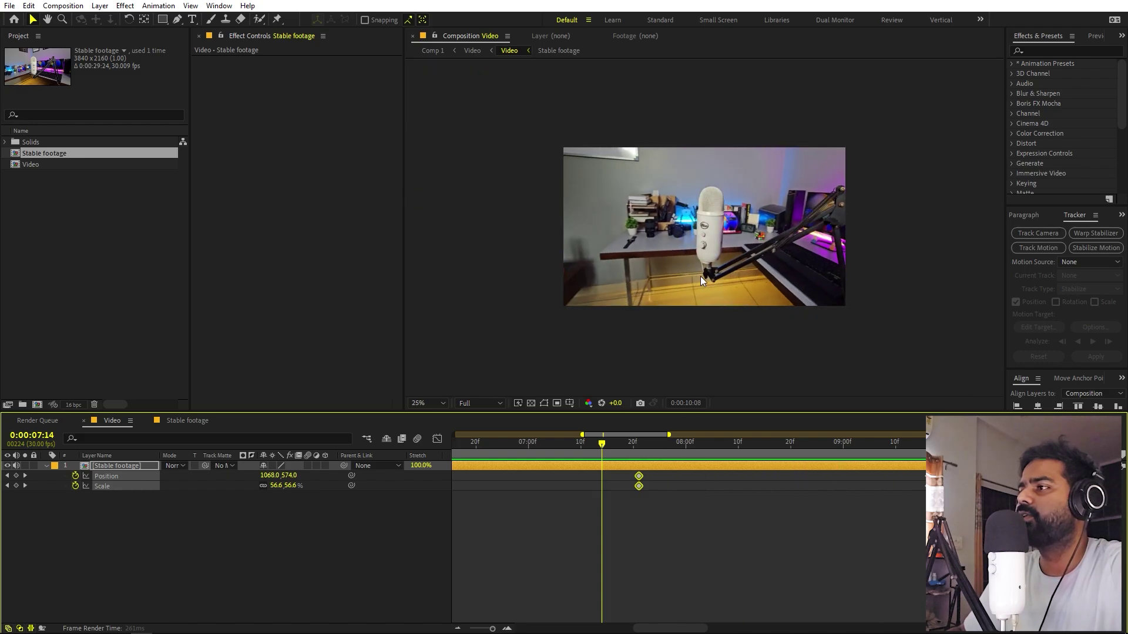
key(space)
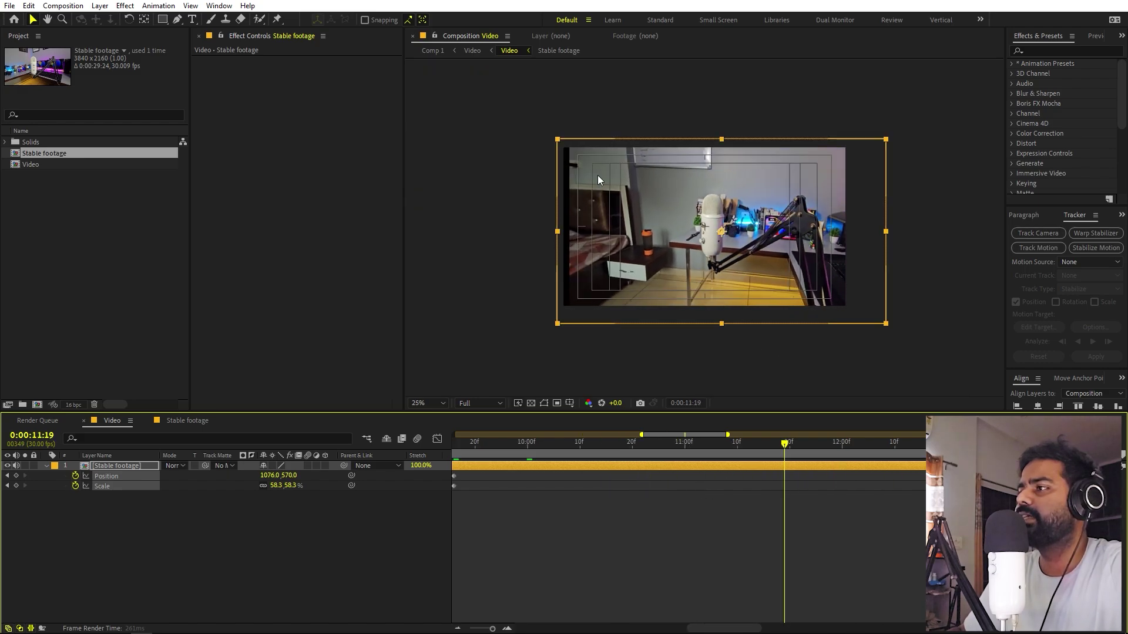
Keyframe Position and Scale at 0:00:10:11 and enlarge the Stable footage layer to 62.8% to cover the black edges.
drag(786, 448, 586, 467)
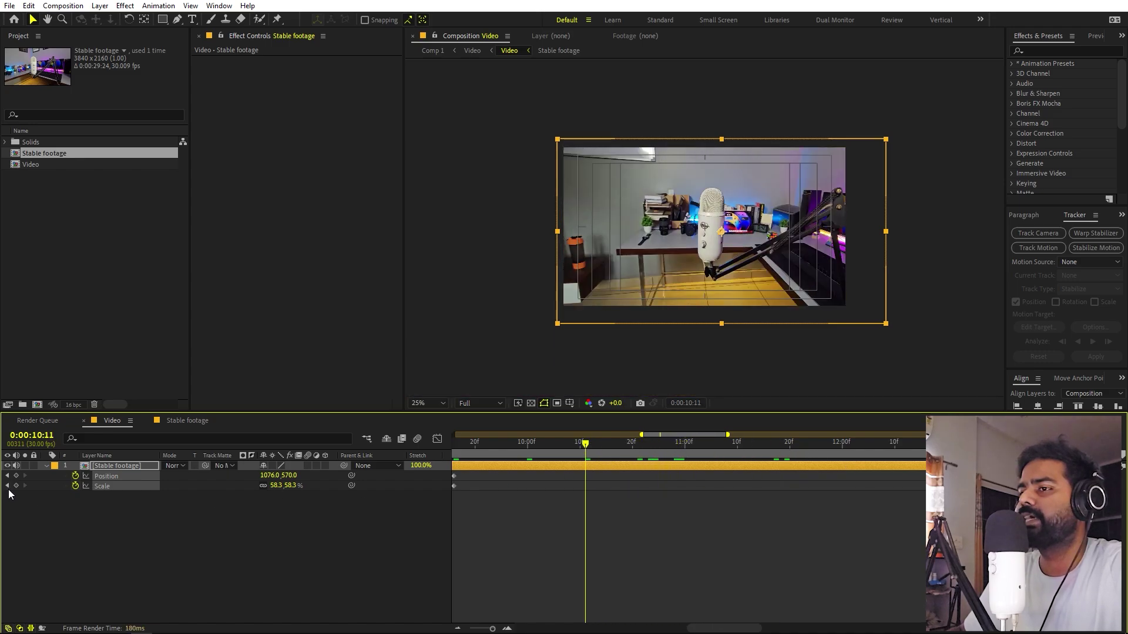
drag(592, 446, 686, 460)
click(771, 226)
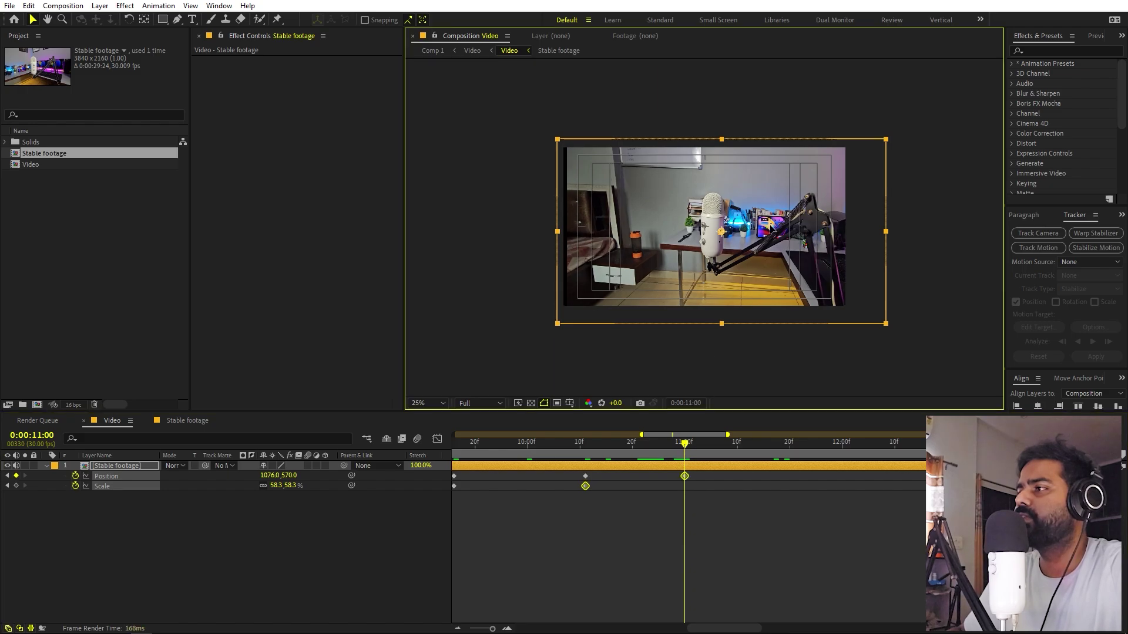
key(ctrl+z)
key(period)
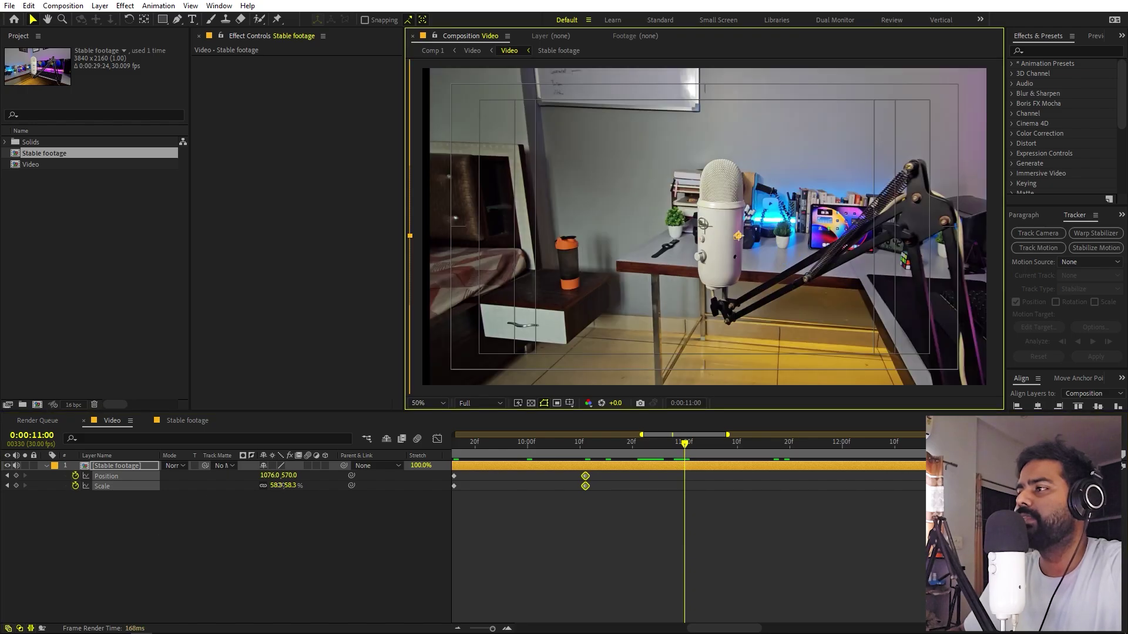
click(686, 541)
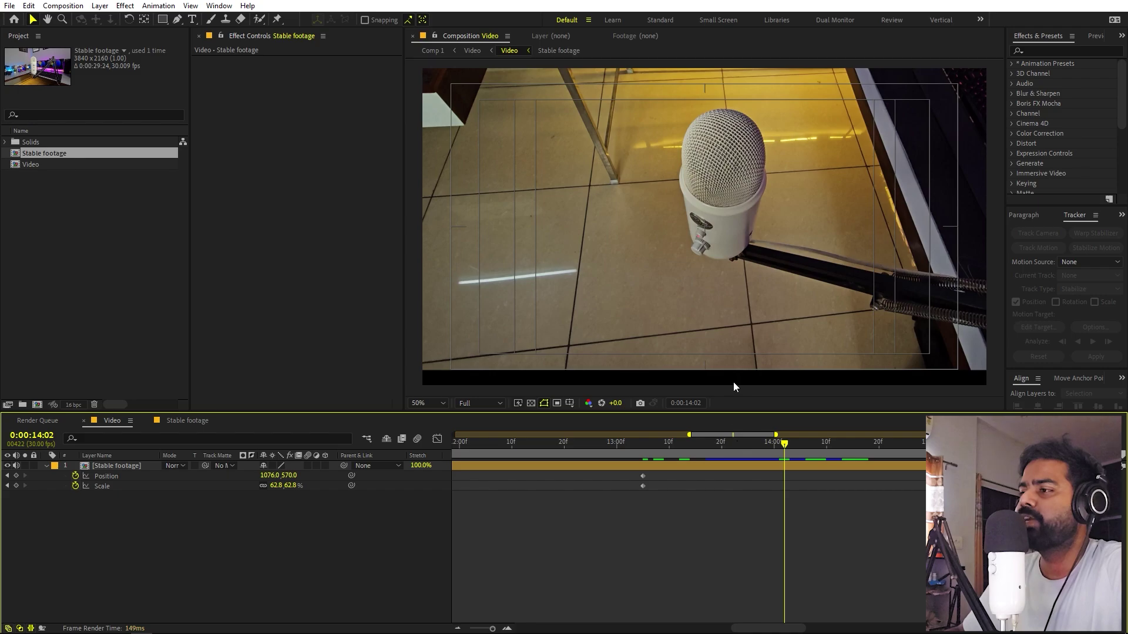
Open the Stable footage composition and apply the Motion Tile effect to its Video layer.
double_click(111, 466)
click(1055, 51)
text(moti)
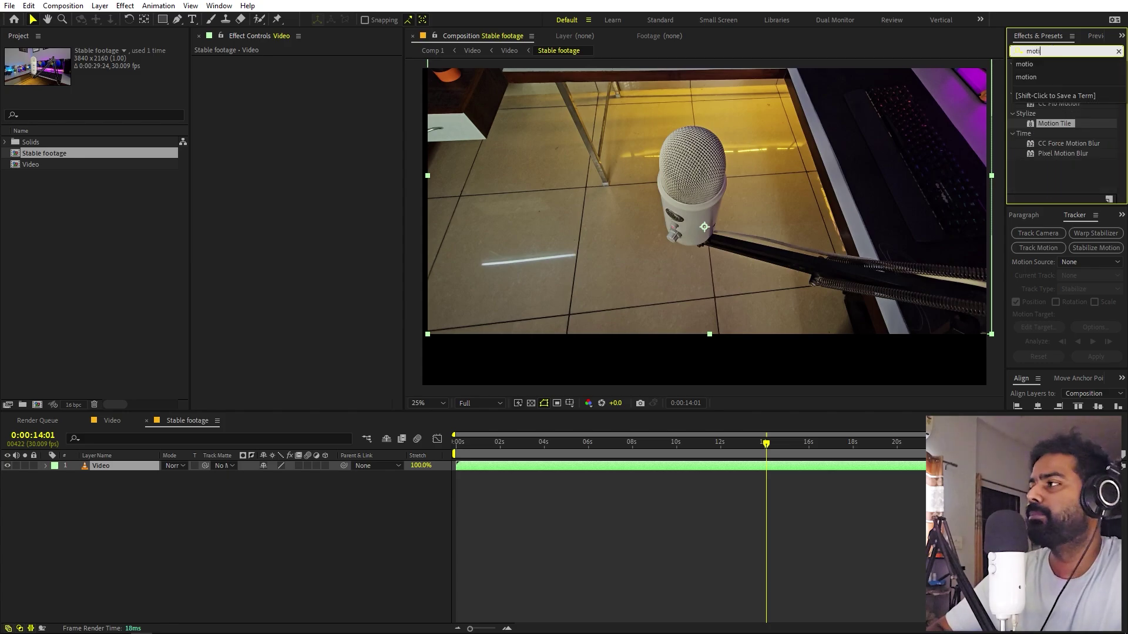
text(o)
drag(1055, 123, 339, 235)
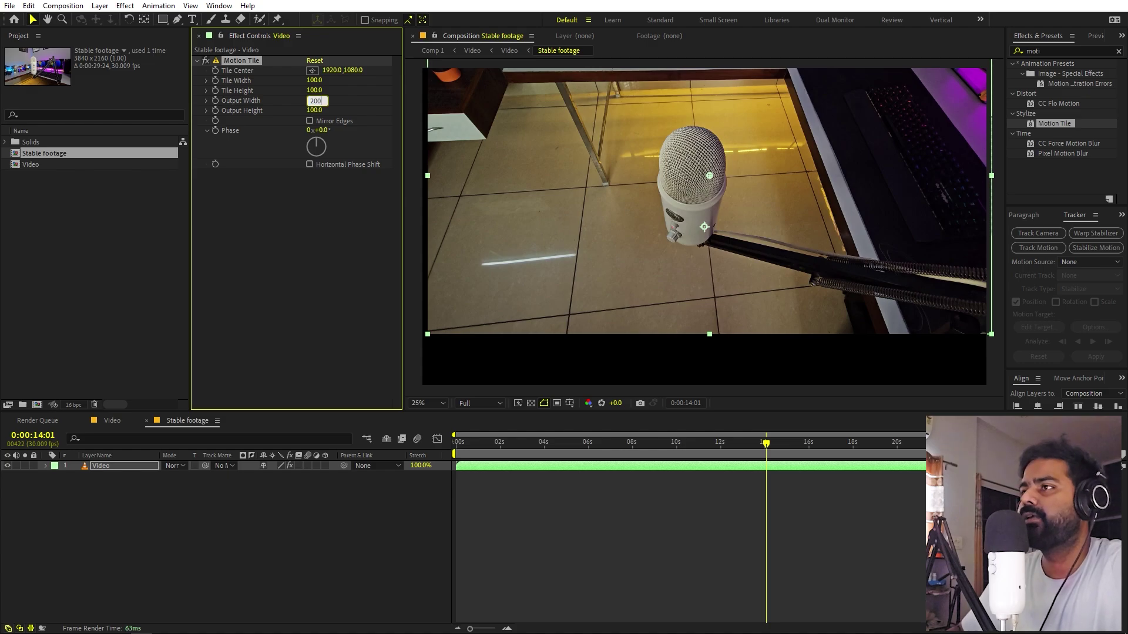
Set Motion Tile's Output Width and Output Height to 200.
key(Tab)
text(200)
key(Return)
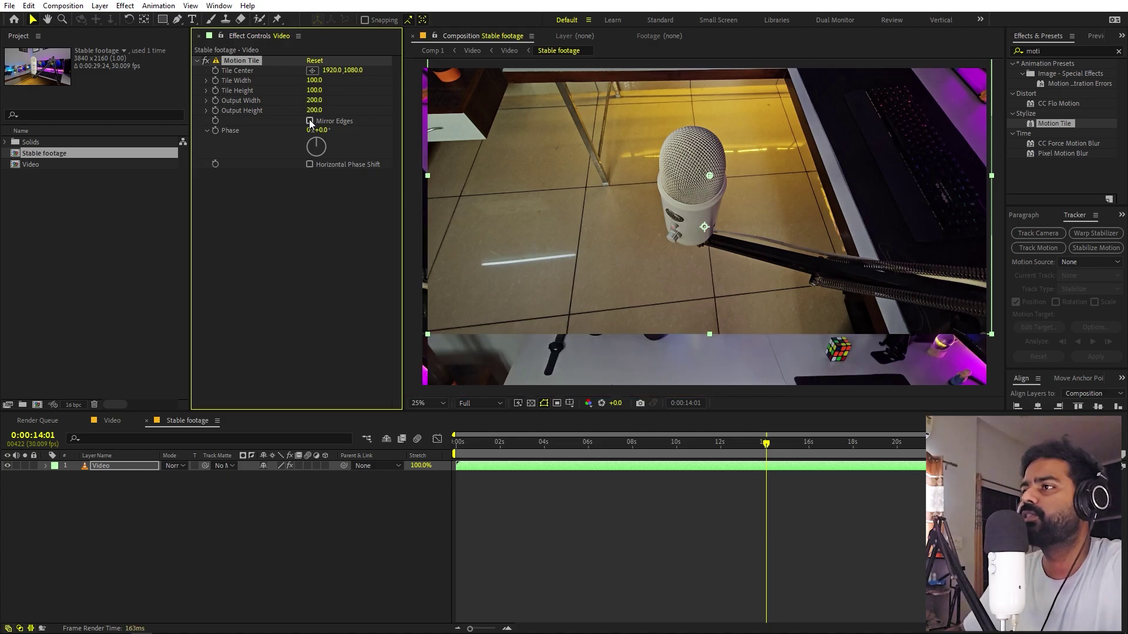
Turn on Mirror Edges for the Motion Tile effect and return to the Video composition.
click(309, 121)
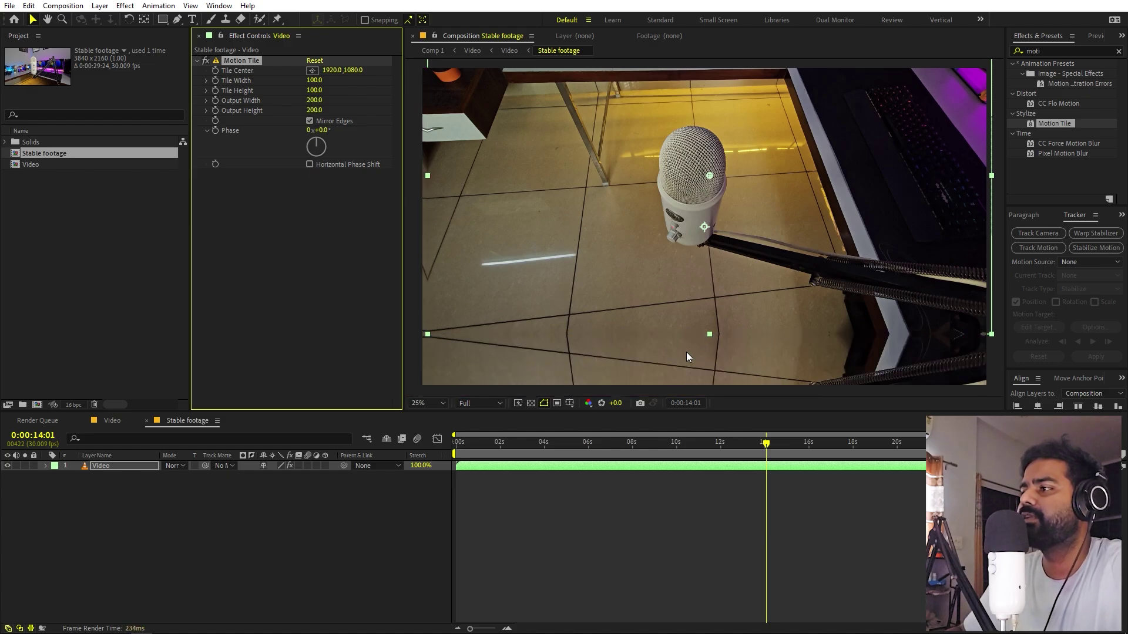
click(112, 421)
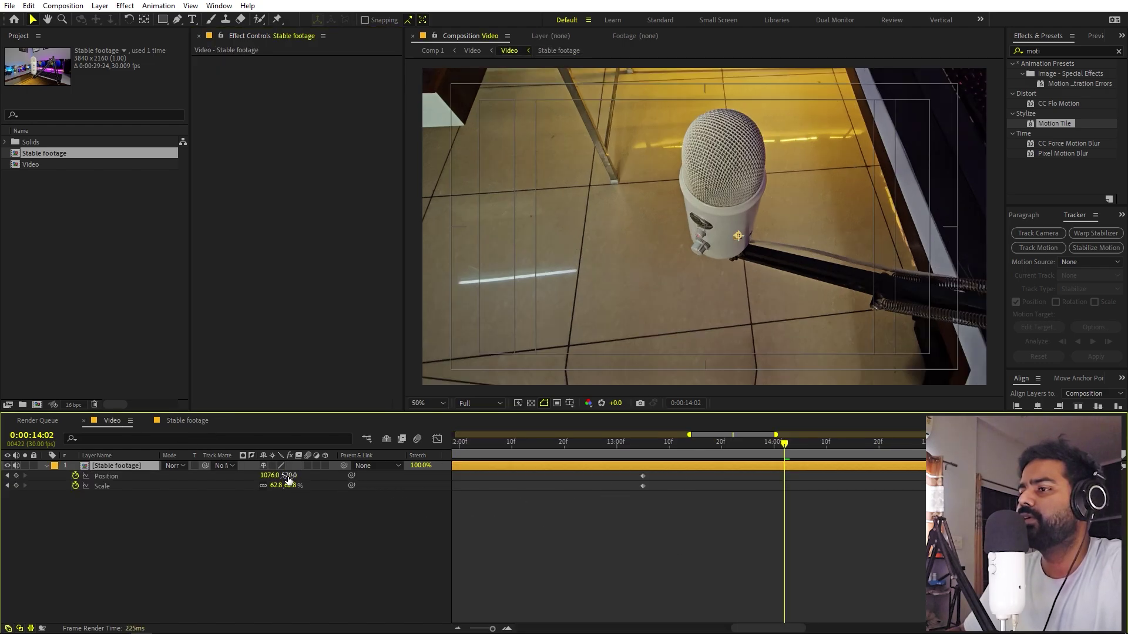
Keyframe the Stable footage layer's Position at 0:00:14:02 with a vertical value of 660 and play back the reframing.
scroll(630, 316, up, 1)
drag(288, 476, 302, 481)
click(621, 454)
scroll(753, 301, down, 2)
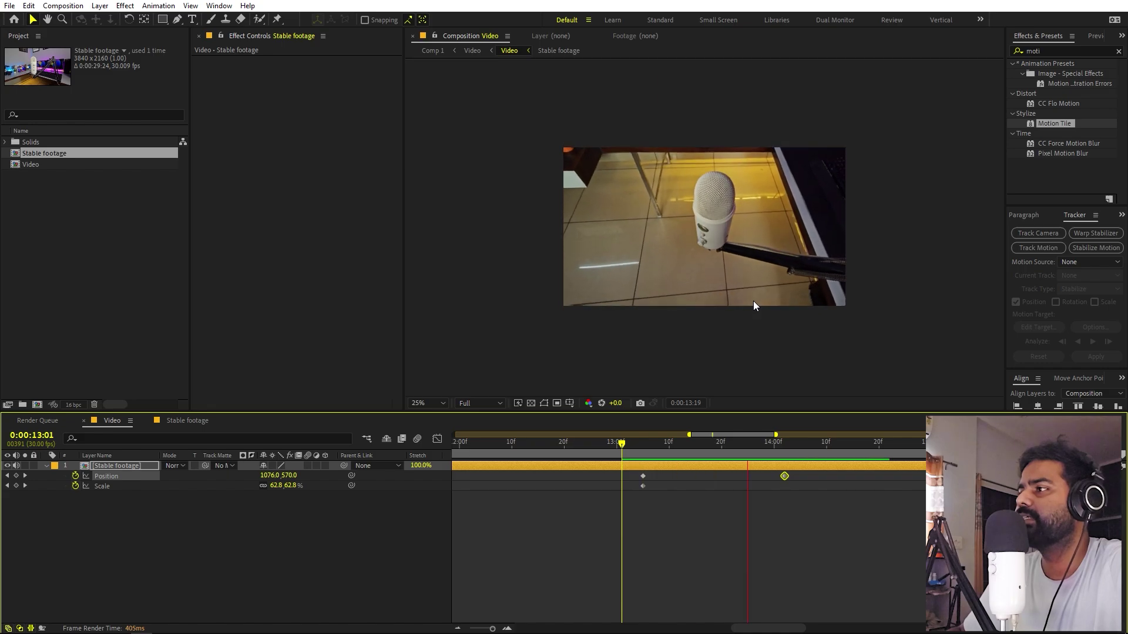
key(space)
key(space)
key(space)
drag(282, 477, 319, 477)
key(space)
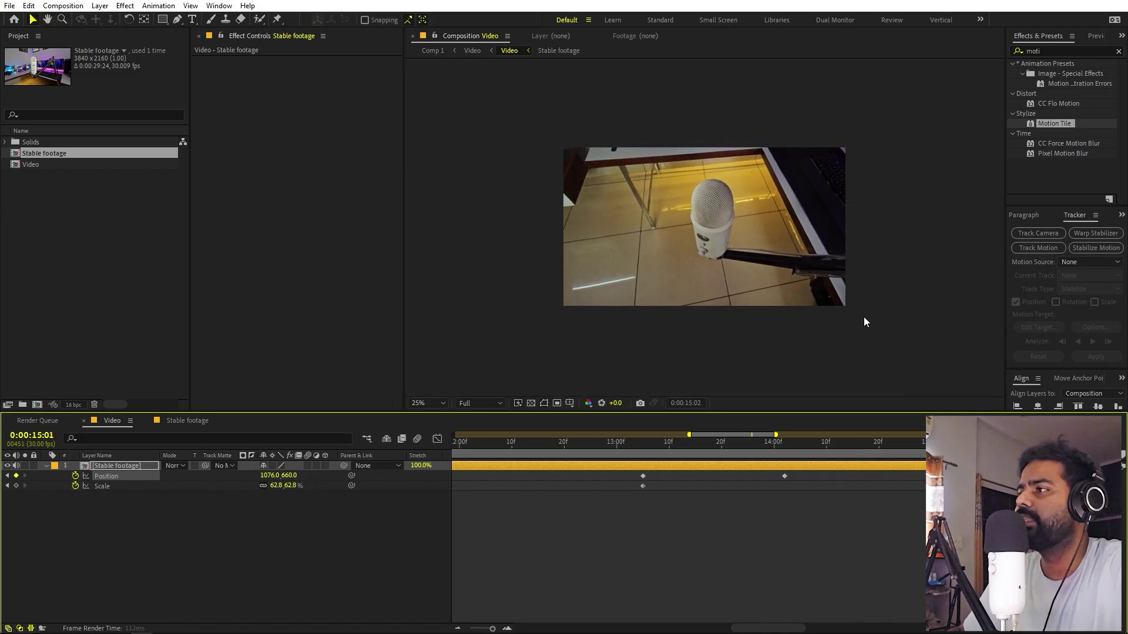
Play back the reframed Video composition from the start and scrub through its remaining footage.
key(semicolon)
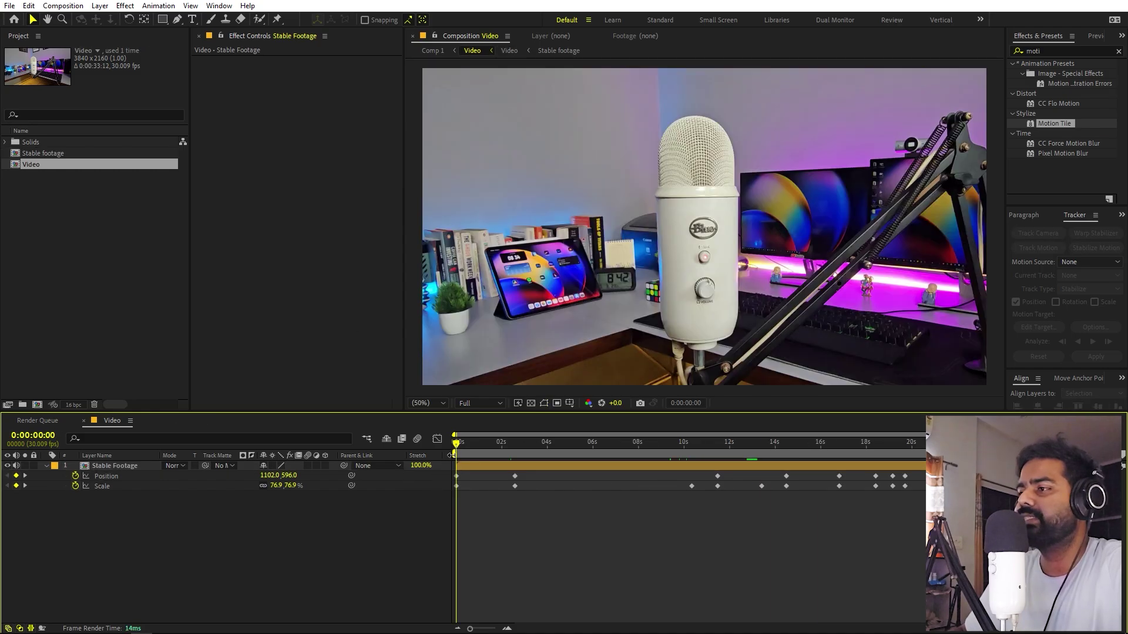
key(space)
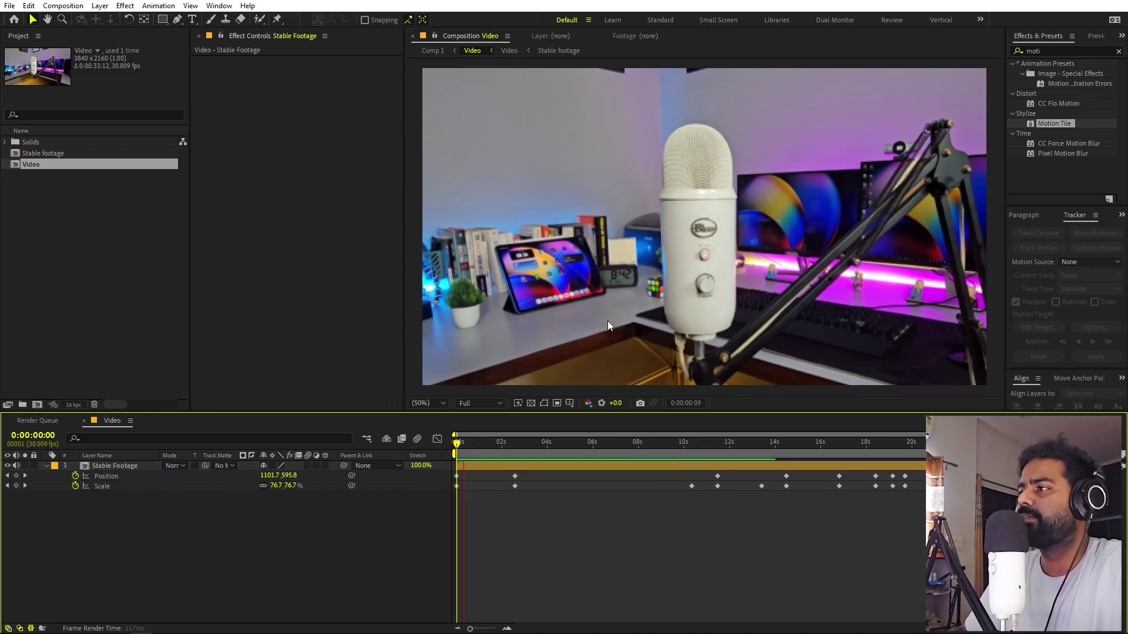
key(comma)
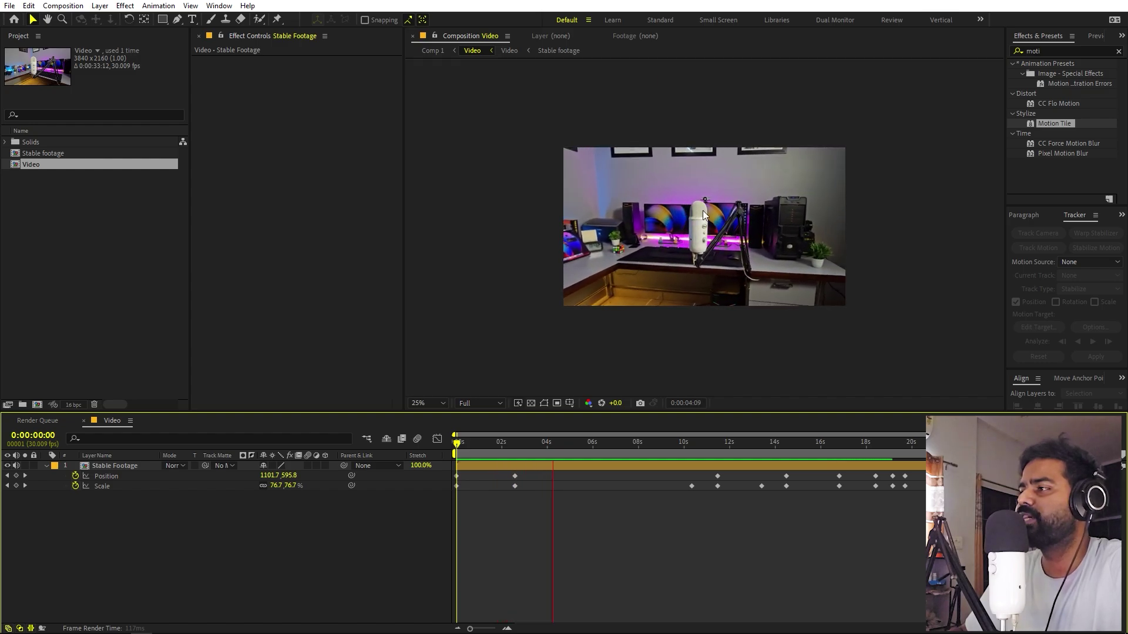
drag(685, 447, 1001, 455)
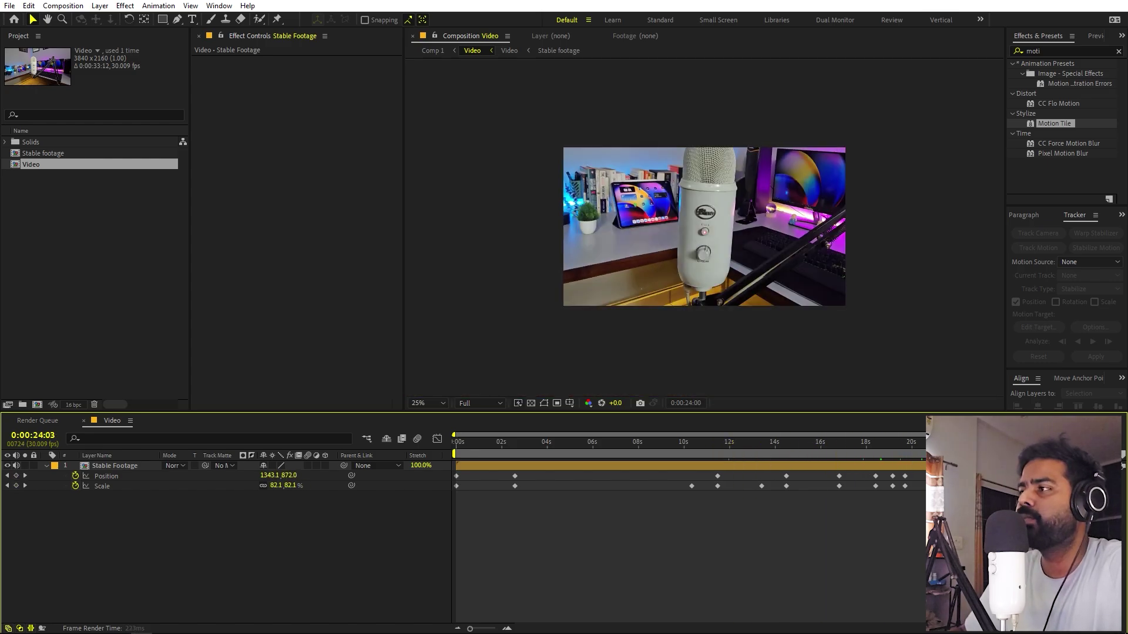
Pre-compose the Stable Footage layer as "speed Ramp", moving all attributes into the new composition.
right_click(119, 464)
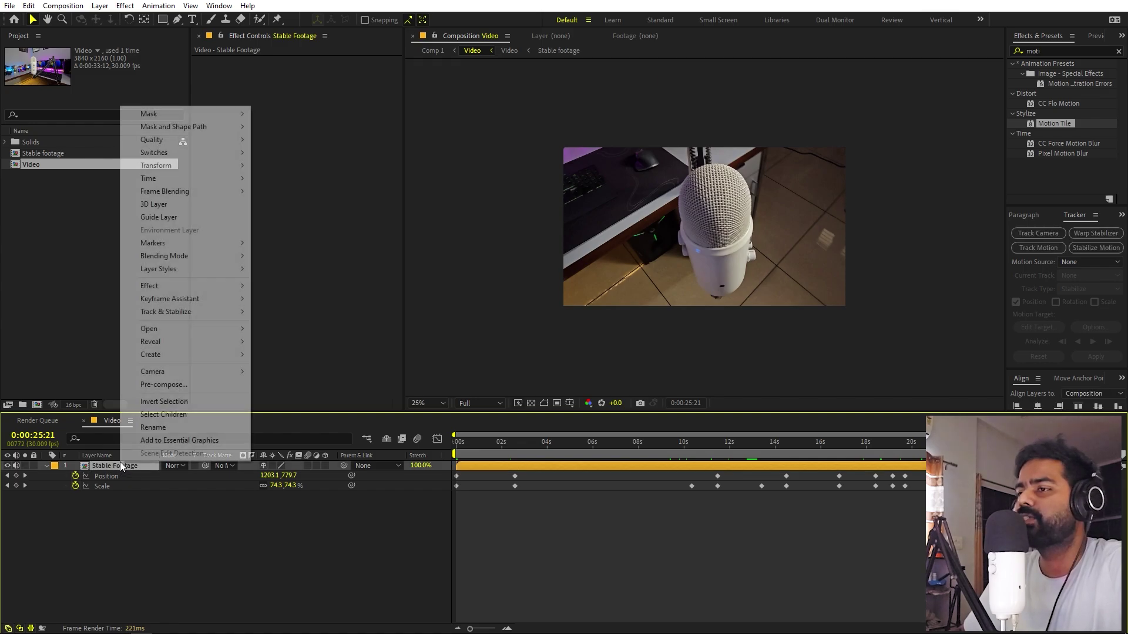
click(181, 385)
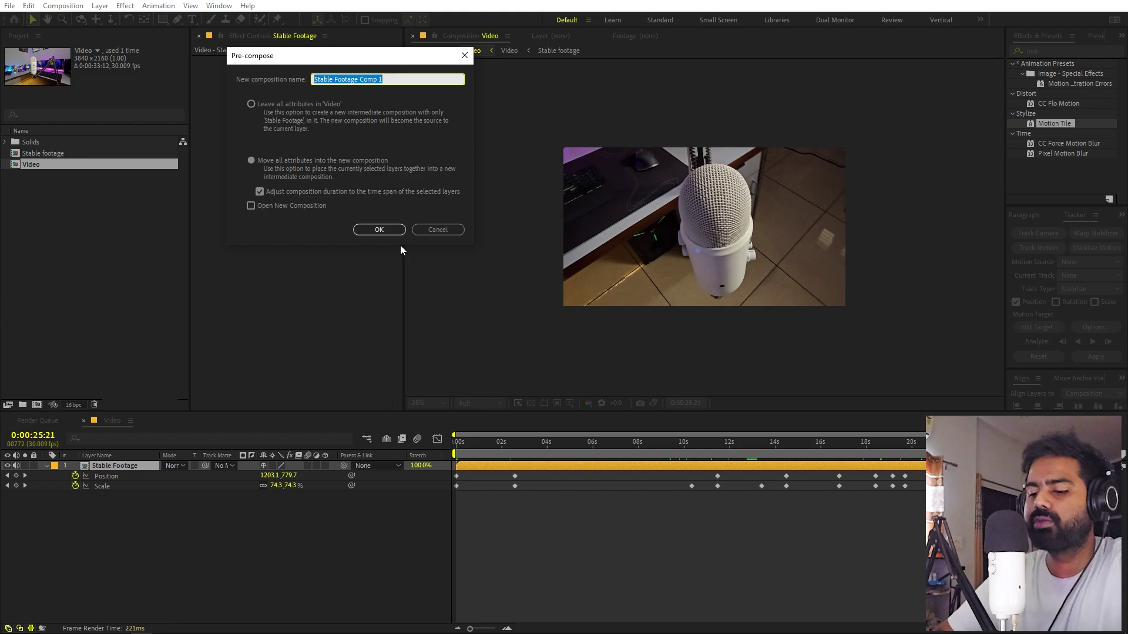
text(speed Ramp)
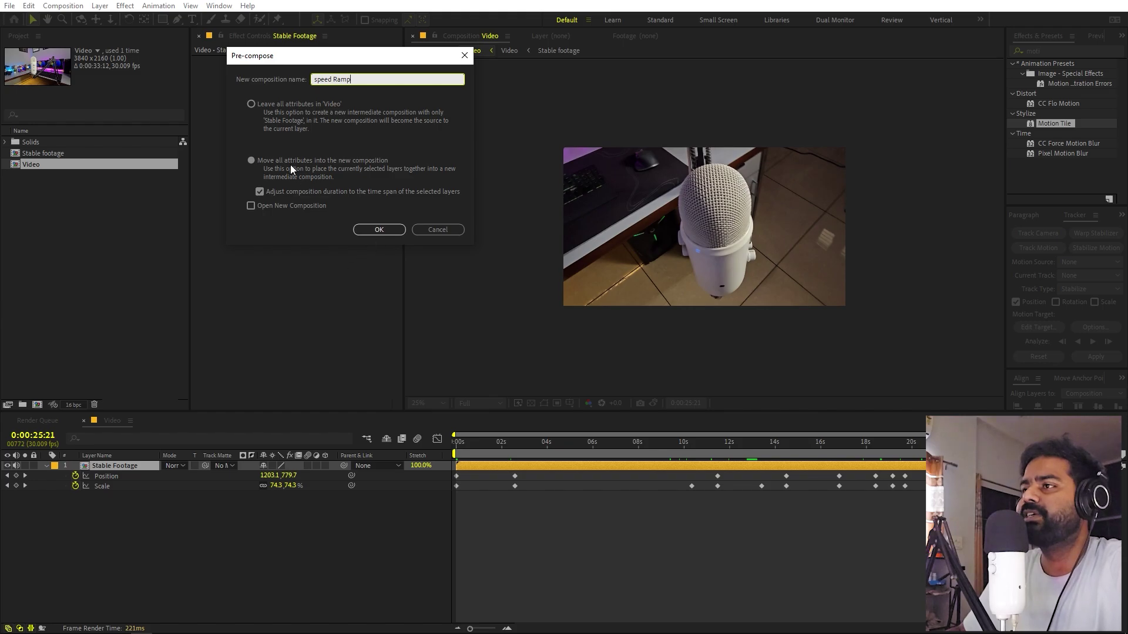
click(372, 228)
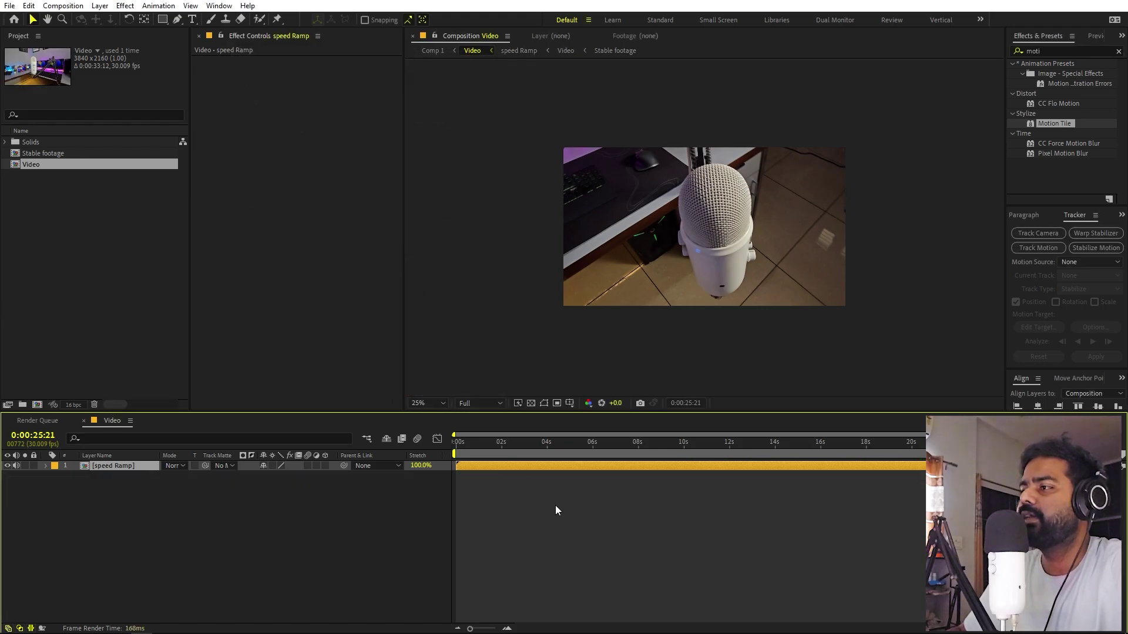
Return to 0:00:00:00, fit the preview to its panel, and enable Time Remapping on the speed Ramp layer.
key(Home)
click(428, 403)
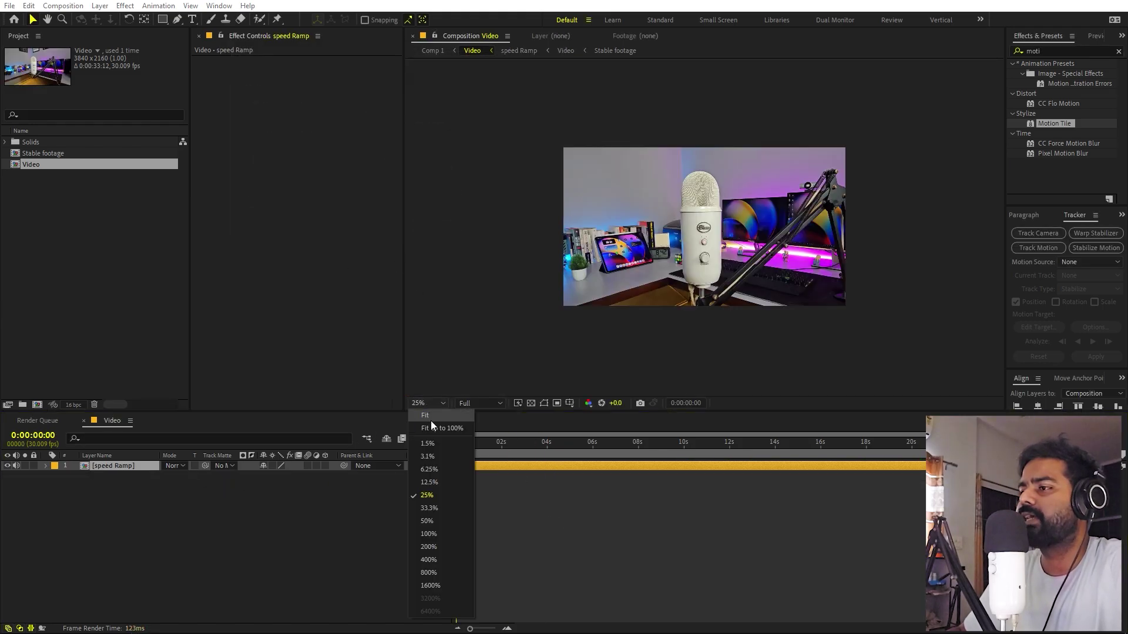
click(433, 422)
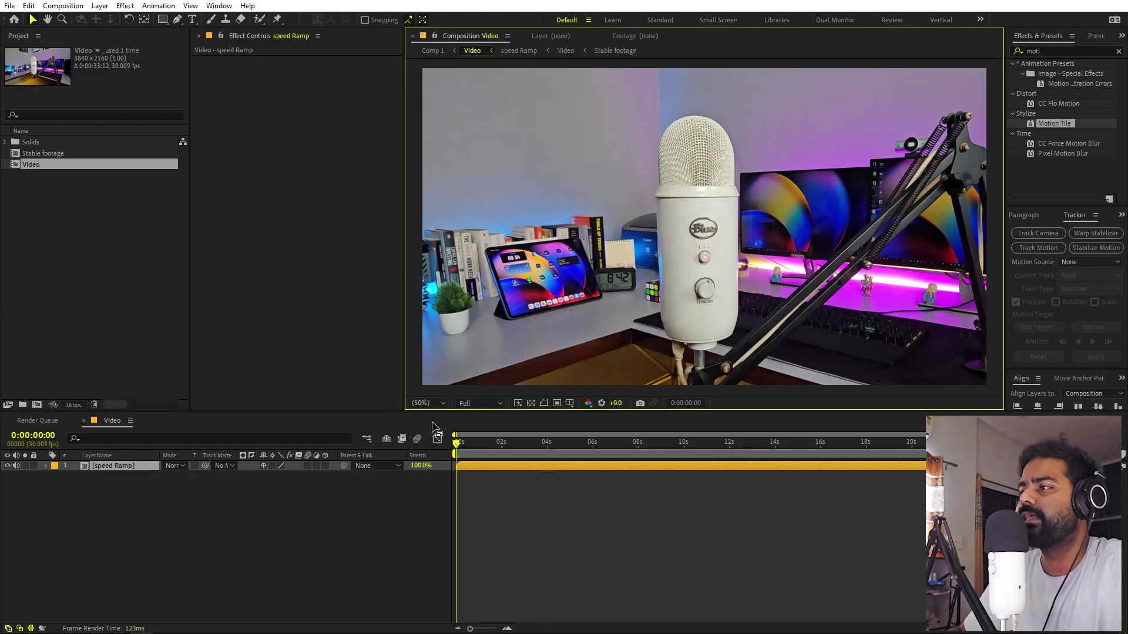
right_click(125, 466)
mouse_move(195, 181)
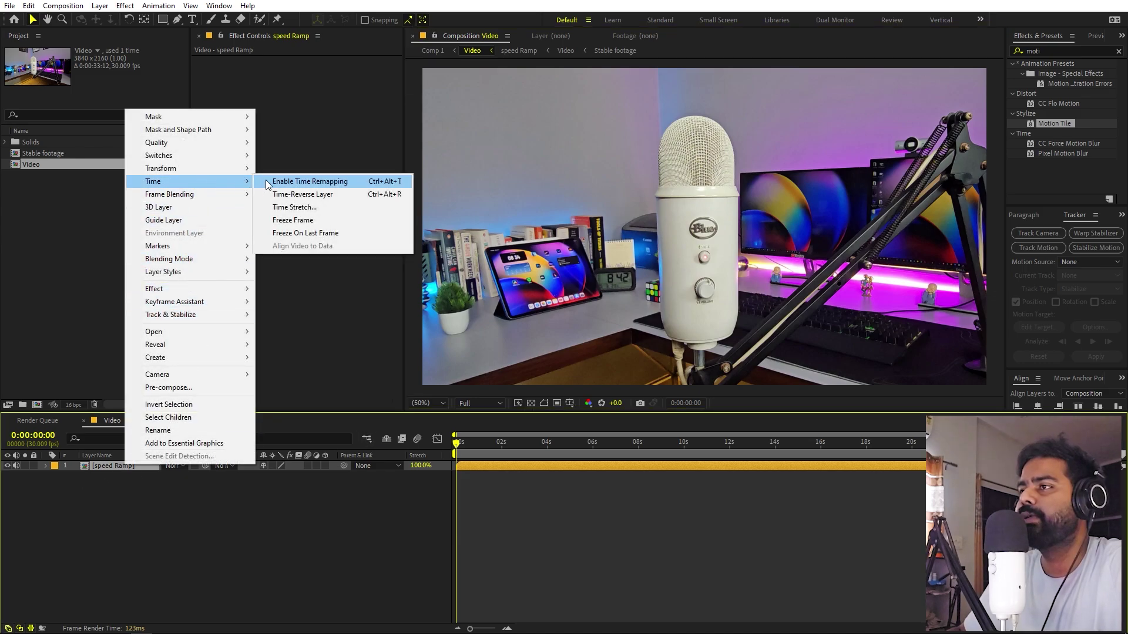
click(312, 183)
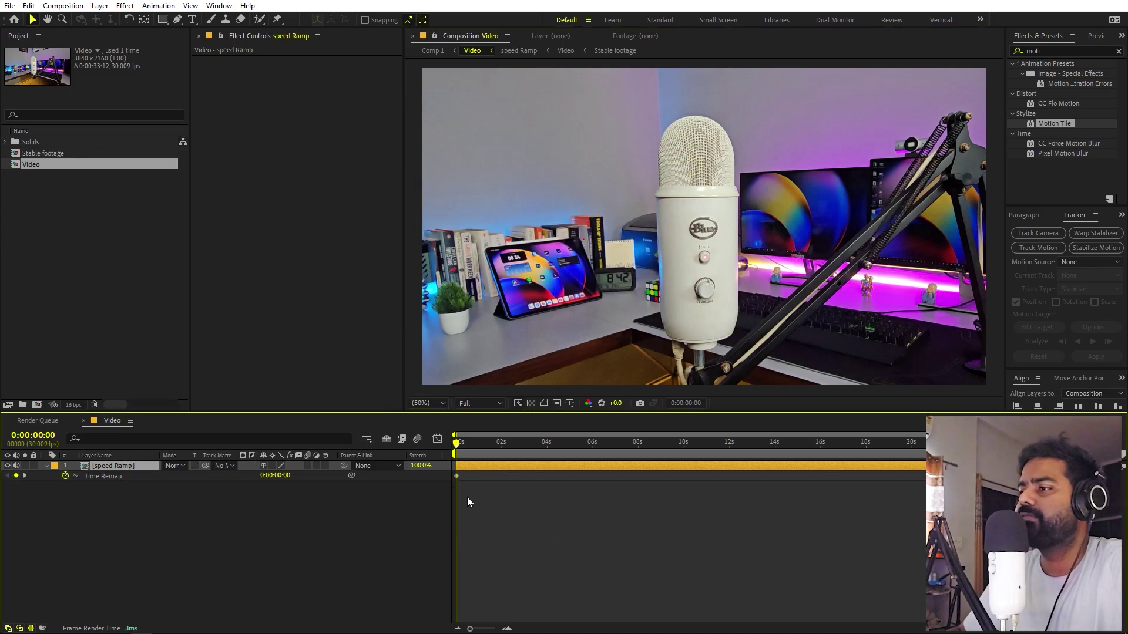
drag(472, 498, 443, 470)
key(ctrl+shift+a)
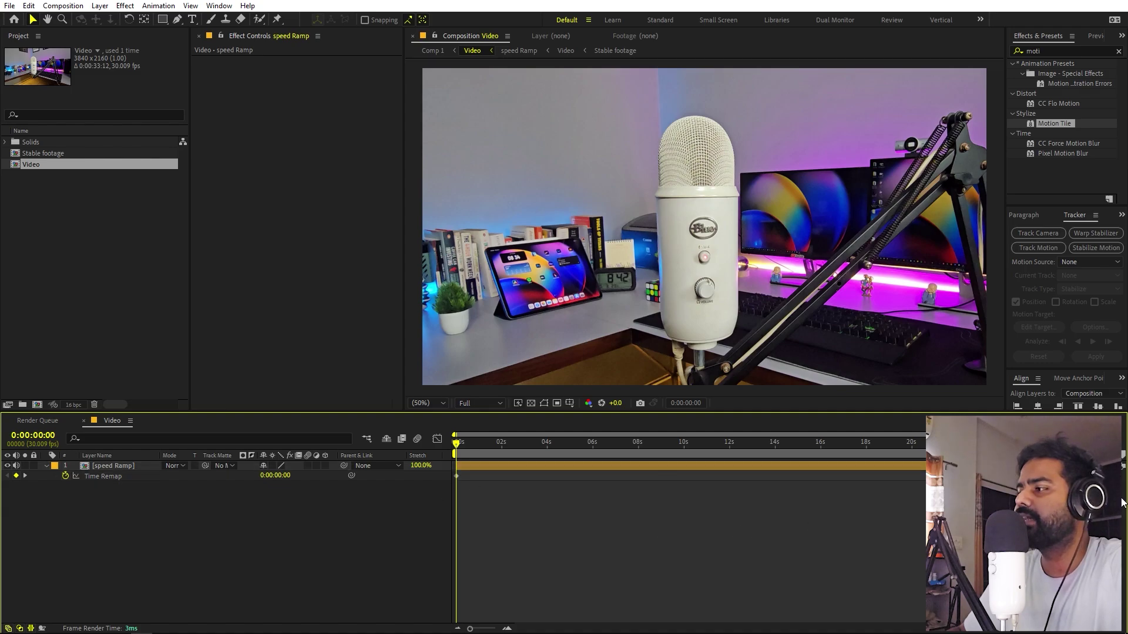
key(ctrl+shift+a)
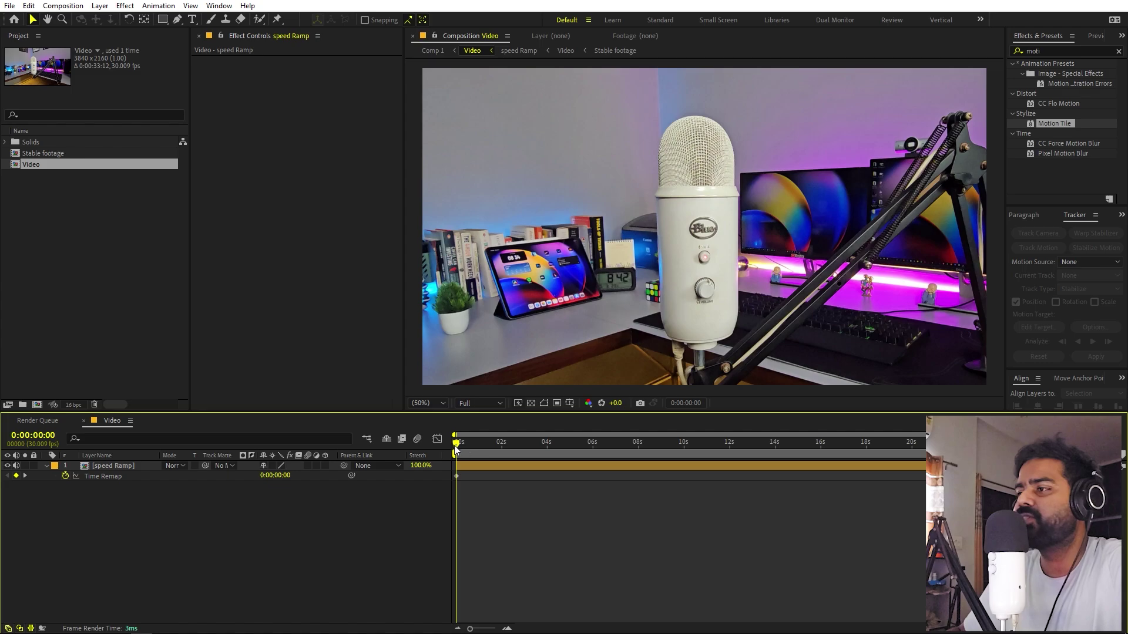
Add Time Remap keyframes at 0:00:02:12, 0:00:06:07, 0:00:11:12, 0:00:14:13 and 0:00:17:07.
drag(456, 444, 511, 451)
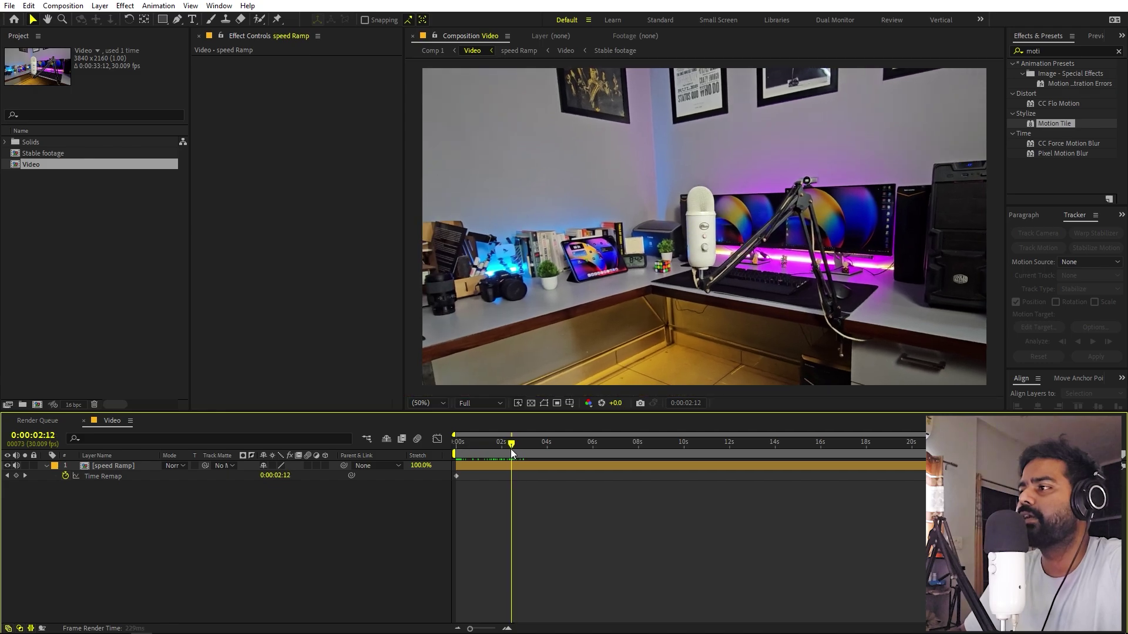
click(17, 477)
drag(517, 449, 600, 449)
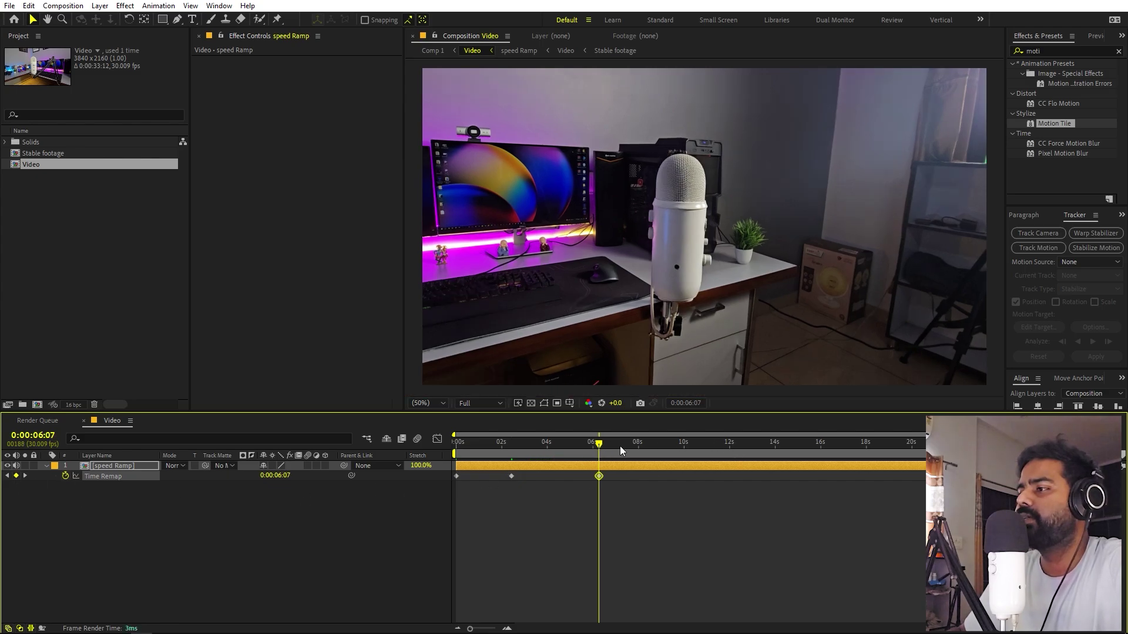
drag(622, 446, 716, 448)
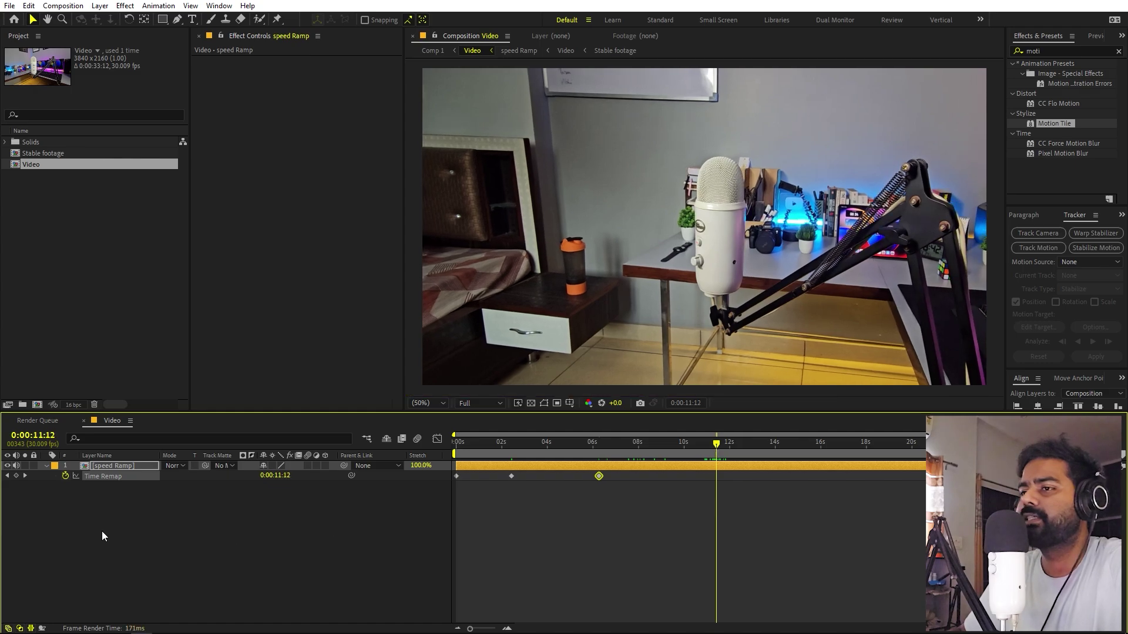
drag(731, 441, 786, 443)
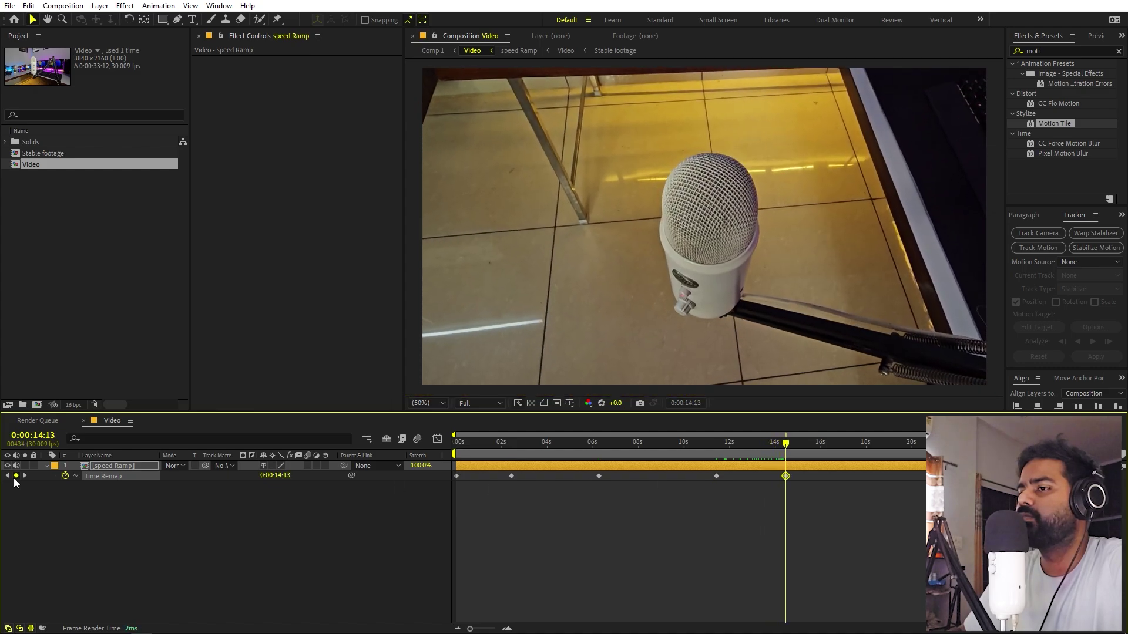
drag(786, 444, 851, 454)
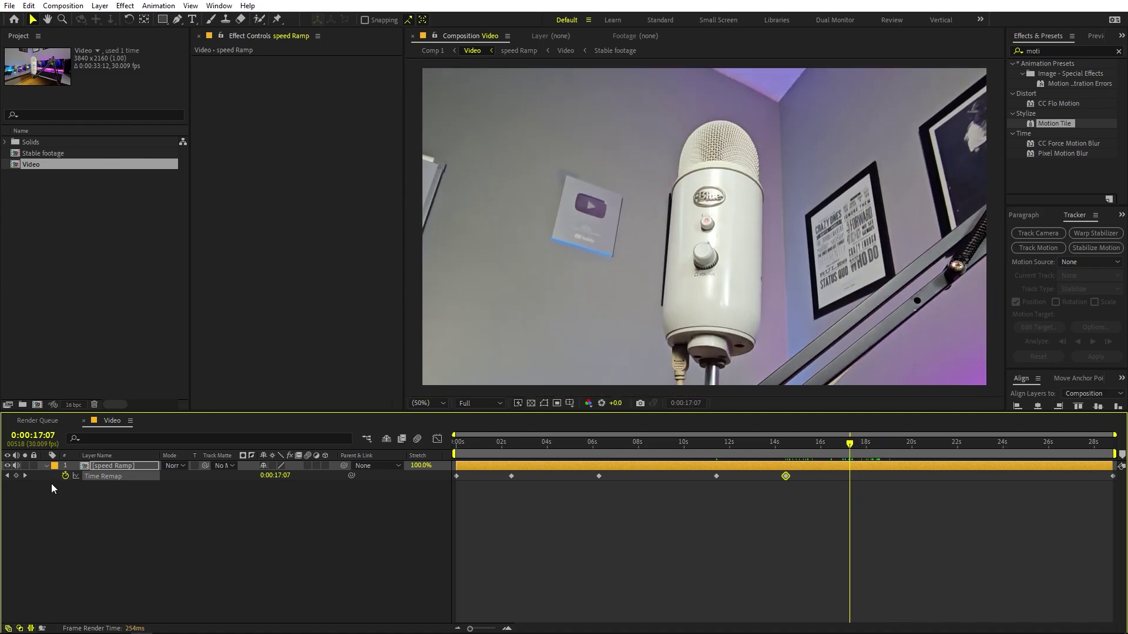
Add Time Remap keyframes at about 24 seconds and at 0:00:28:18, and remove the original keyframe at the layer's end.
drag(860, 452, 1110, 453)
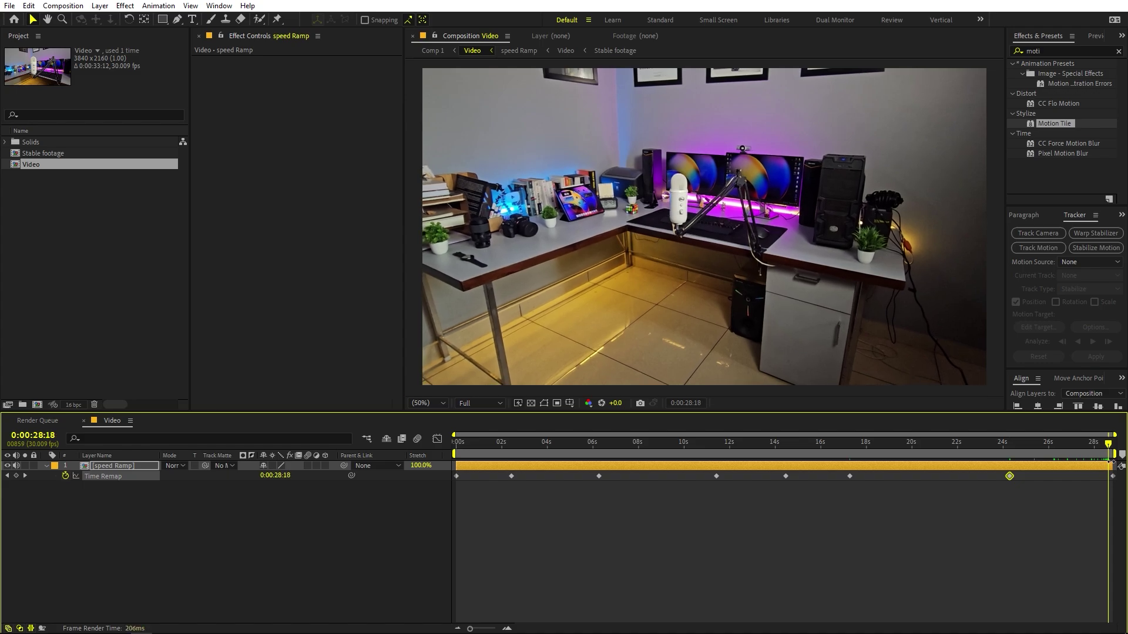
click(1109, 477)
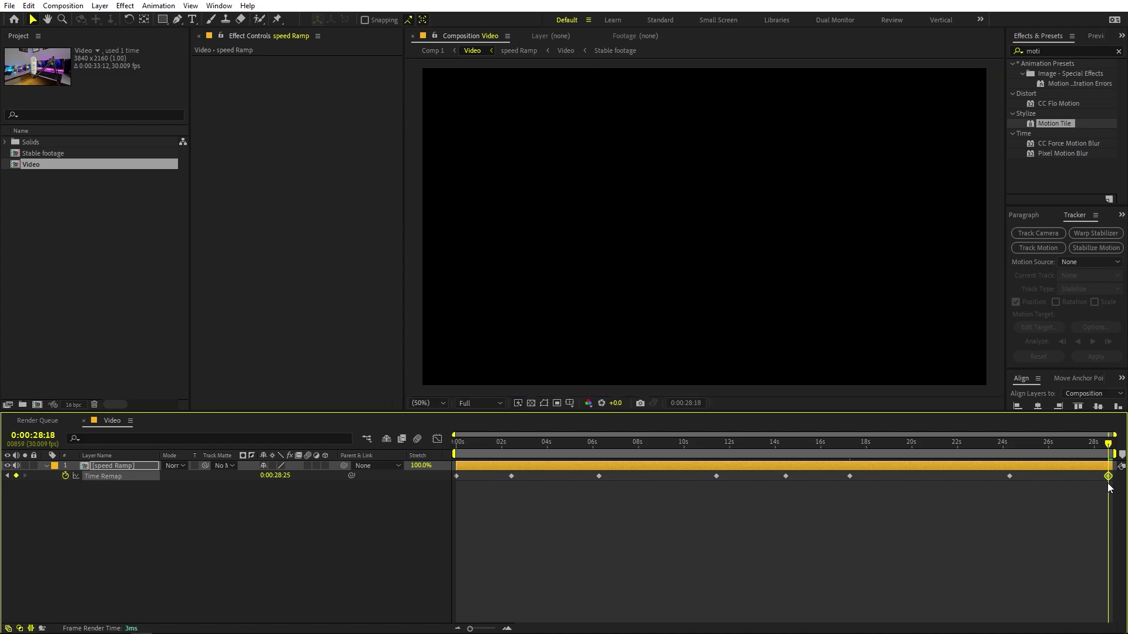
key(ctrl+z)
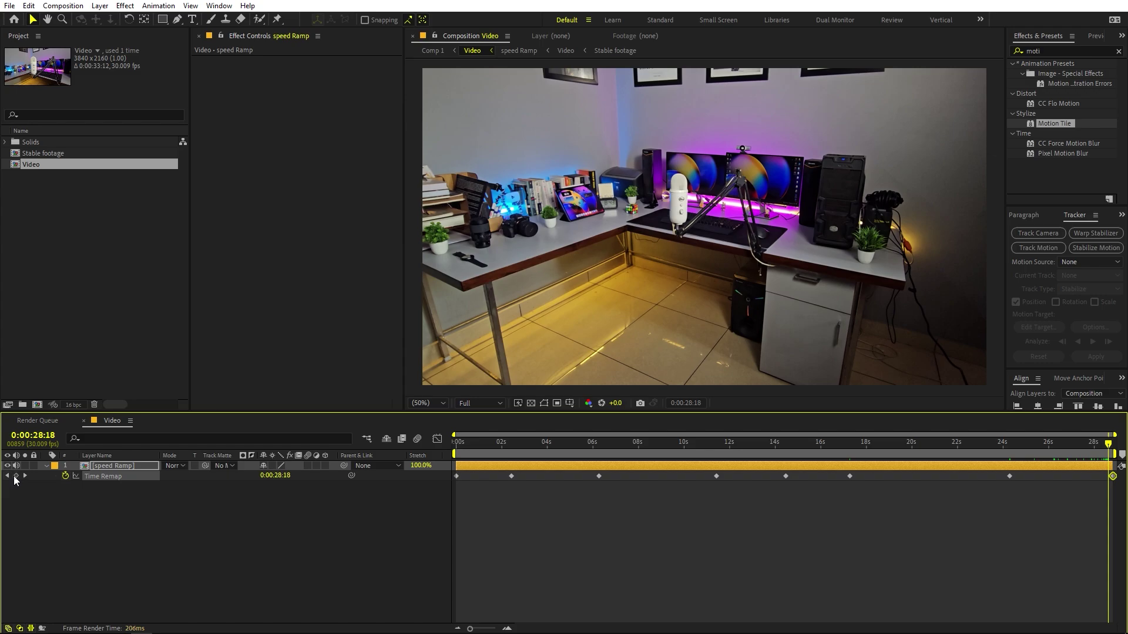
click(1115, 482)
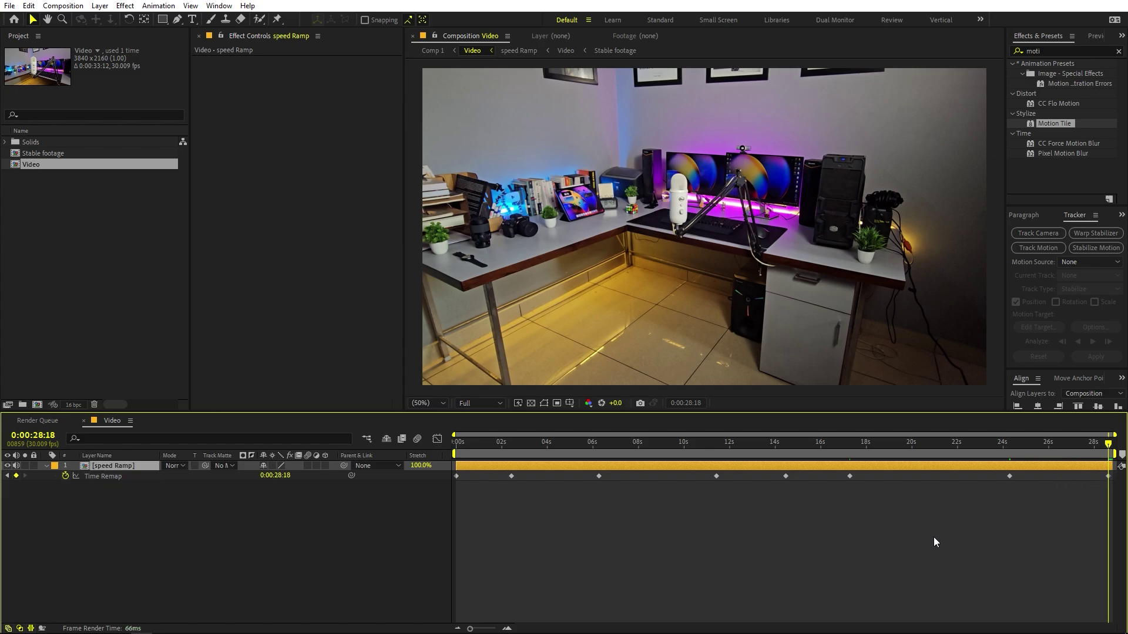
Apply Easy Ease to all Time Remap keyframes and return to the start of the composition.
drag(1112, 494, 387, 477)
key(F9)
right_click(456, 480)
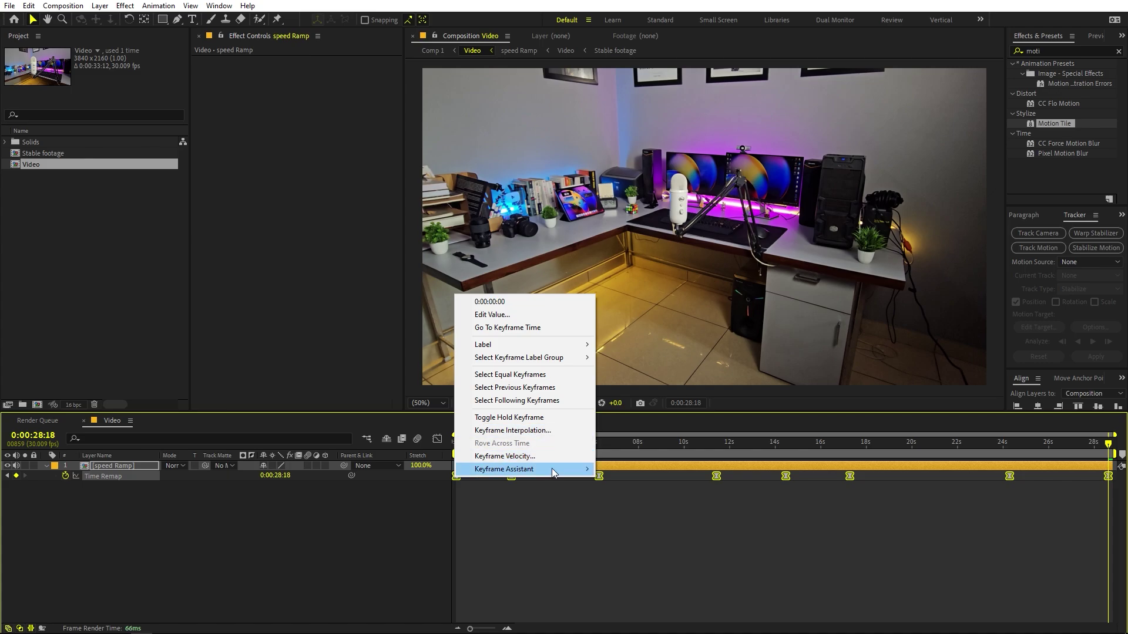
mouse_move(552, 470)
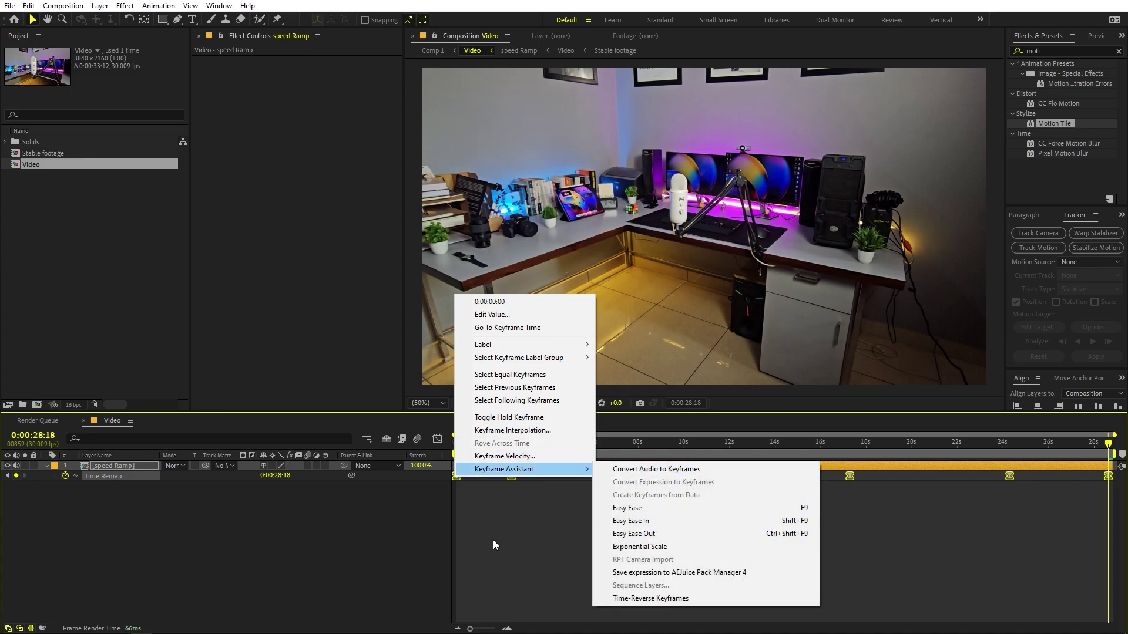
click(521, 565)
key(Home)
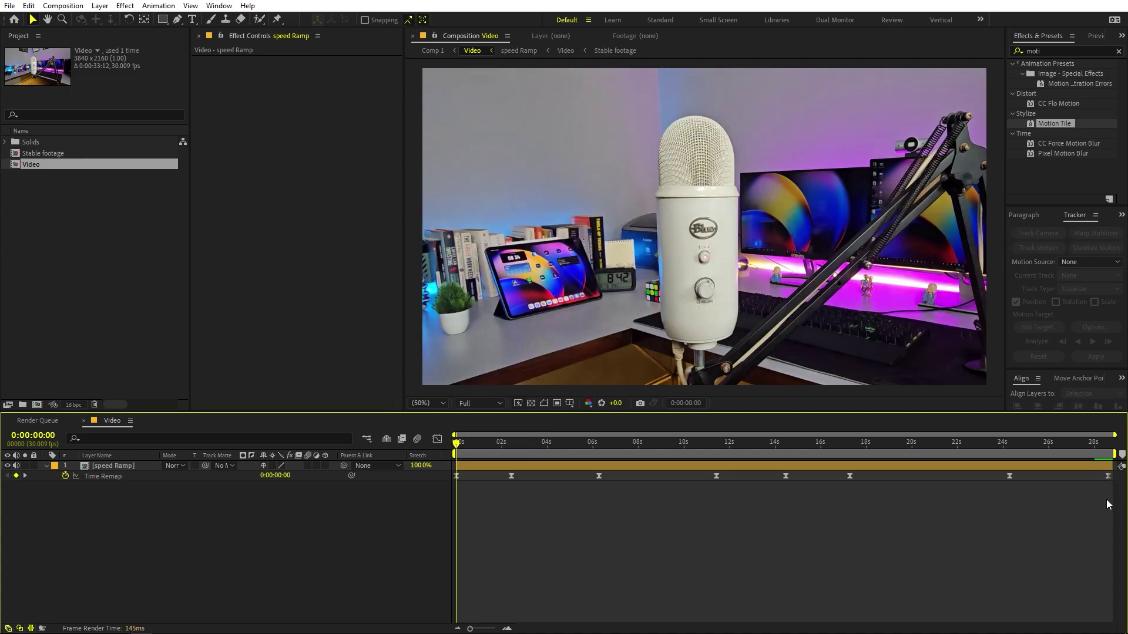
Show all the Time Remap keyframes in the Graph Editor and check that the speed graph is being edited.
drag(1110, 483, 463, 498)
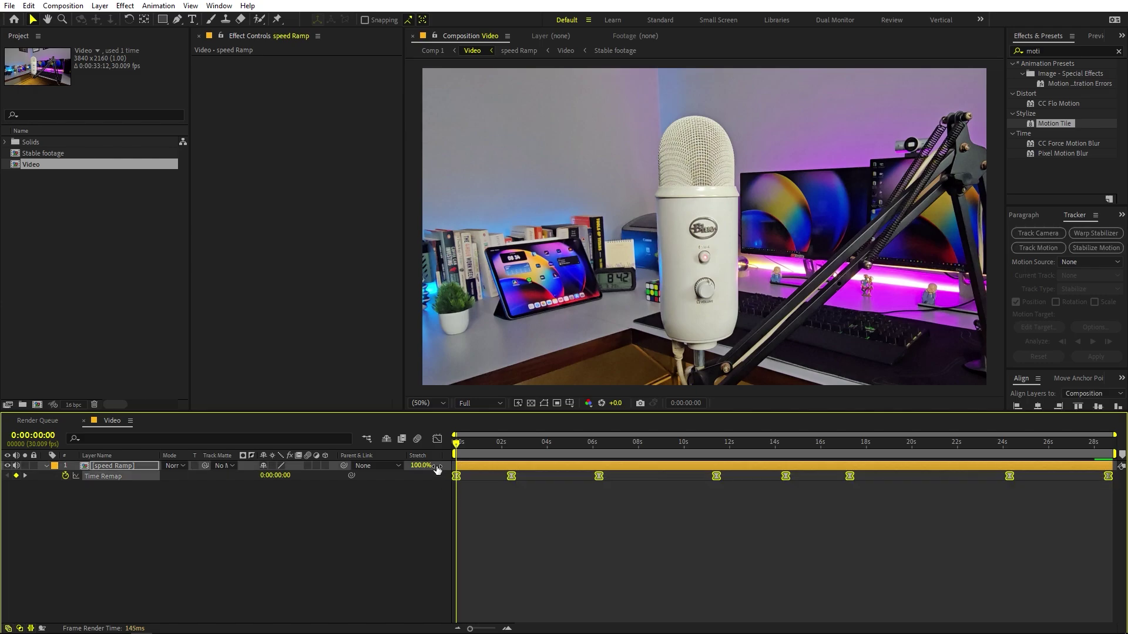
click(438, 439)
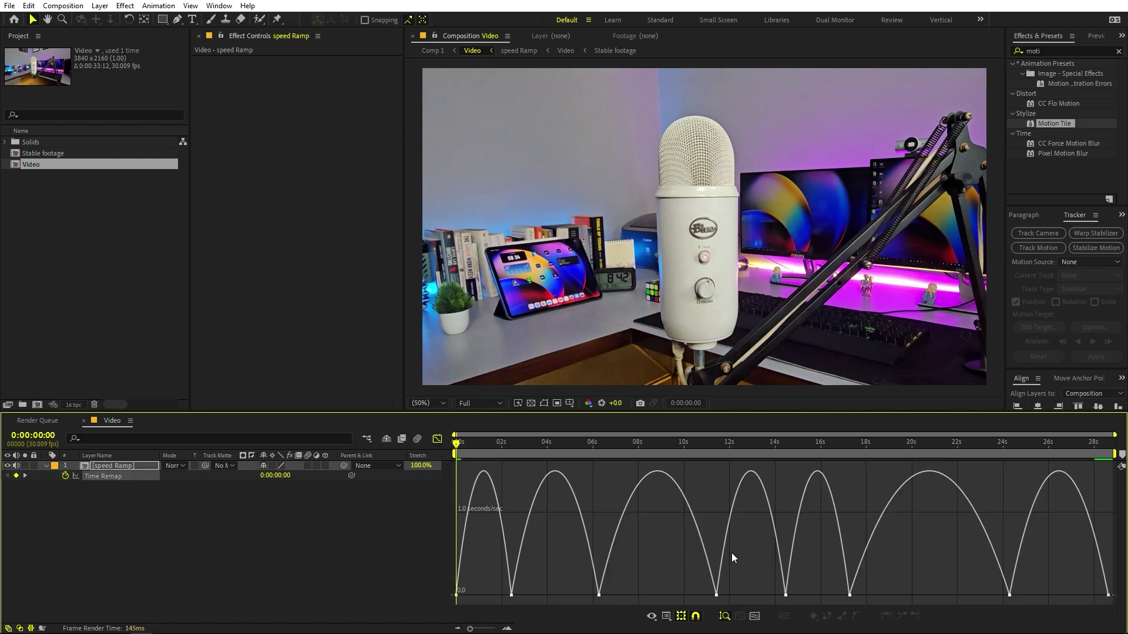
click(669, 613)
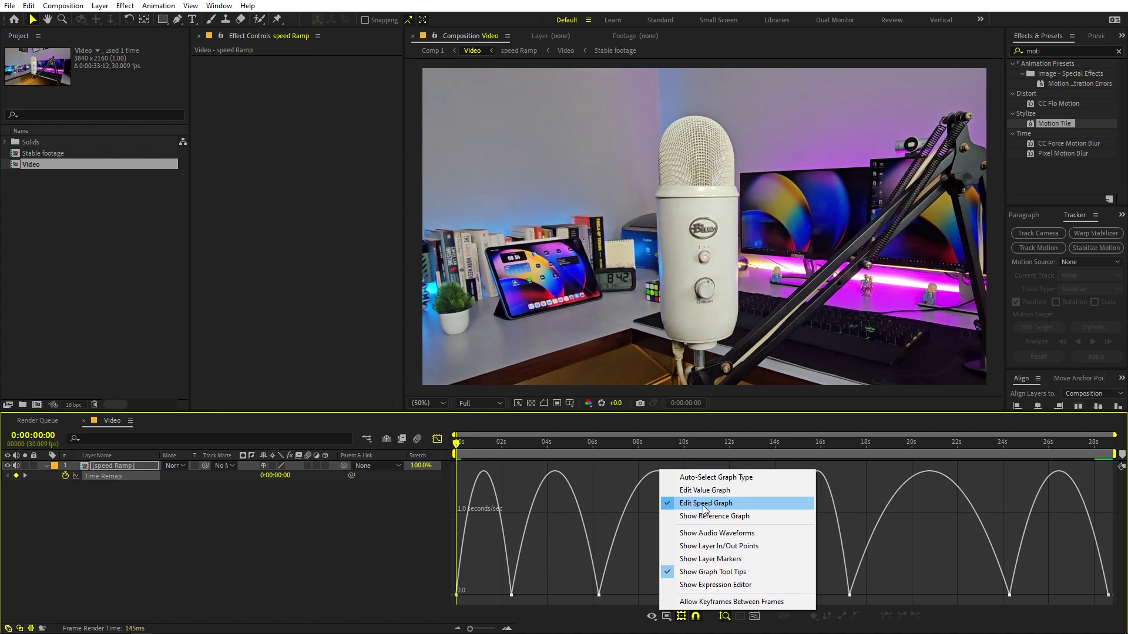
click(1093, 542)
Stretch the easing handles of all Time Remap keyframes together into steep early speed peaks of about 4 seconds/sec.
key(ctrl+a)
key(F9)
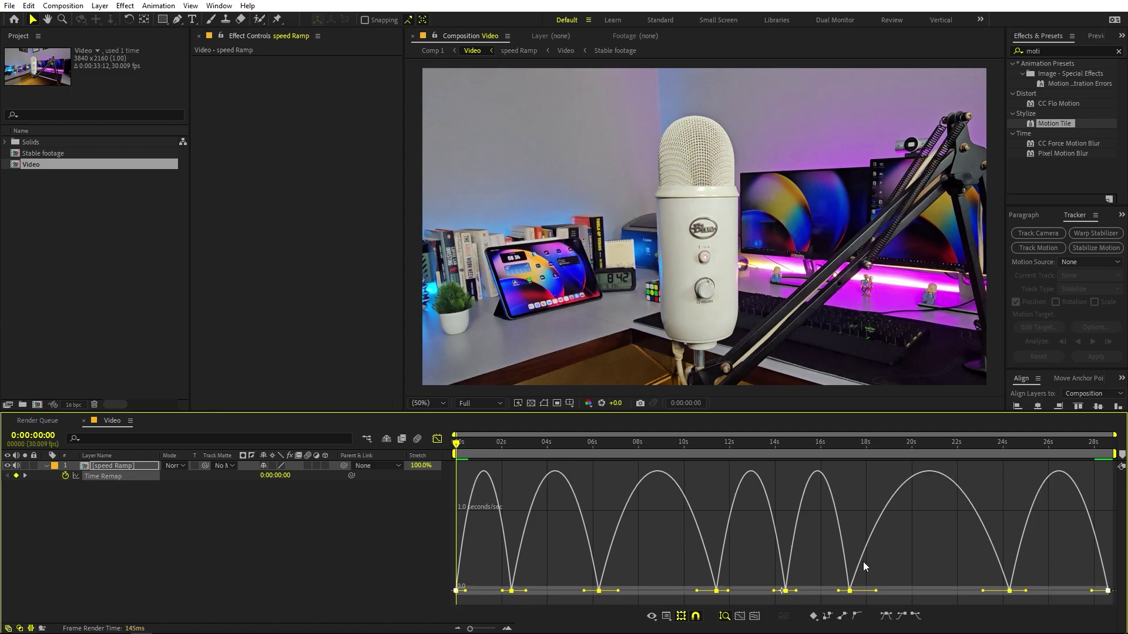
drag(698, 594, 622, 594)
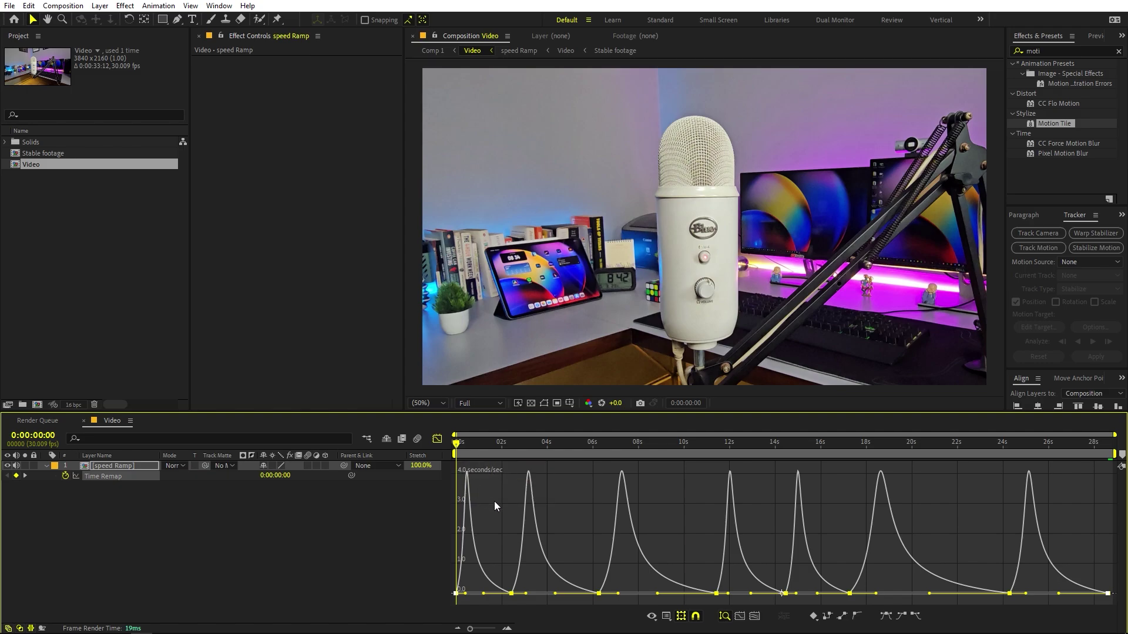
Close the Graph Editor, move the second Time Remap keyframe to about 0:00:00:20, and preview the ramp.
click(436, 441)
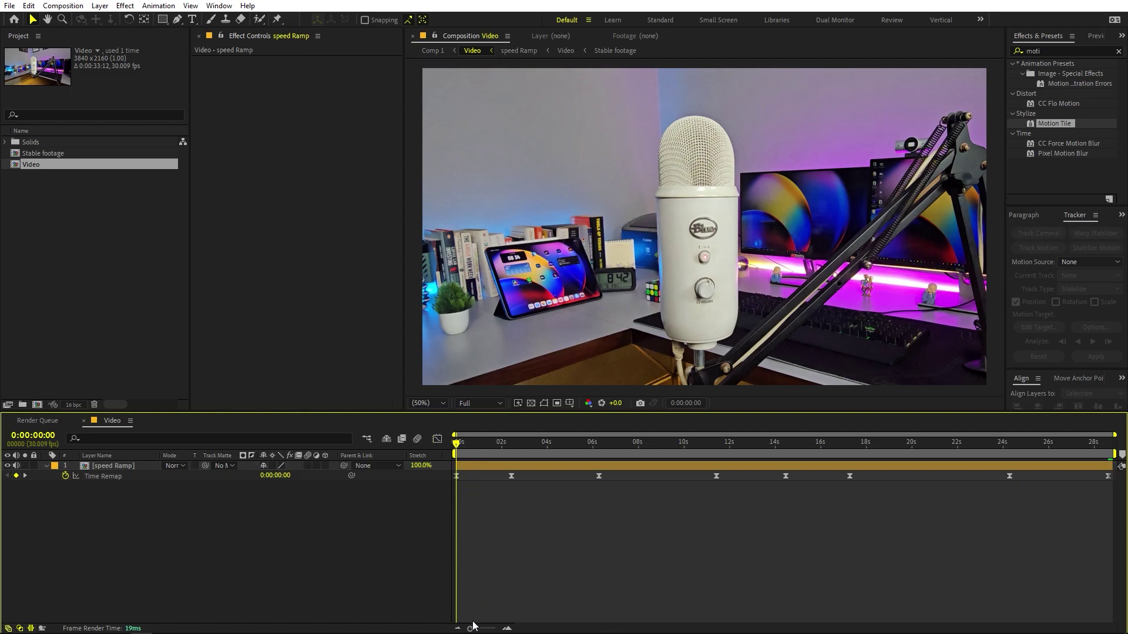
drag(472, 629, 489, 628)
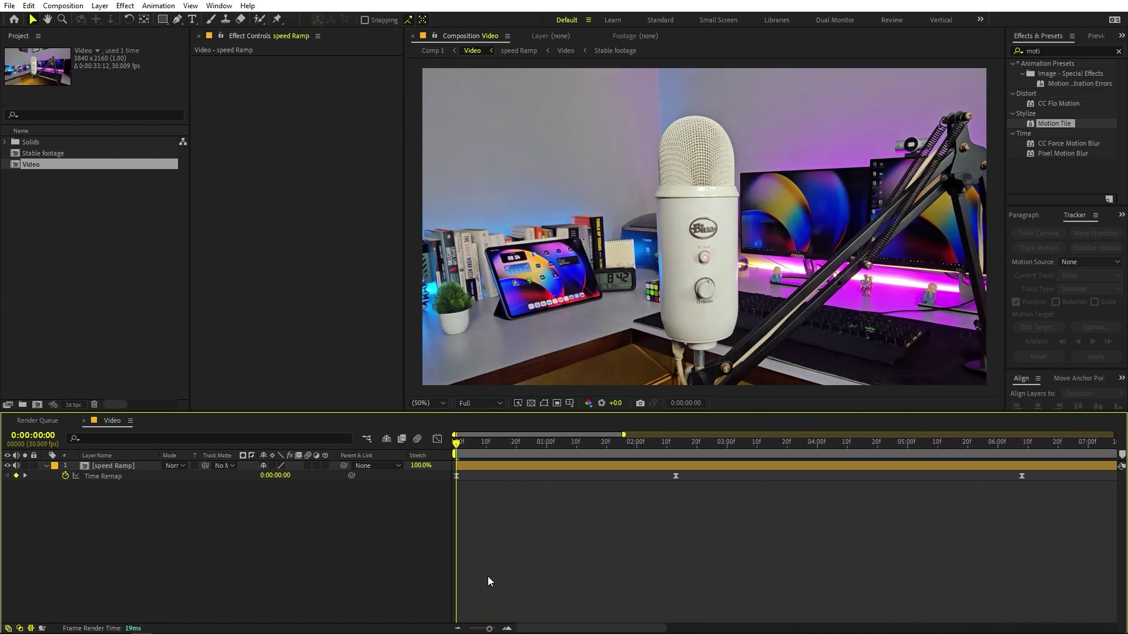
key(space)
key(space)
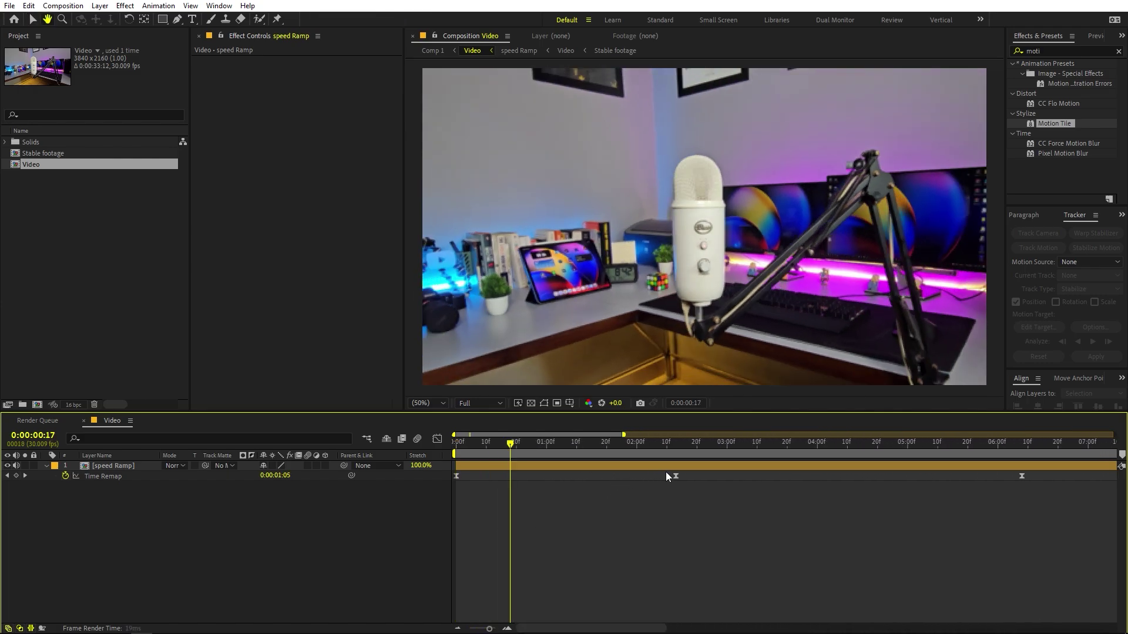
drag(676, 476, 520, 477)
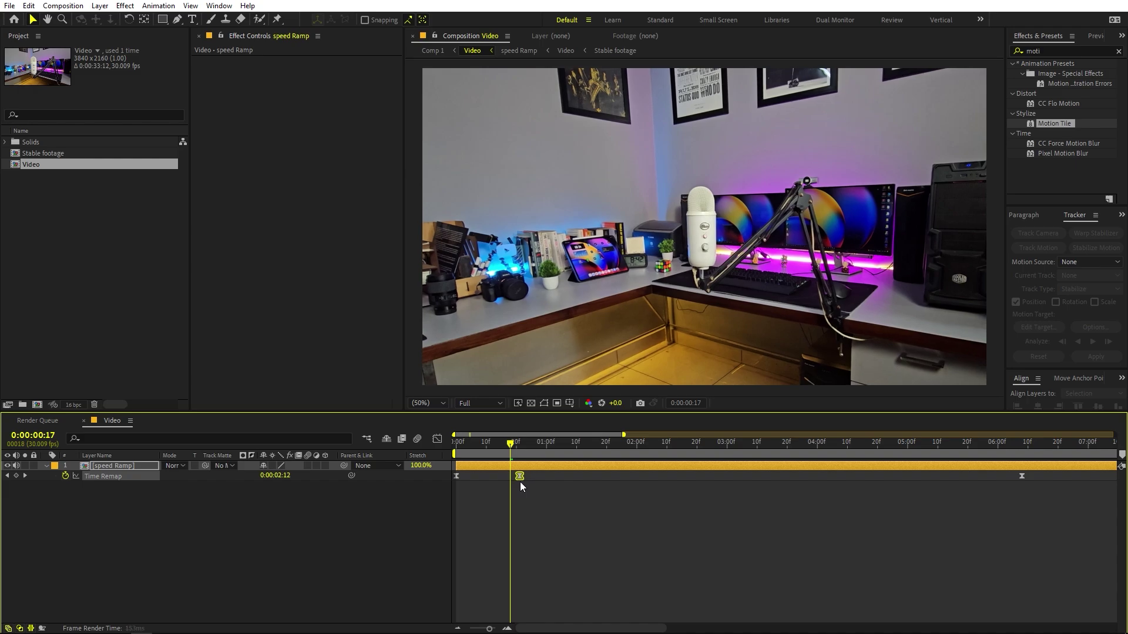
key(Home)
key(space)
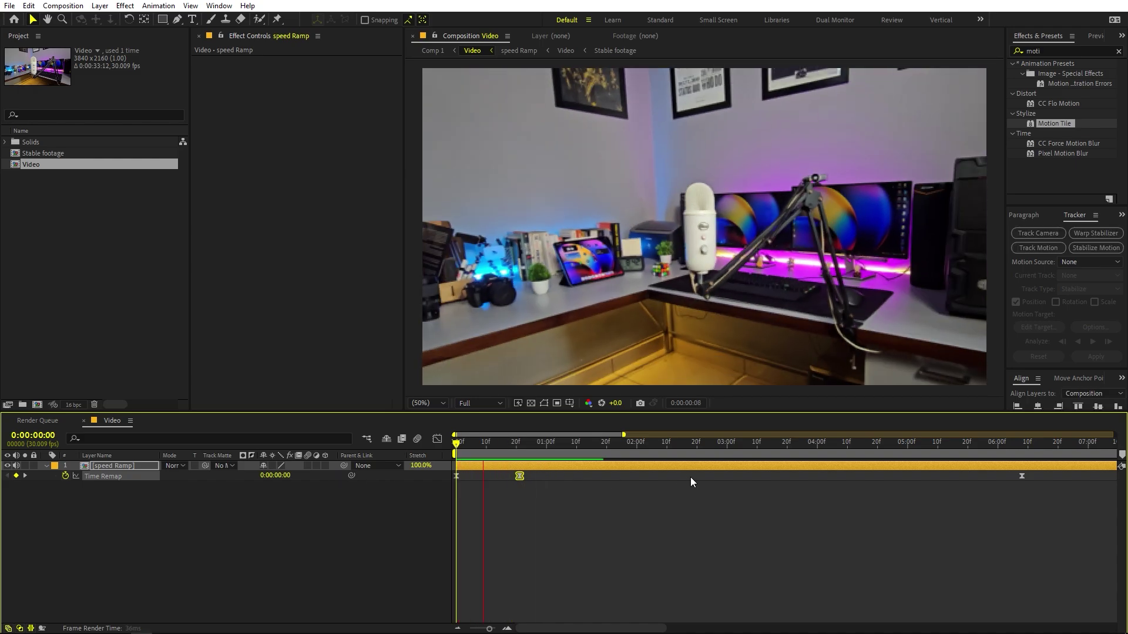
key(space)
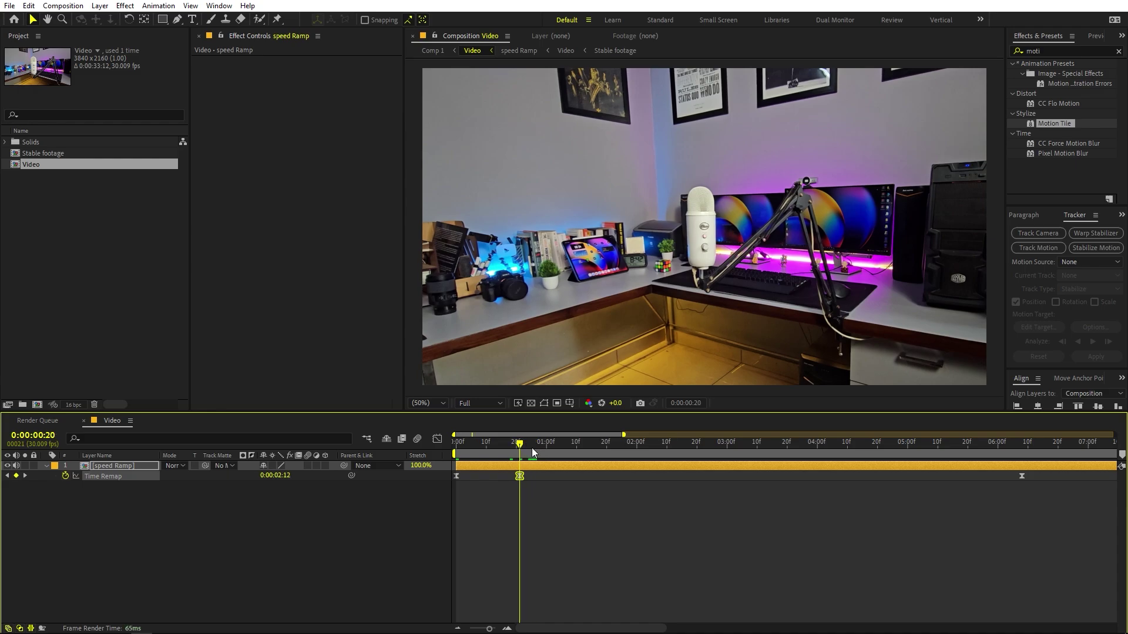
Move the third Time Remap keyframe to about 0:00:01:07 and preview the ramp.
drag(834, 476, 651, 475)
drag(593, 496, 583, 496)
key(space)
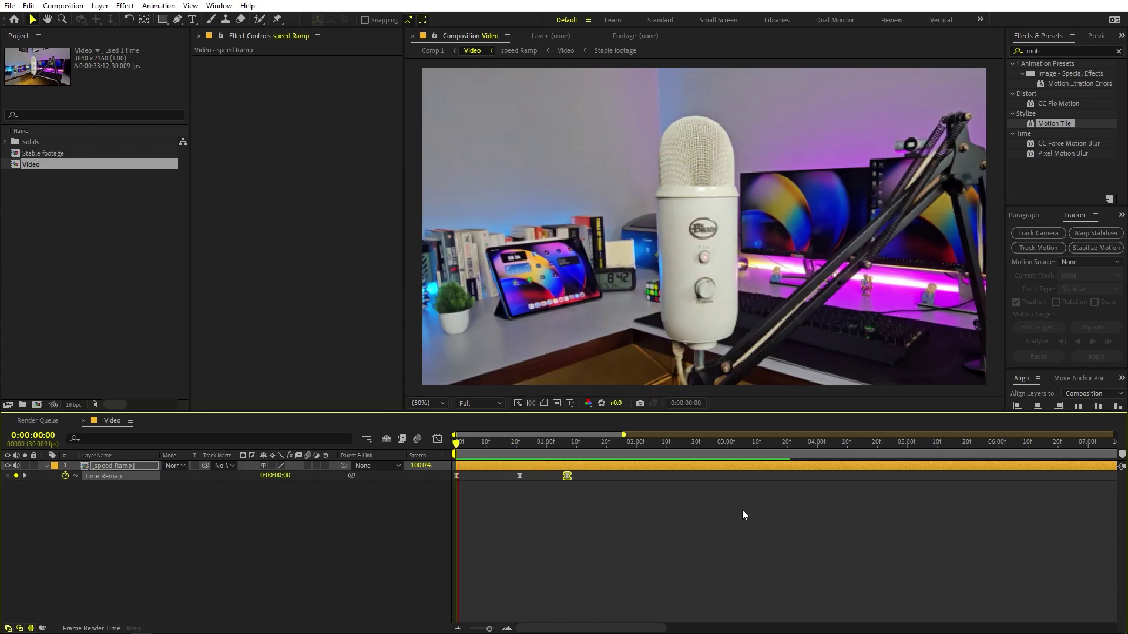
key(space)
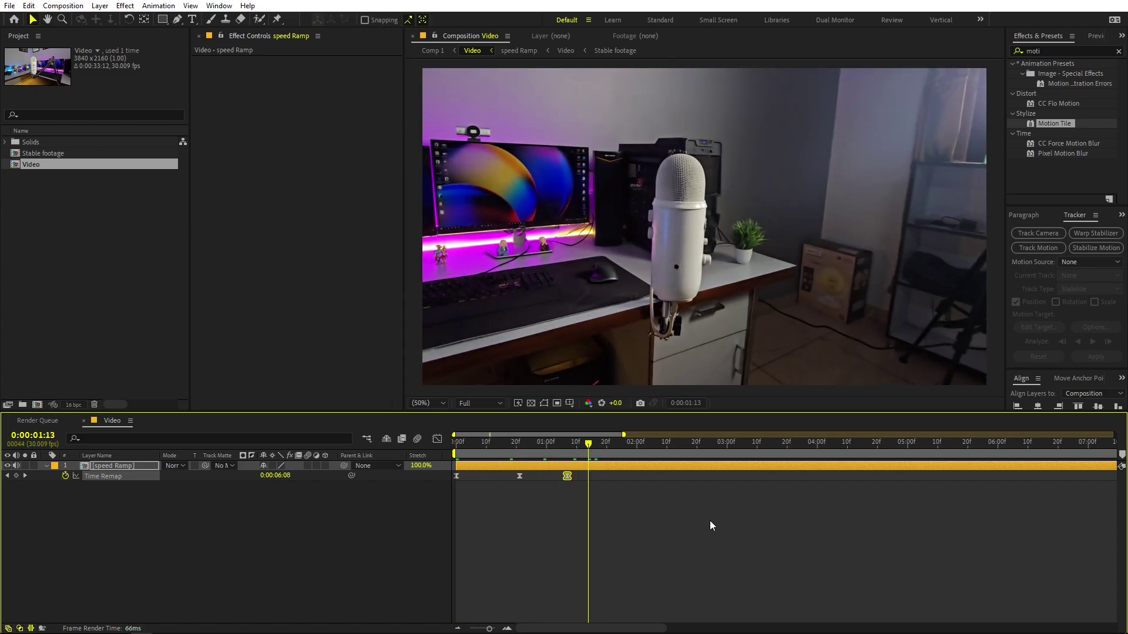
Move the fourth Time Remap keyframe to about 0:00:01:20 and pack the remaining ones into the first four seconds, previewing the timing.
key(minus)
key(minus)
drag(849, 474, 513, 499)
key(equal)
key(equal)
key(equal)
key(Home)
key(space)
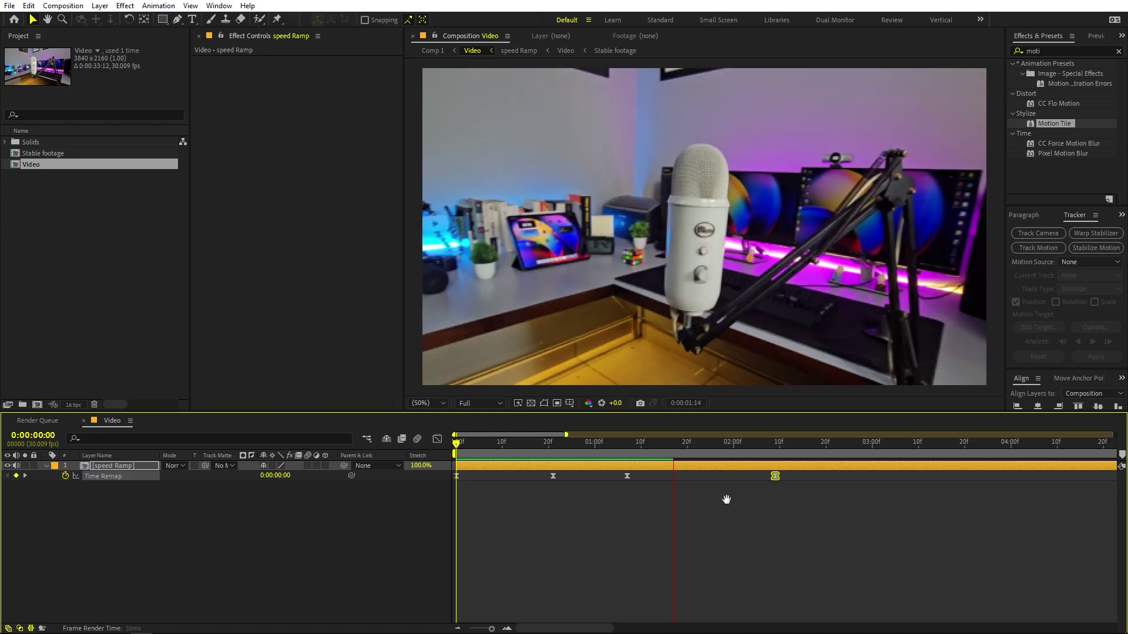
key(space)
drag(775, 477, 686, 478)
key(space)
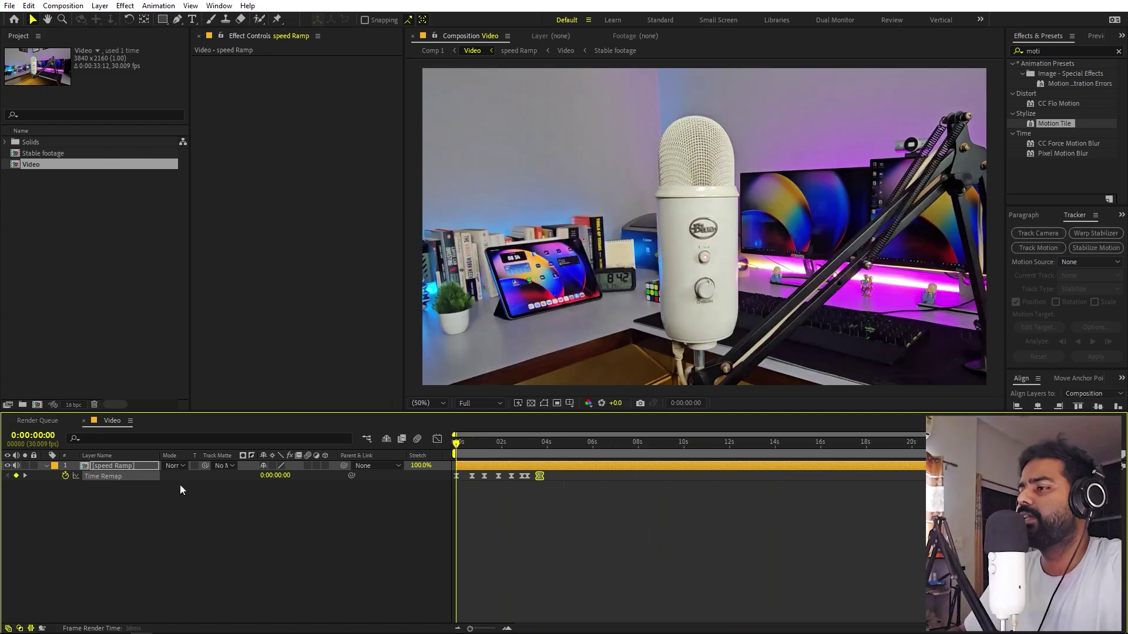
Split the speed Ramp layer at its last Time Remap keyframe, 0:00:03:23, delete the remainder, and end the work area at about 4 seconds.
click(636, 531)
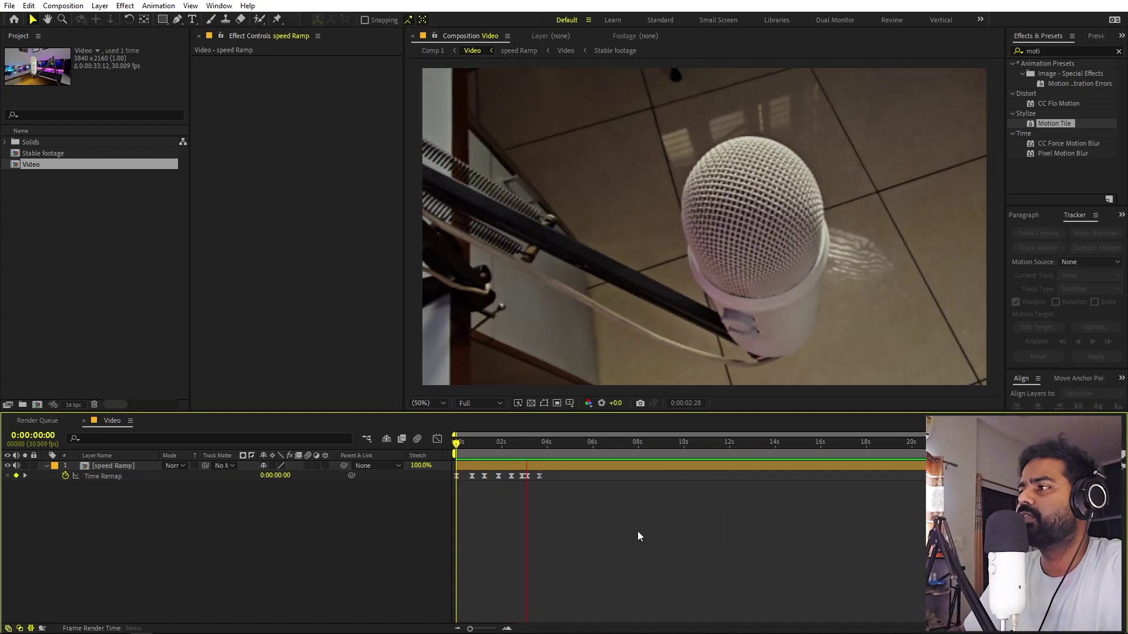
key(space)
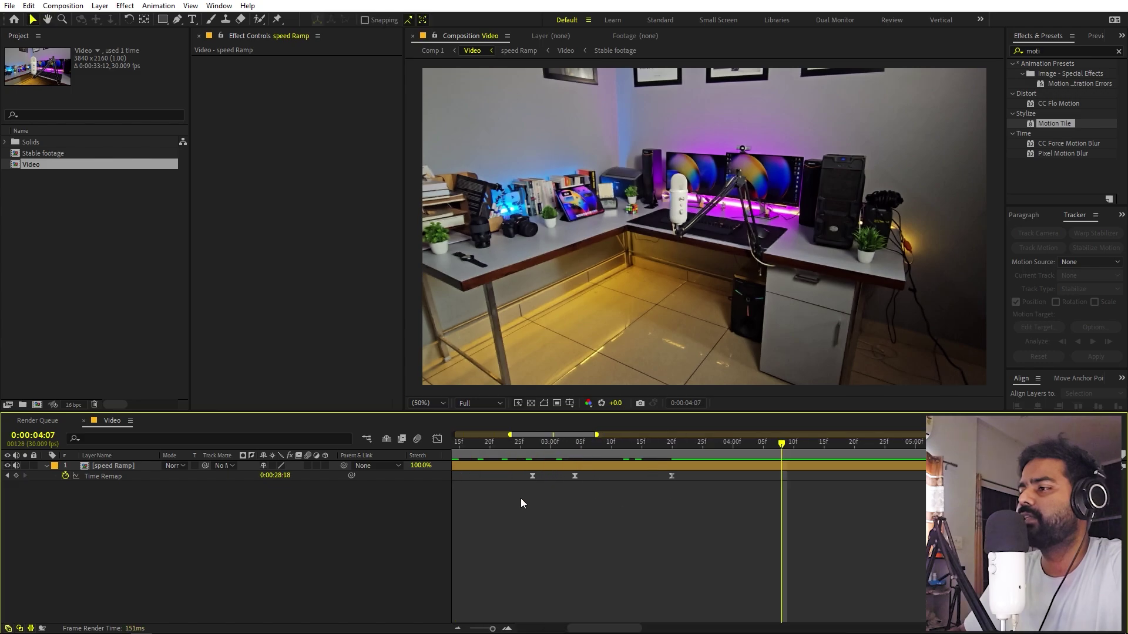
key(j)
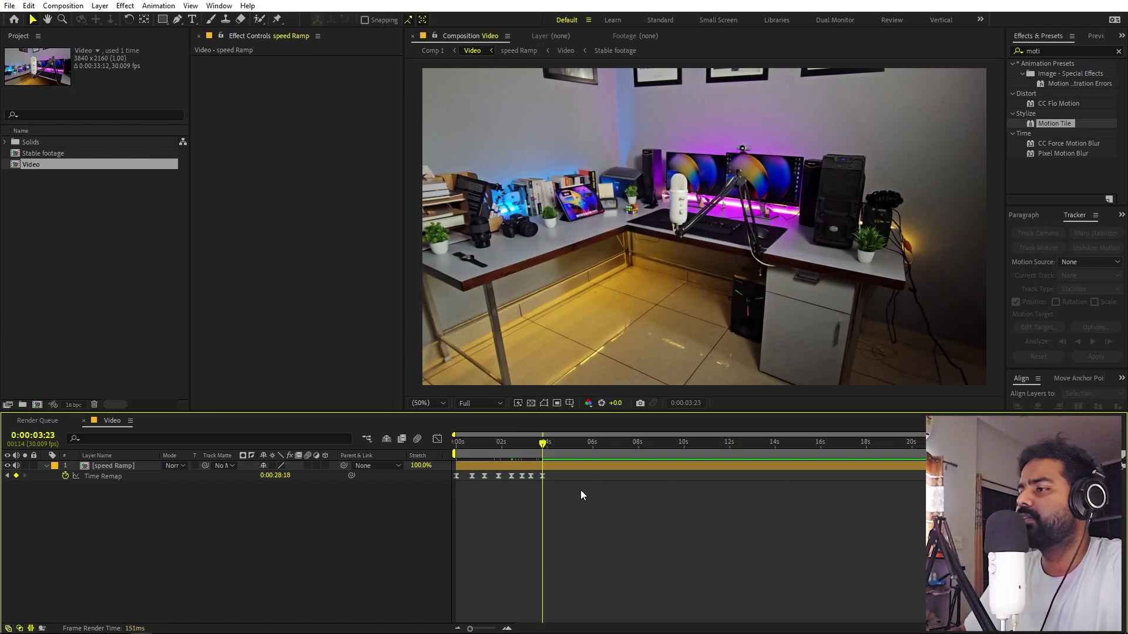
click(576, 469)
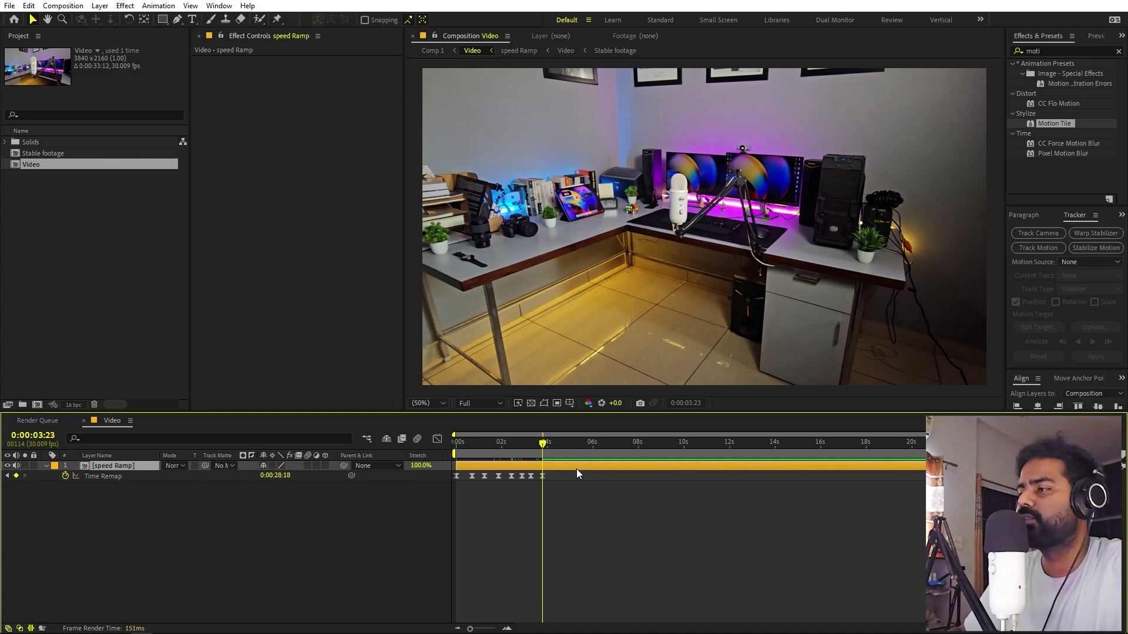
key(ctrl+shift+d)
key(Delete)
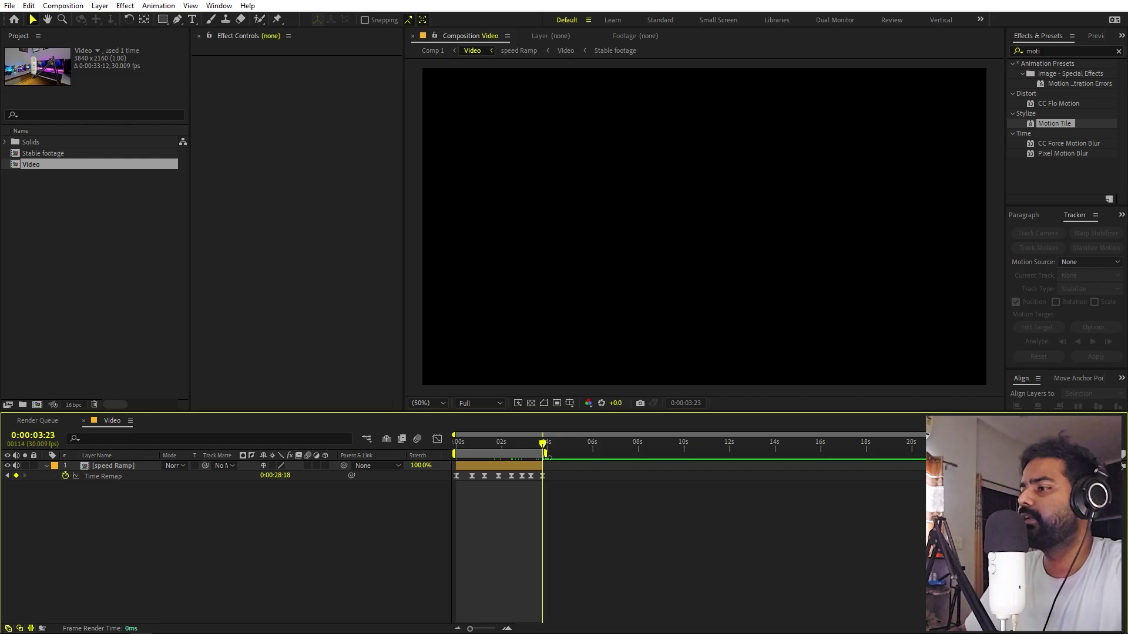
mouse_move(457, 453)
mouse_down()
mouse_move(545, 470)
mouse_move(557, 487)
mouse_move(547, 507)
mouse_up()
Go to 0:00:00:22, create an adjustment layer above the footage, and apply CC Force Motion Blur to it.
click(474, 441)
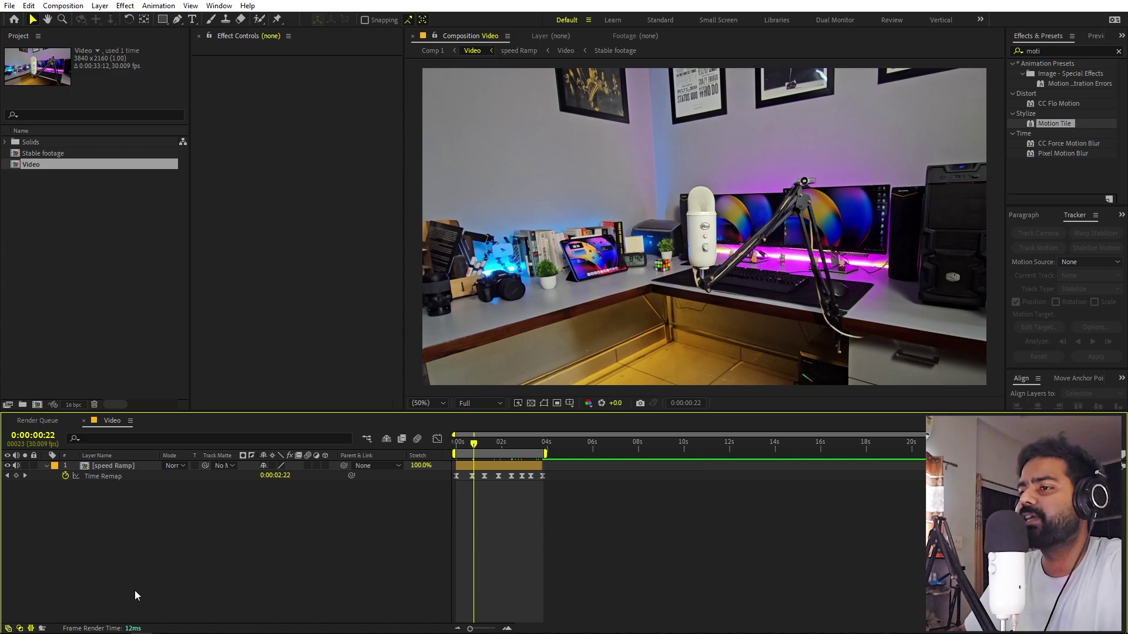
right_click(155, 561)
mouse_move(219, 418)
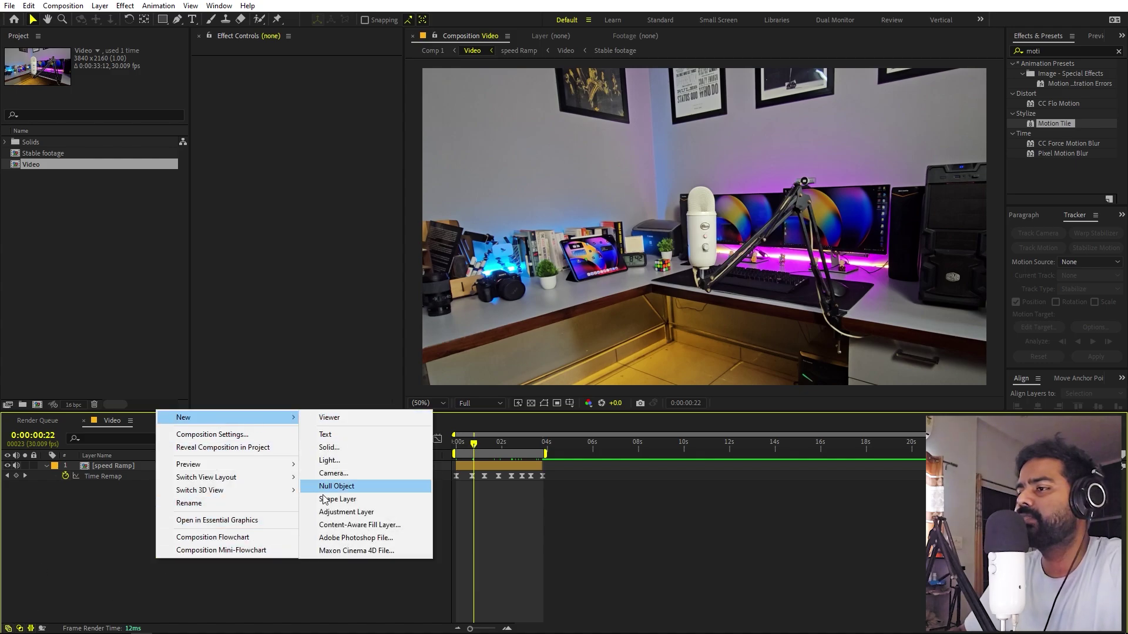
click(343, 513)
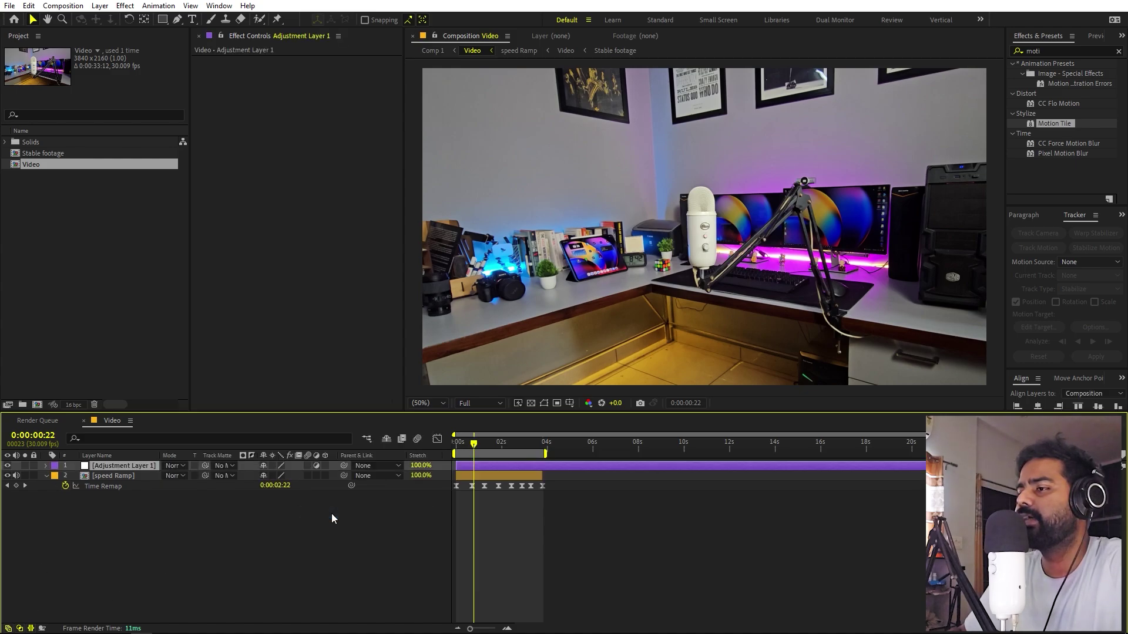
click(1051, 51)
text(cc forc)
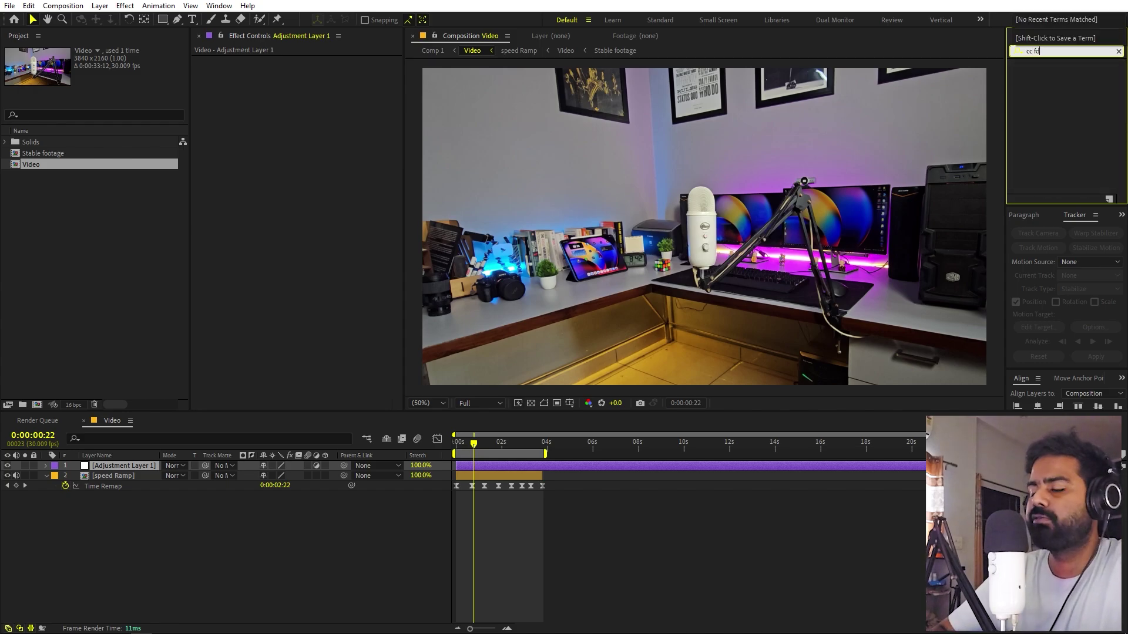
drag(1064, 74, 258, 216)
Inspect the frame up close and compare it with CC Force Motion Blur switched off and on.
key(slash)
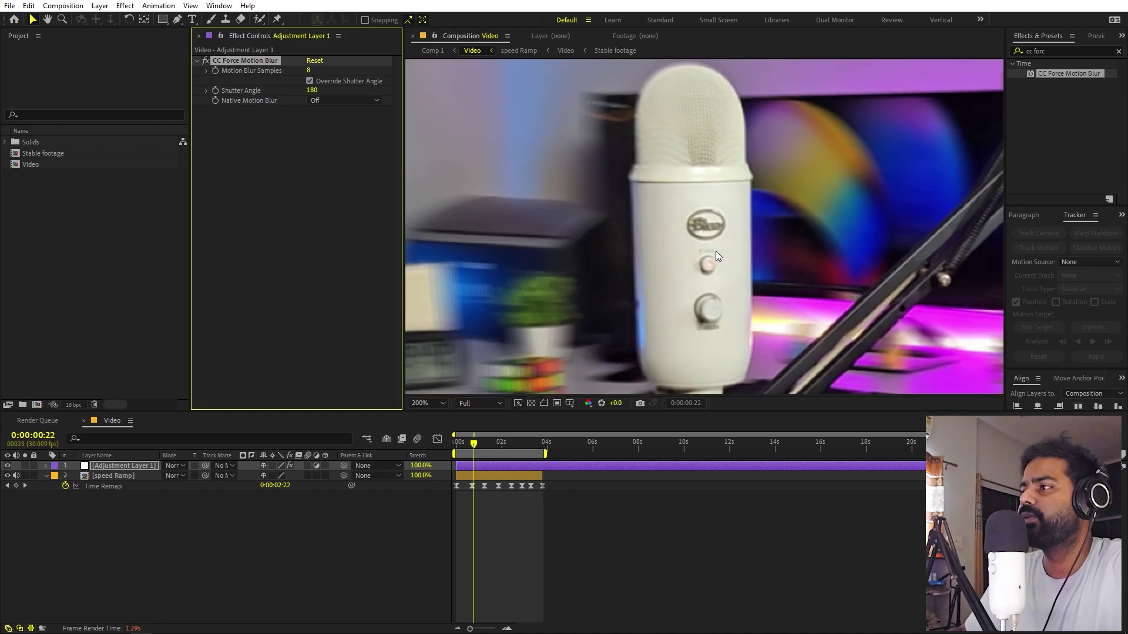
key(comma)
key(comma)
key(slash)
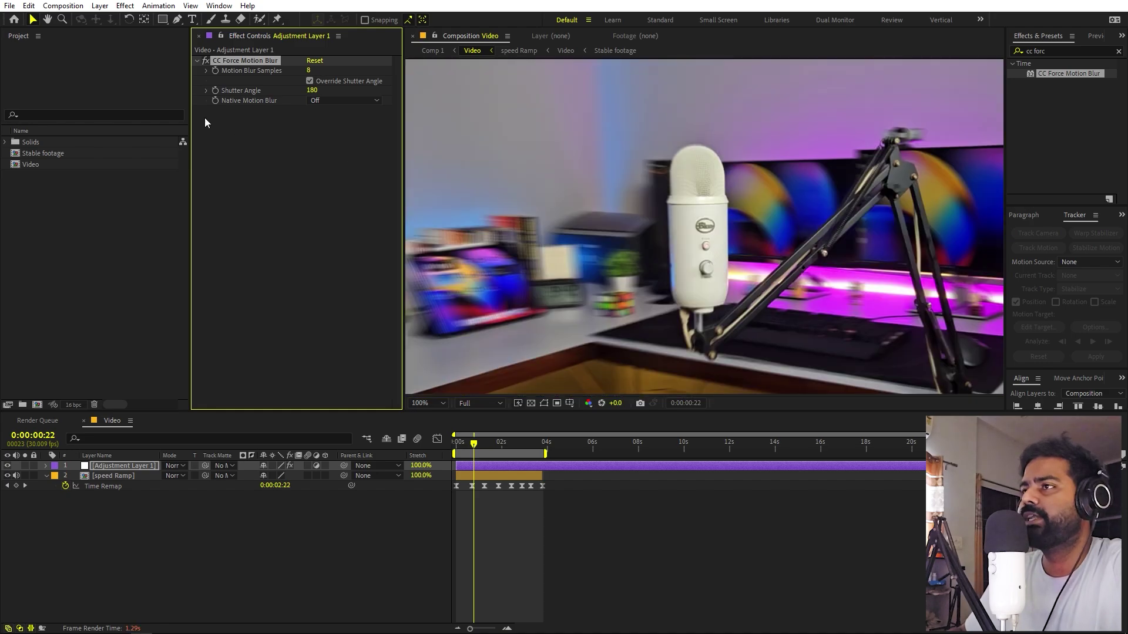
click(204, 60)
click(205, 60)
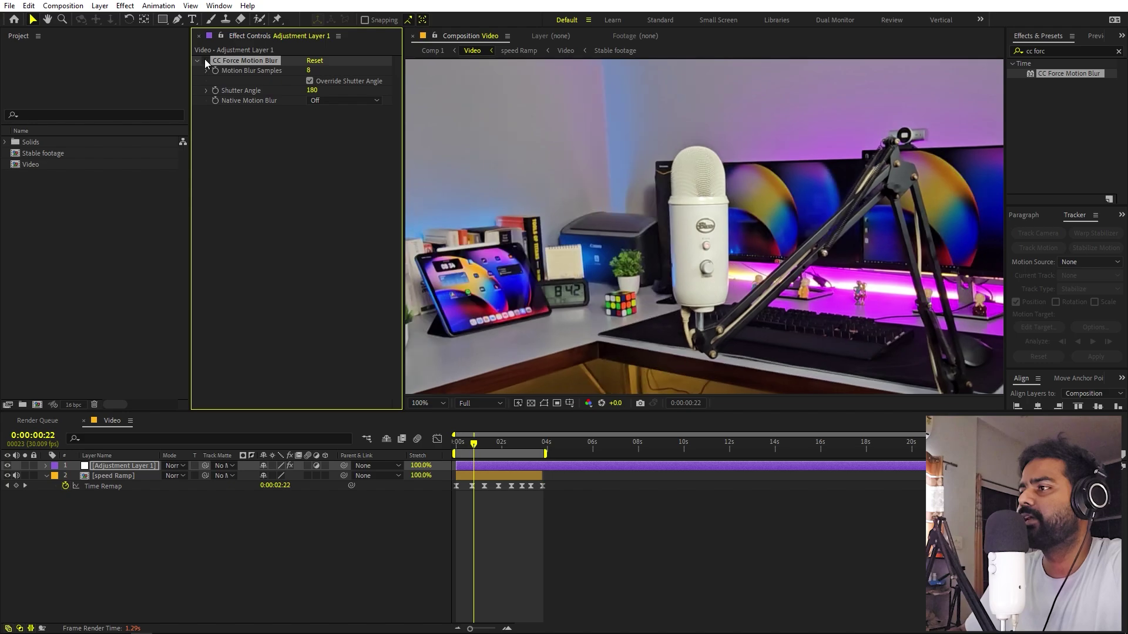
click(204, 60)
key(period)
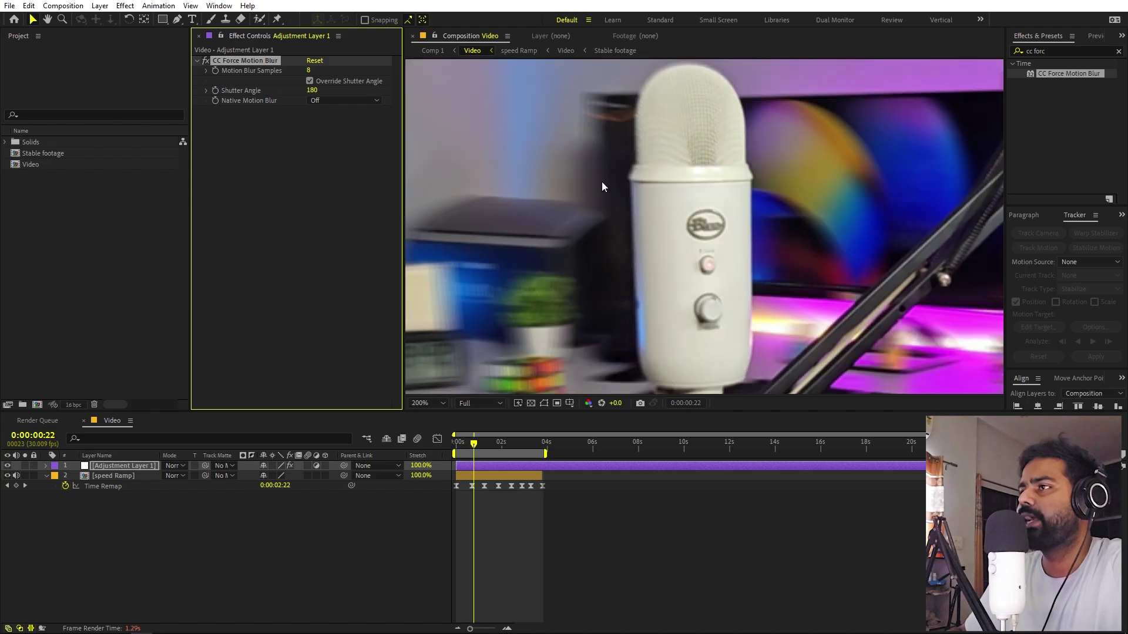
key(comma)
key(comma)
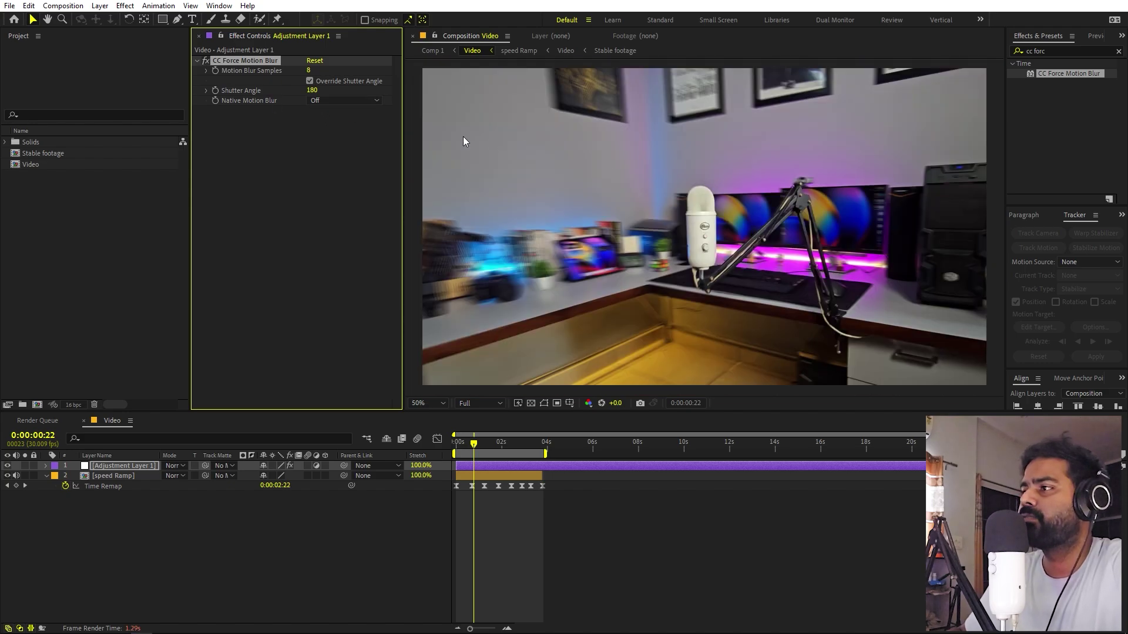
Try a Shutter Angle of 418 with 16 Motion Blur Samples in CC Force Motion Blur.
drag(312, 90, 456, 100)
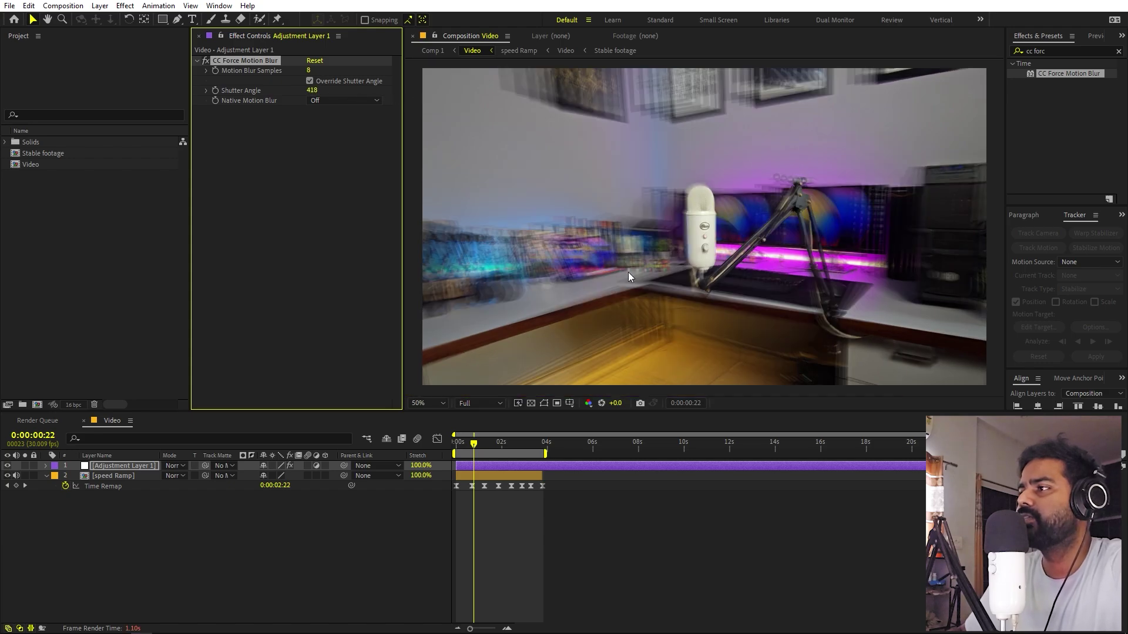
scroll(602, 241, up, 4)
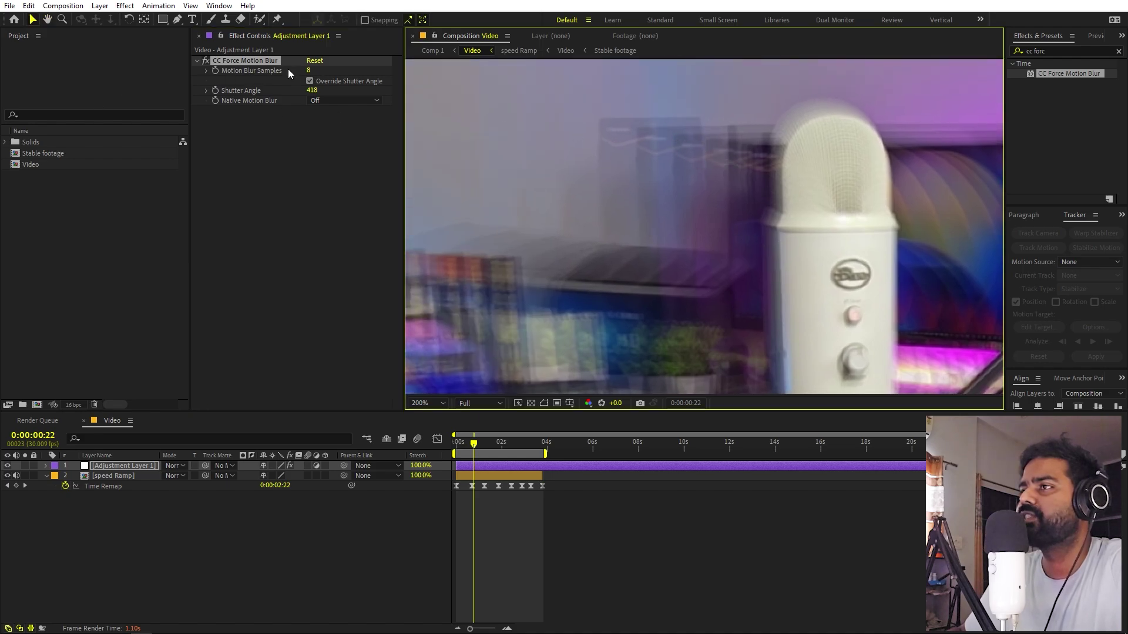
click(311, 70)
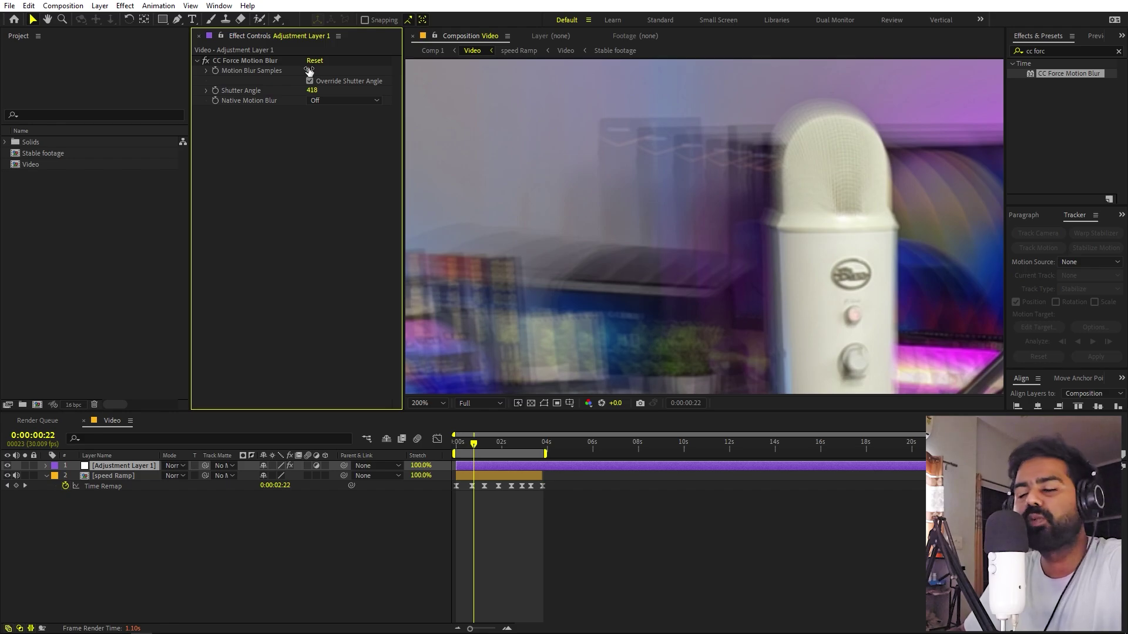
click(309, 71)
click(306, 205)
click(312, 69)
text(16)
click(255, 263)
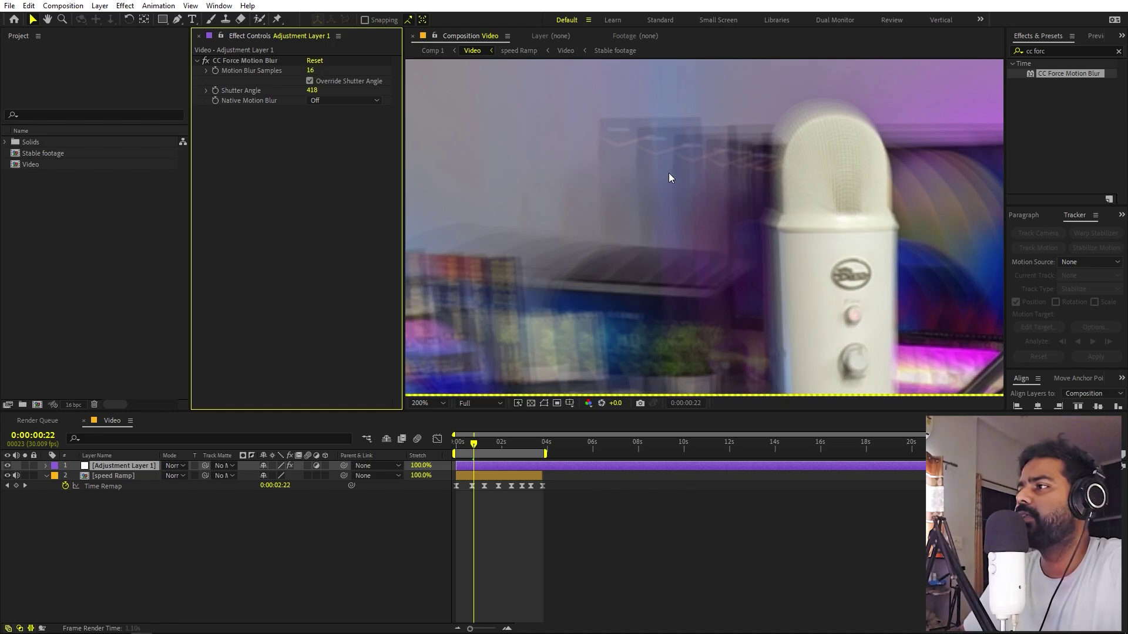
Set the Shutter Angle of CC Force Motion Blur to 250.
drag(310, 91, 282, 95)
click(312, 91)
text(250)
click(305, 234)
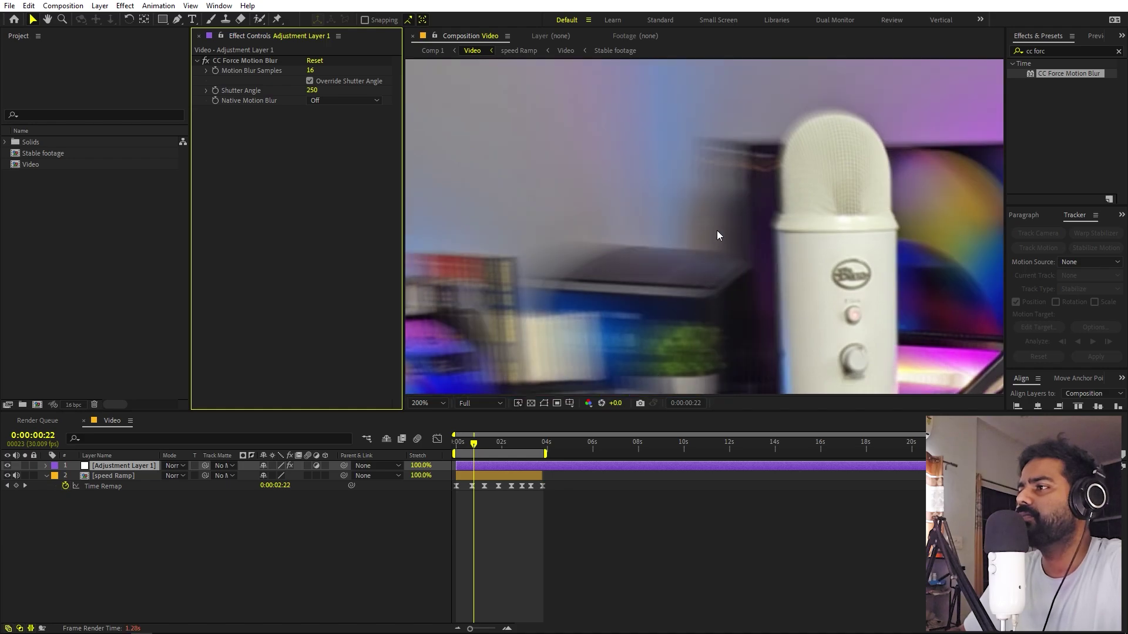
Check the blur up close, set Motion Blur Samples to 24, and preview the finished speed ramp from the start.
key(comma)
key(period)
key(period)
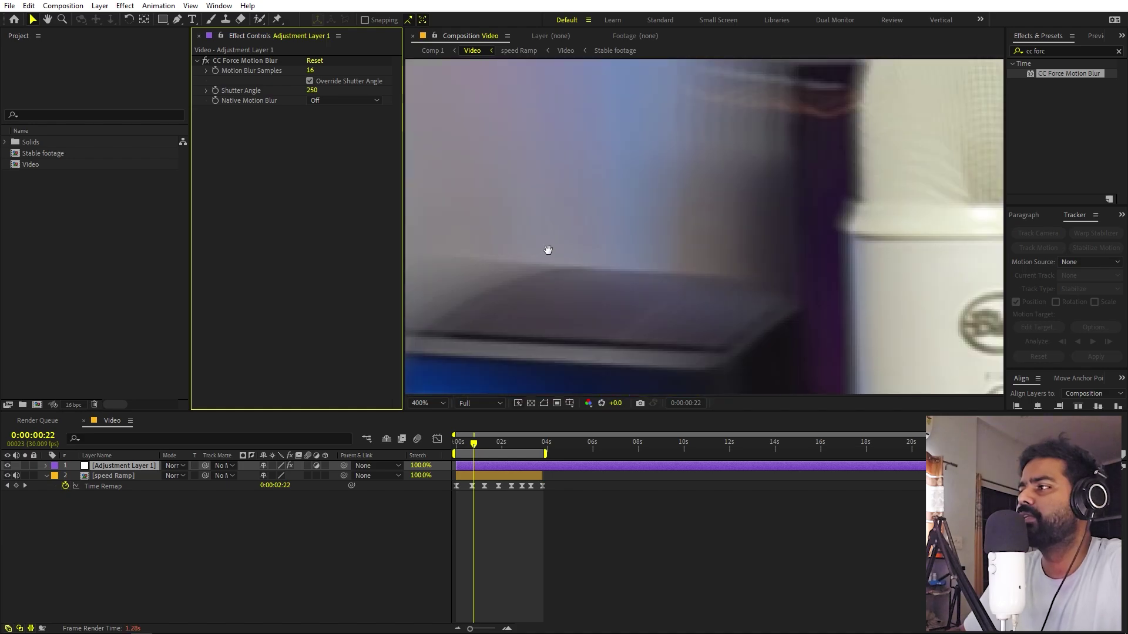
click(311, 70)
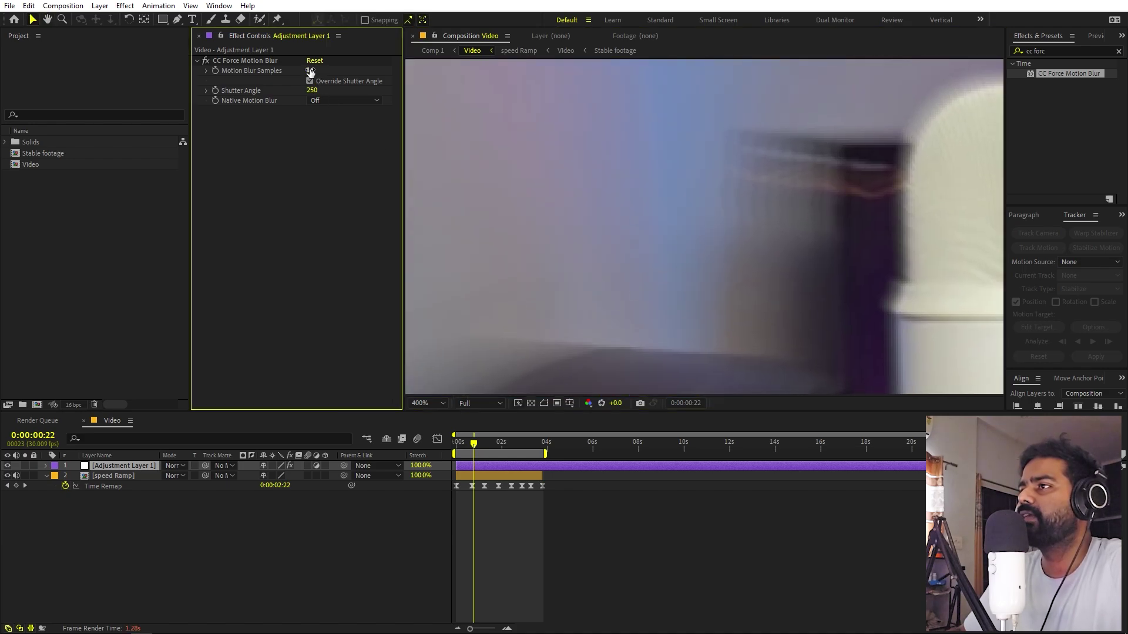
text(24)
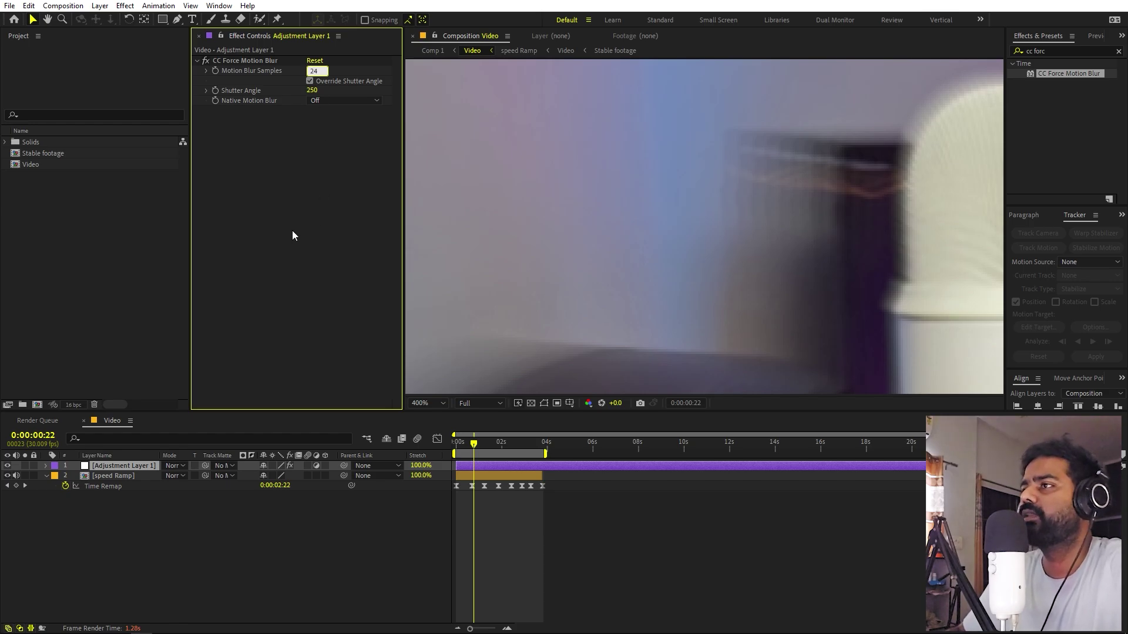
key(Return)
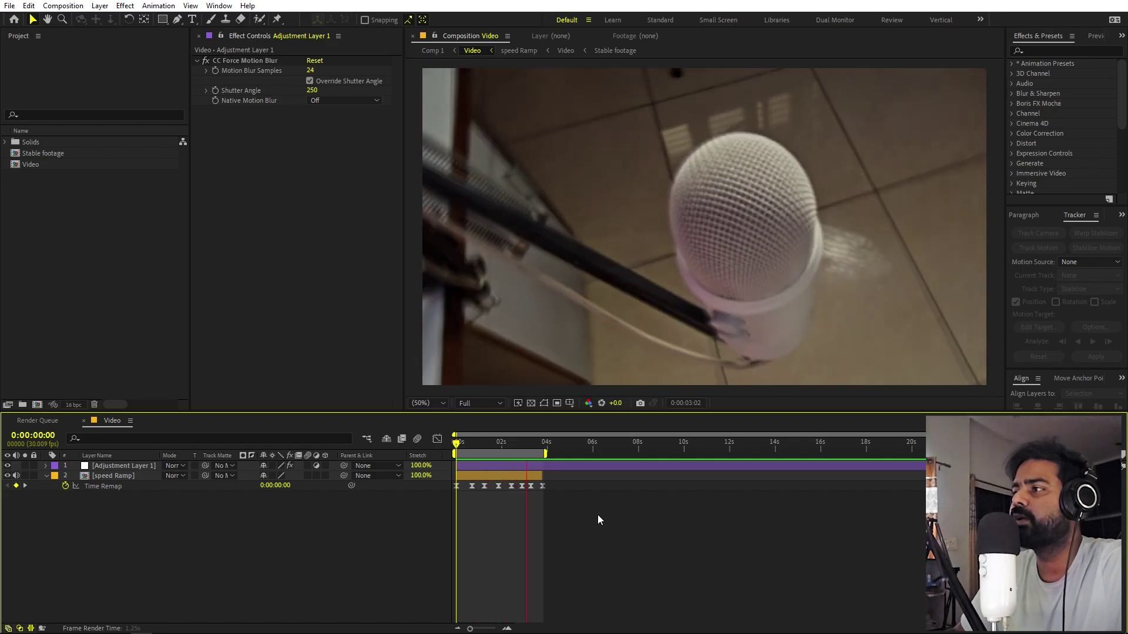
key(space)
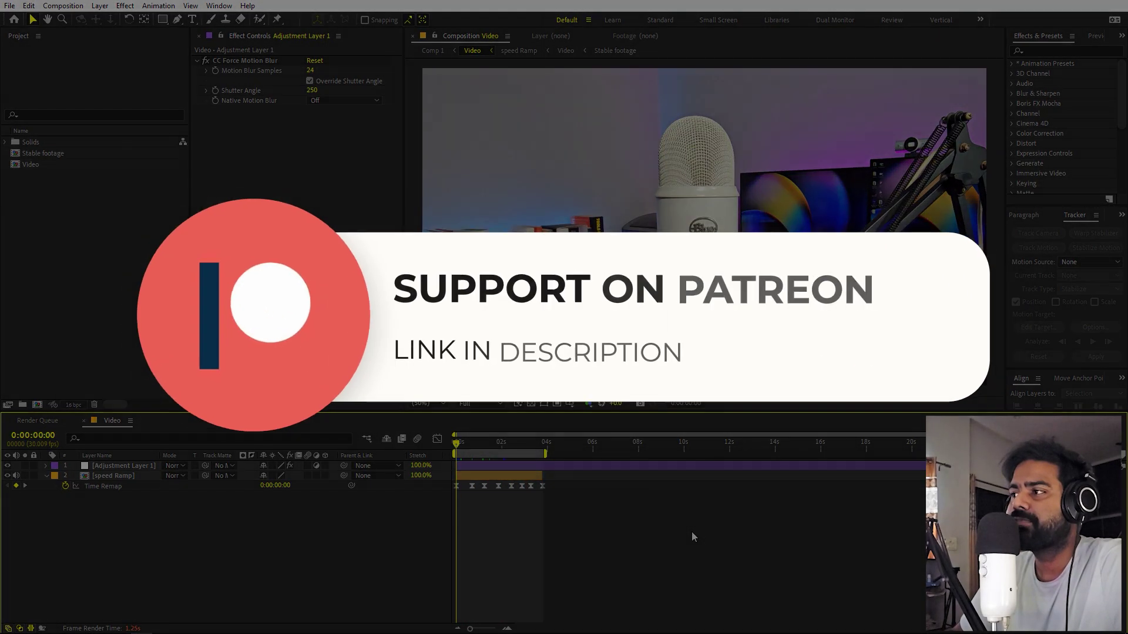